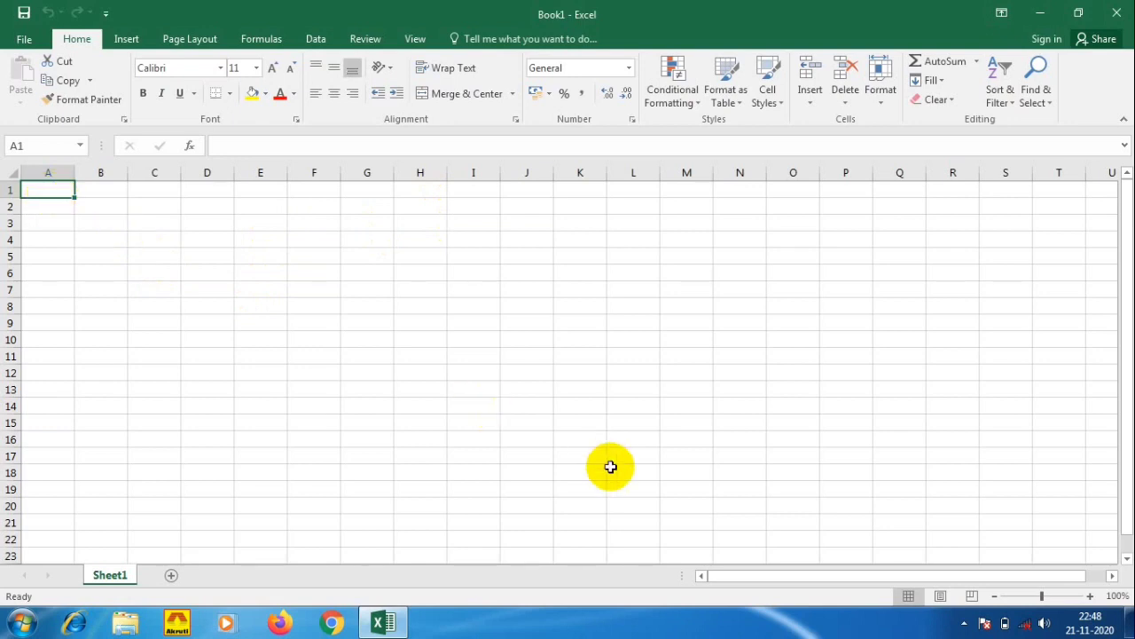
# Step: Enter the heading "total" in A1 and set the font size of rows 1 to 20 to 20
pyautogui.write('total')
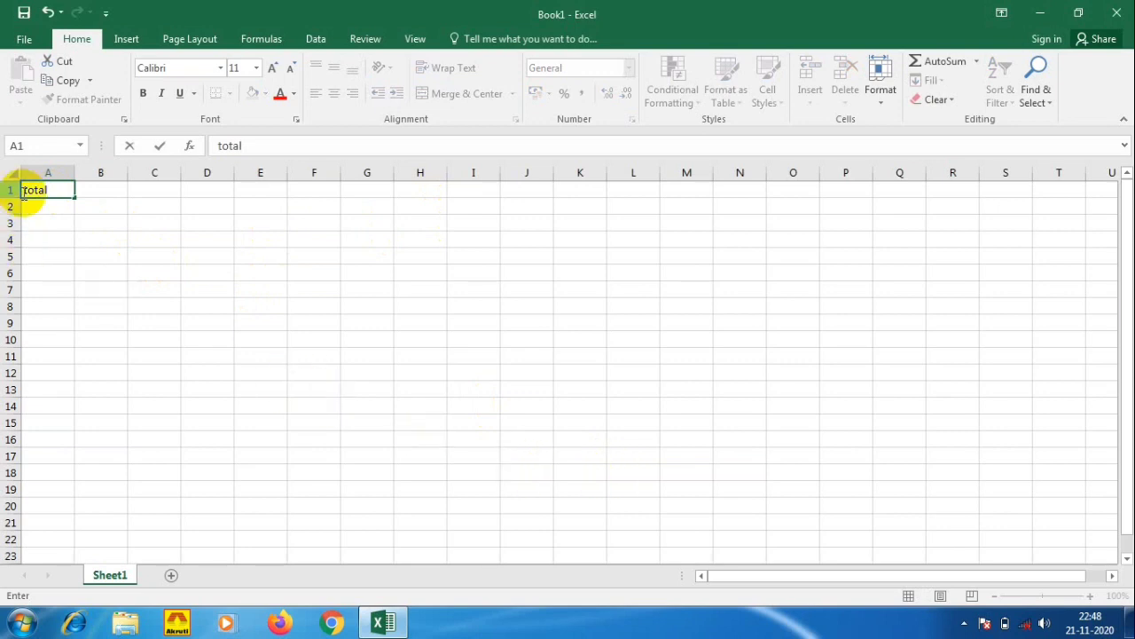
pyautogui.moveTo(5, 189); pyautogui.dragTo(53, 506)
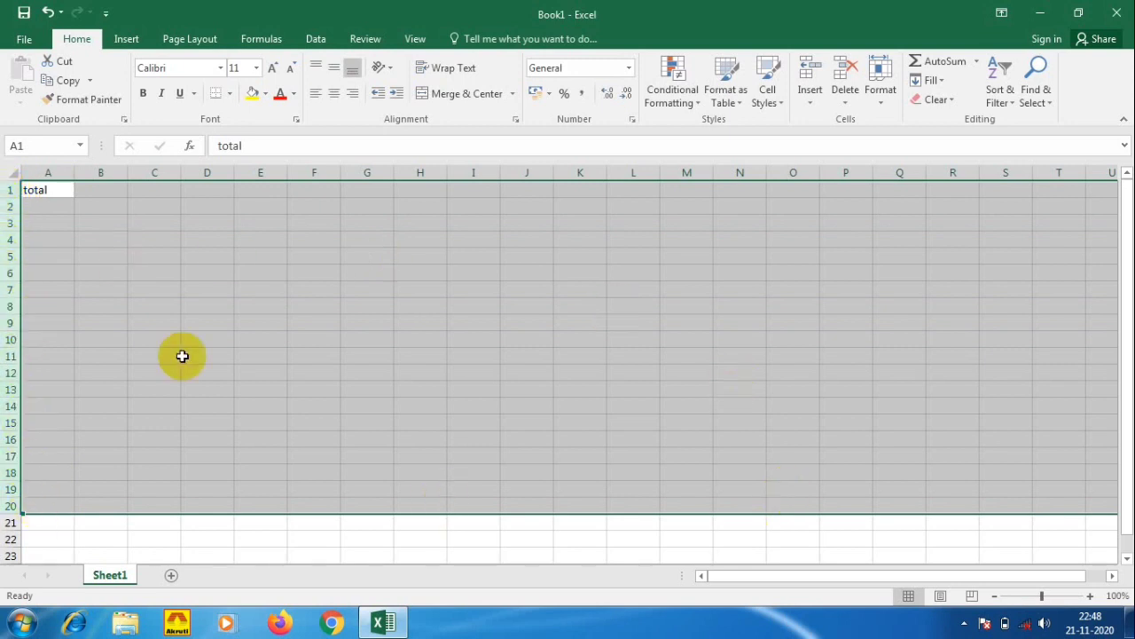
pyautogui.click(255, 67)
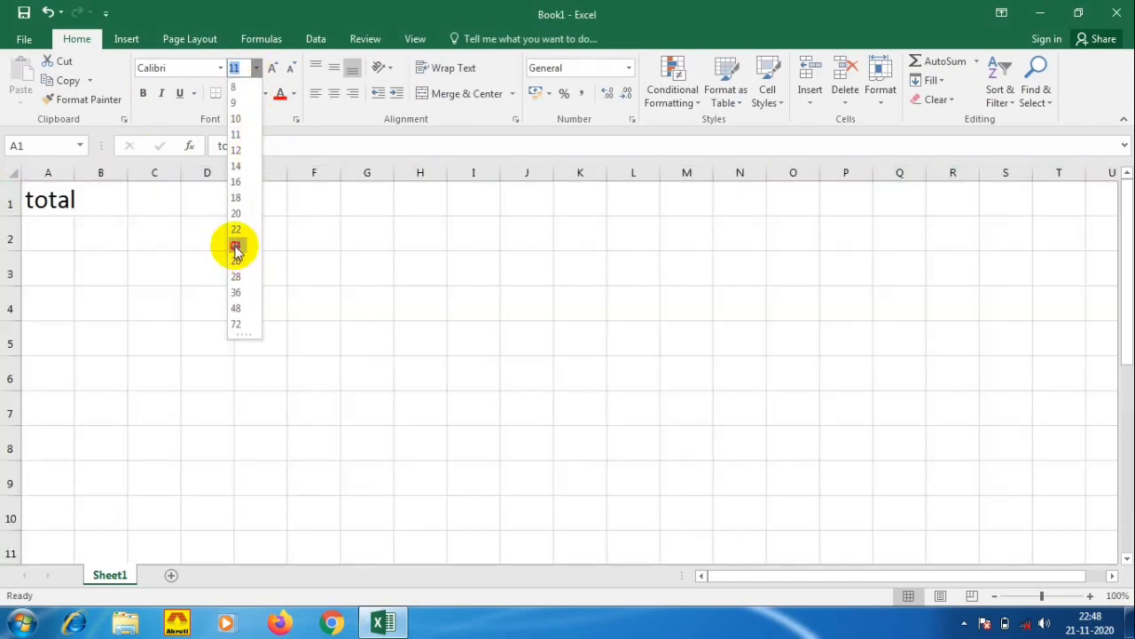
pyautogui.click(236, 246)
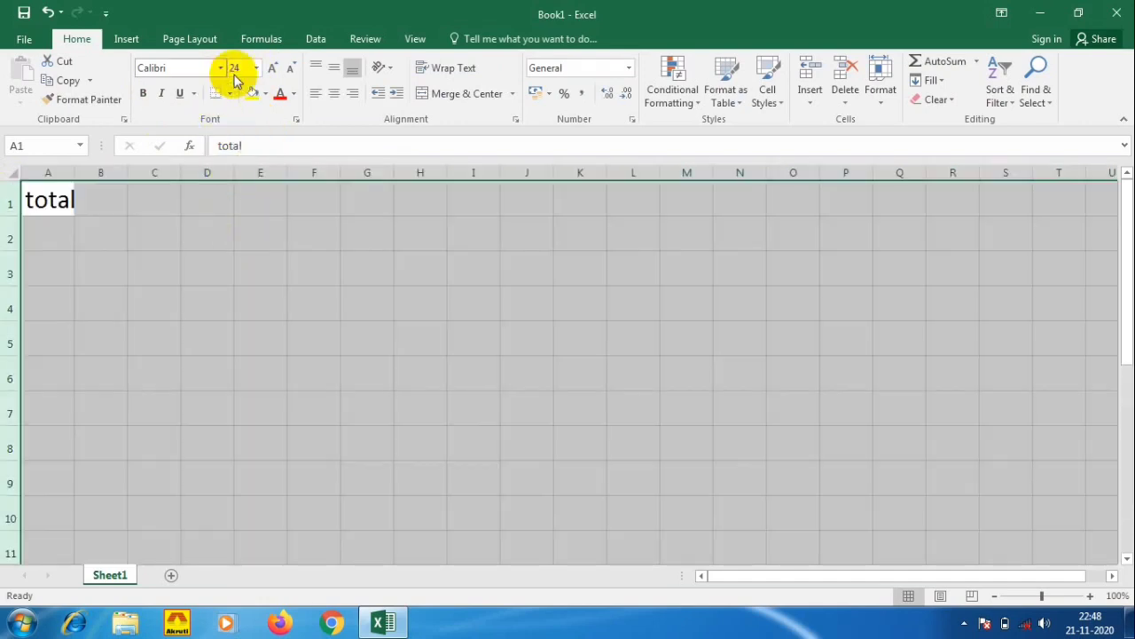
pyautogui.click(256, 70)
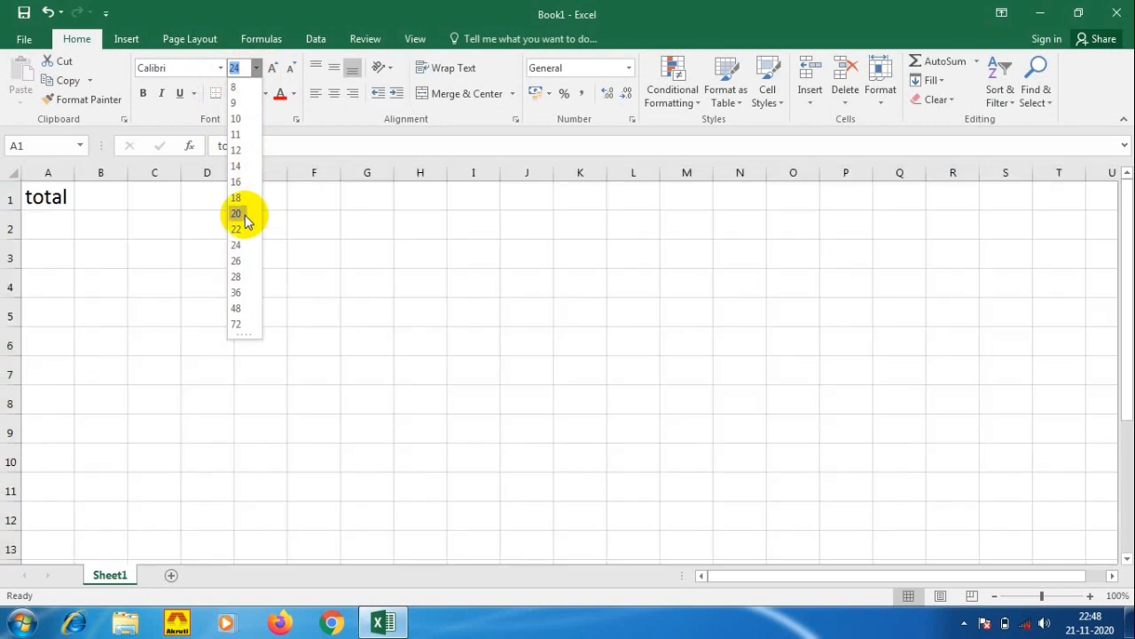
pyautogui.click(244, 215)
pyautogui.click(117, 249)
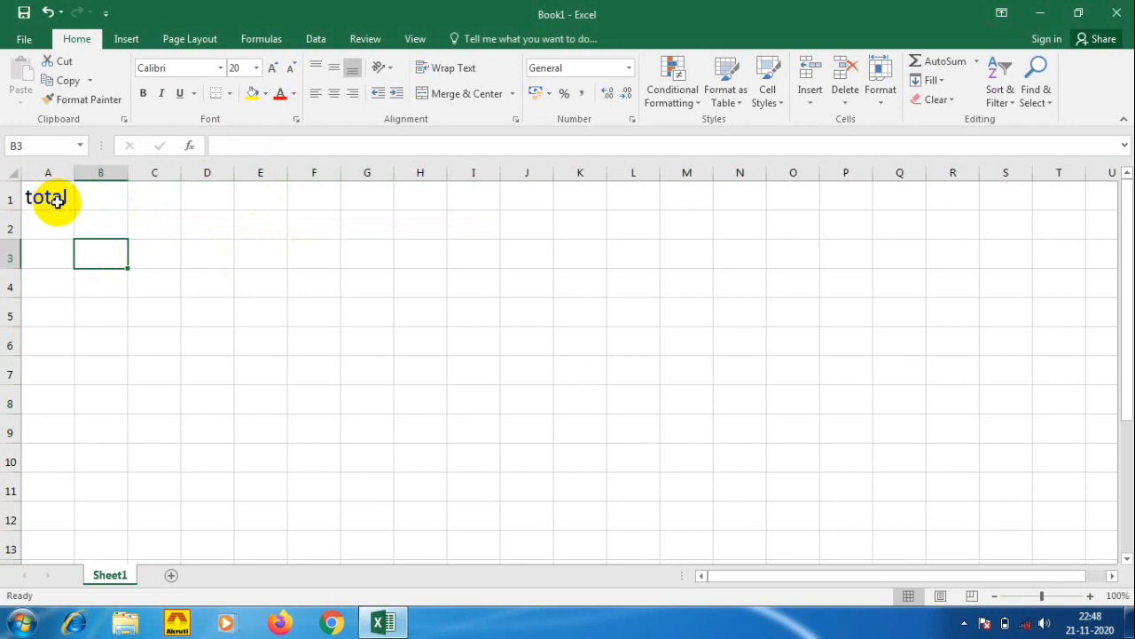
# Step: Widen columns A and B and enter the heading "Result" in B1
pyautogui.click(46, 224)
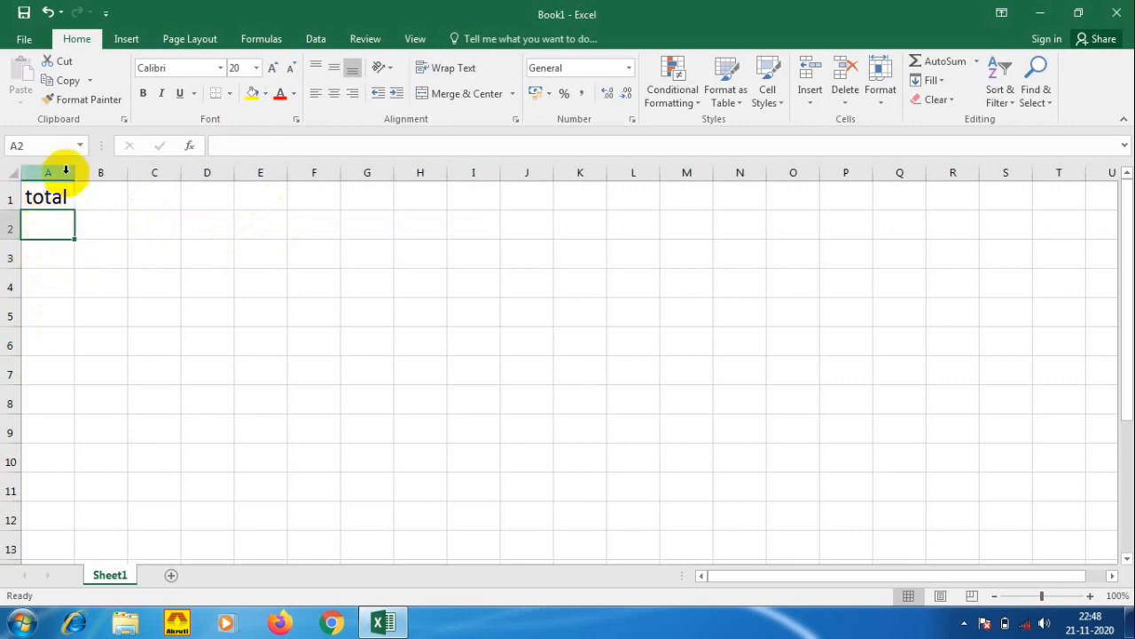
pyautogui.moveTo(74, 167); pyautogui.dragTo(192, 173)
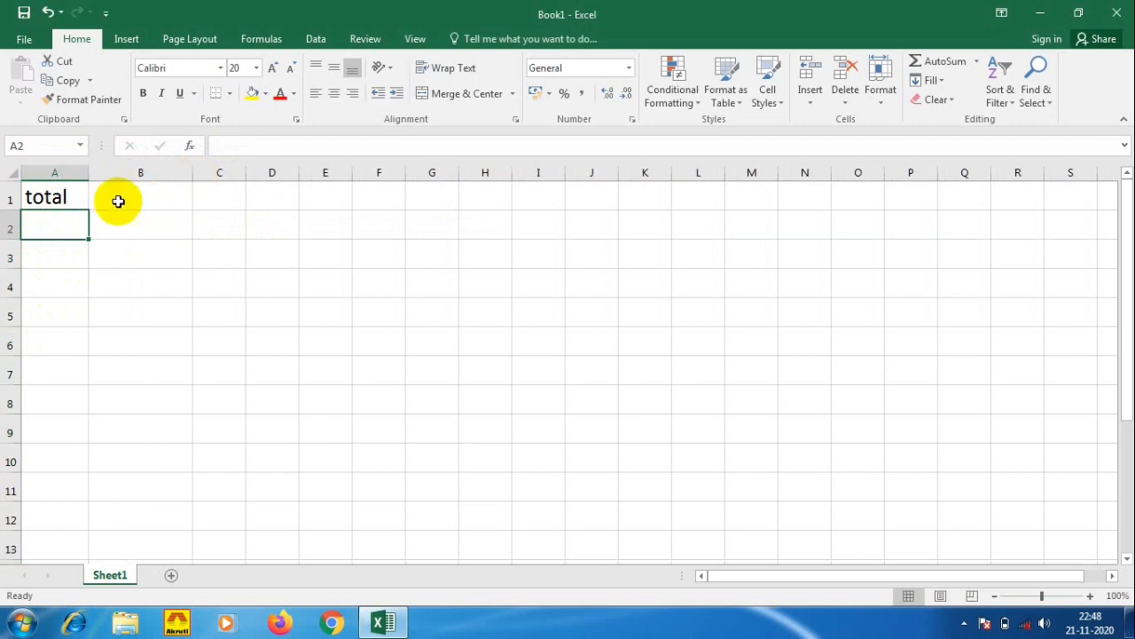
pyautogui.click(138, 194)
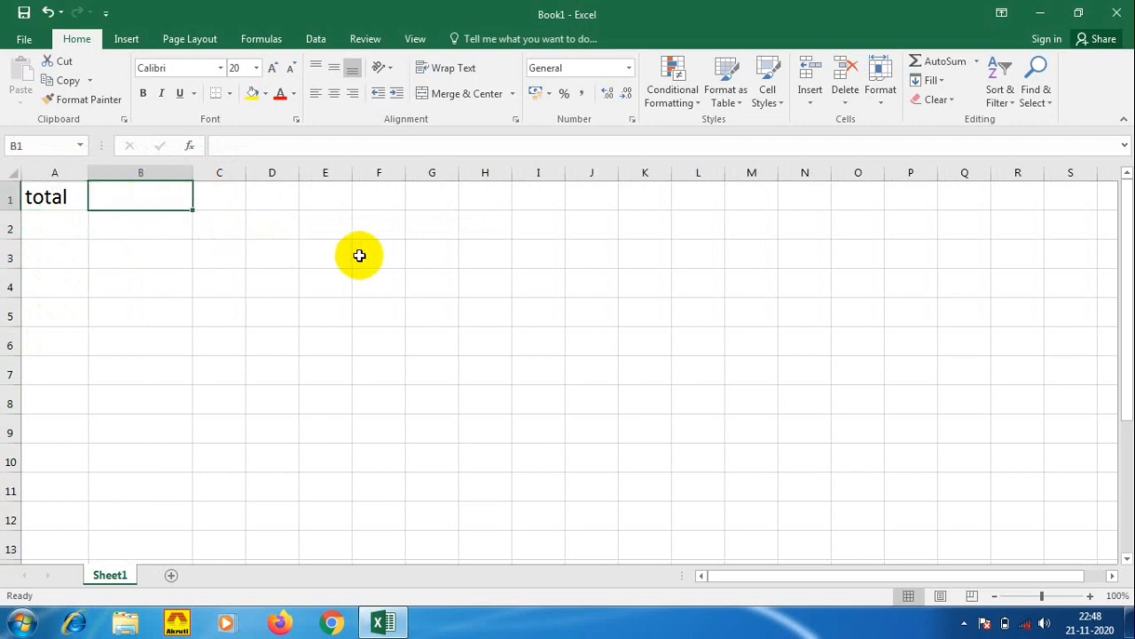
pyautogui.write('r')
pyautogui.press('BackSpace')
pyautogui.write('Re')
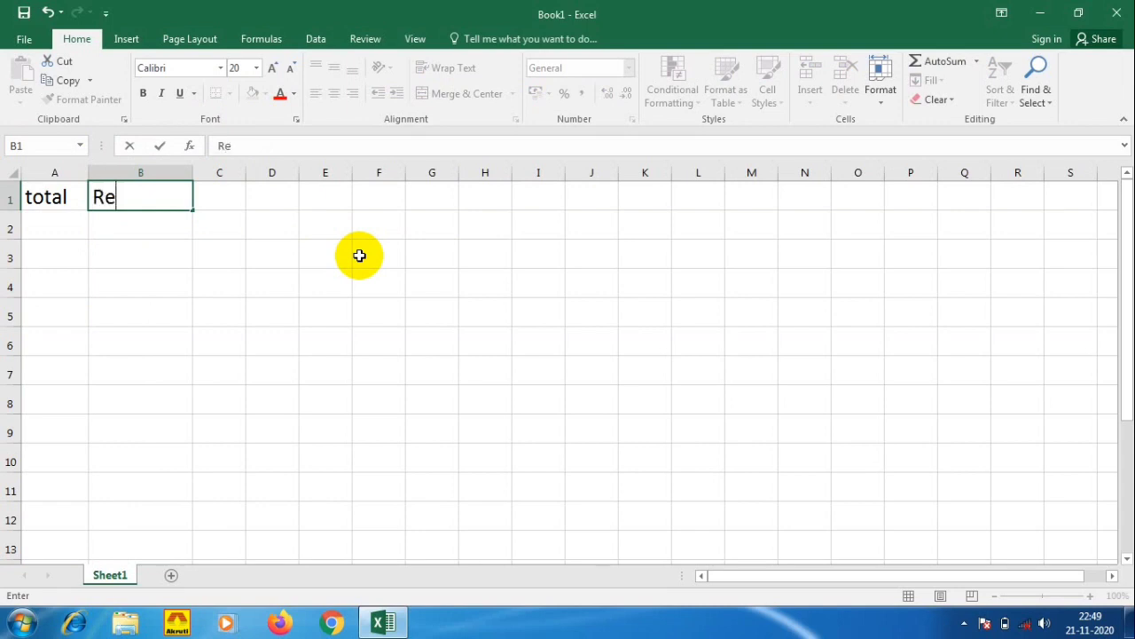
pyautogui.write('sult')
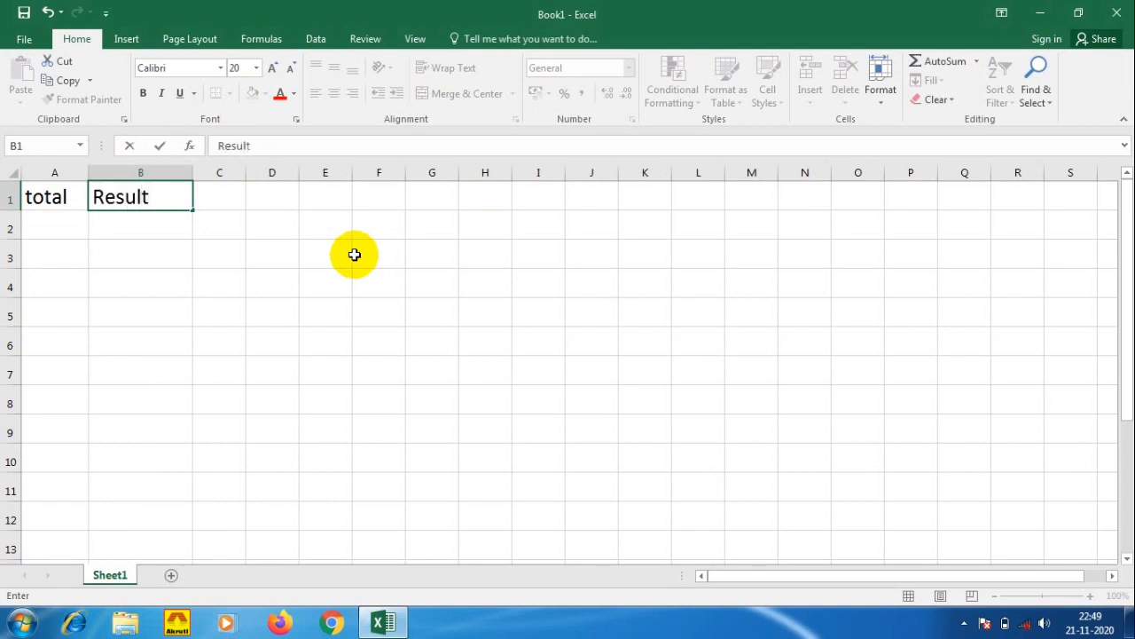
pyautogui.click(304, 321)
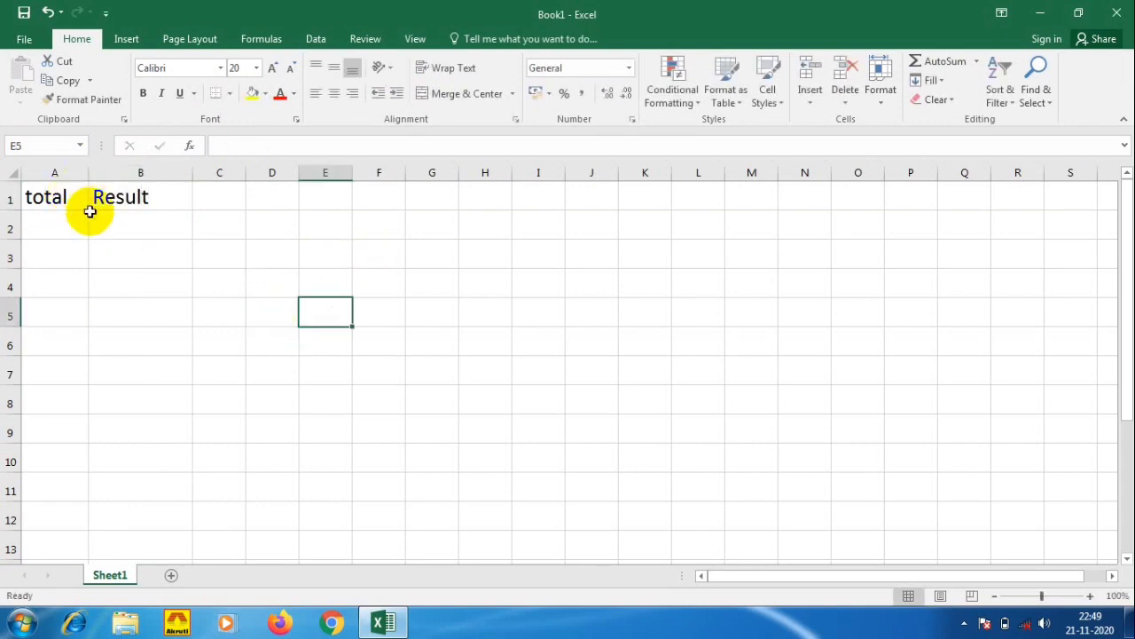
# Step: Enter the pass criterion >250 as a note in cell K4
pyautogui.click(627, 277)
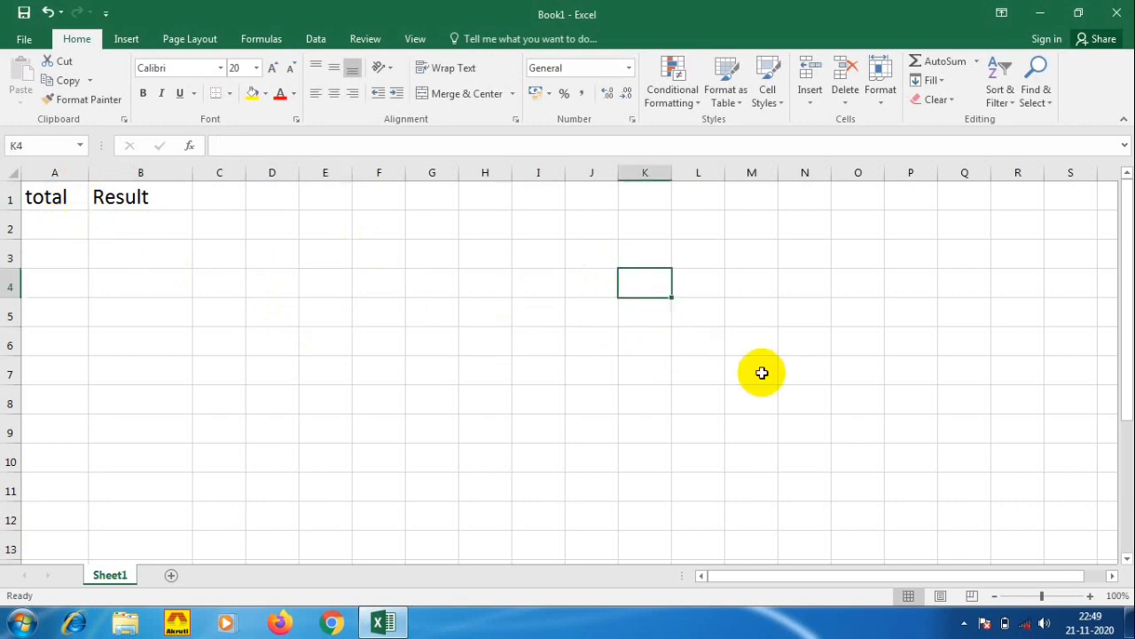
pyautogui.write('250')
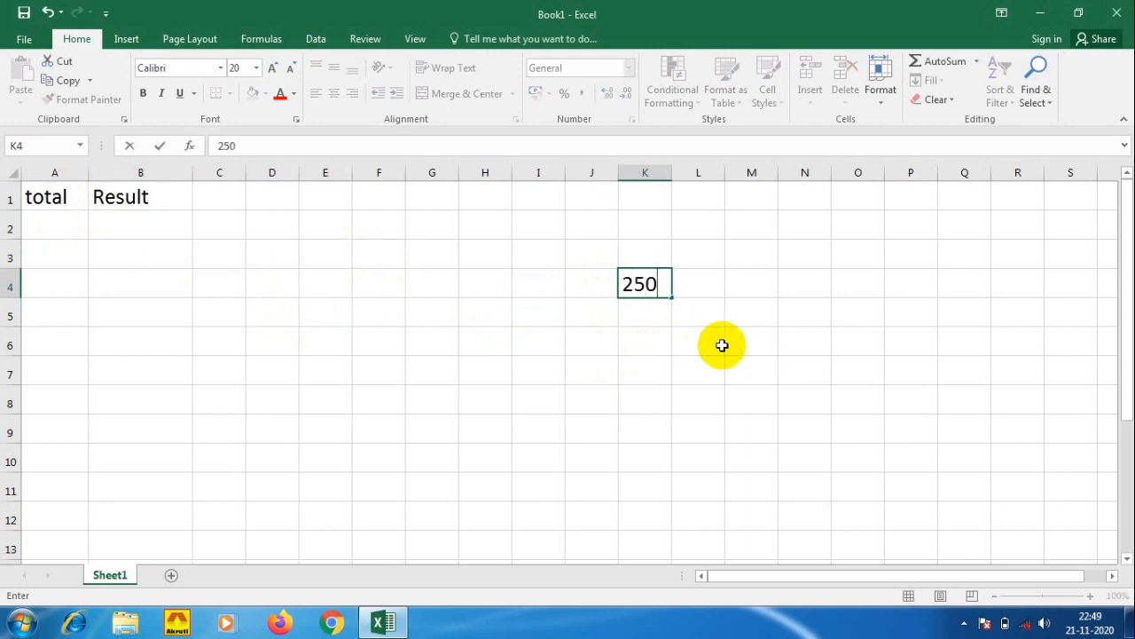
pyautogui.click(634, 284)
pyautogui.write('>250')
pyautogui.click(703, 372)
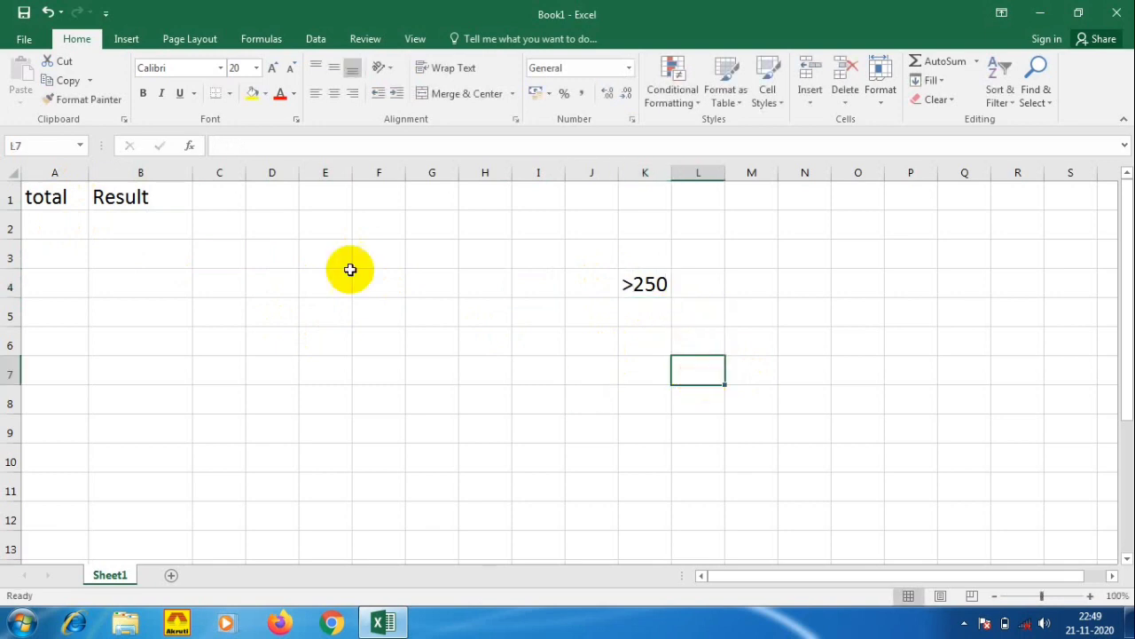
pyautogui.click(657, 285)
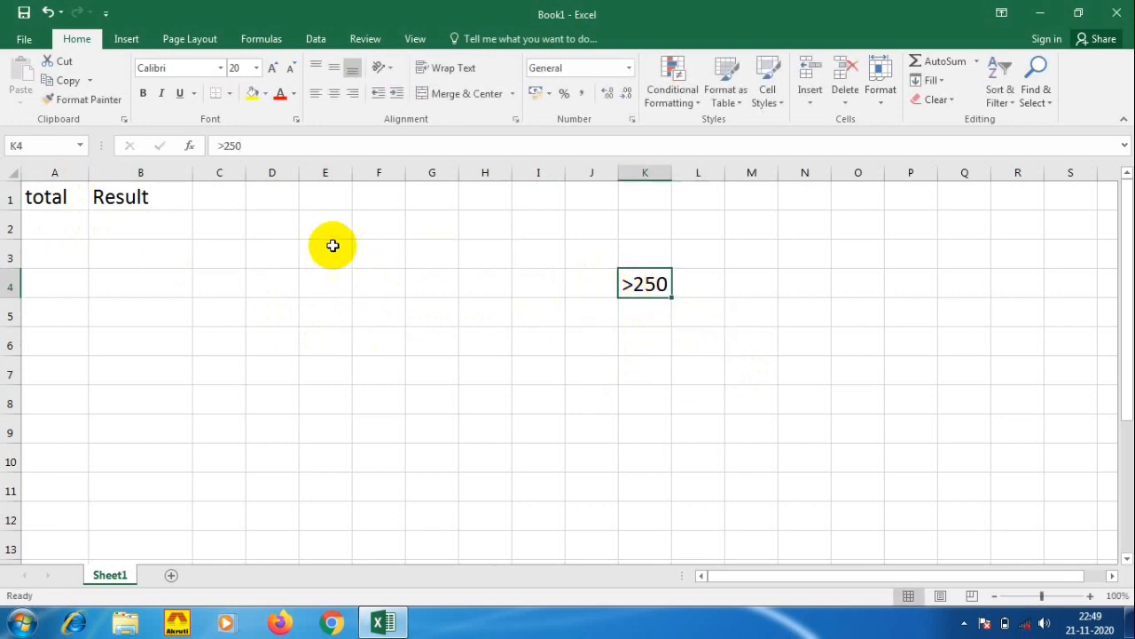
# Step: Widen column B further and start an IF formula in B2 with the logical test A2>250
pyautogui.click(127, 222)
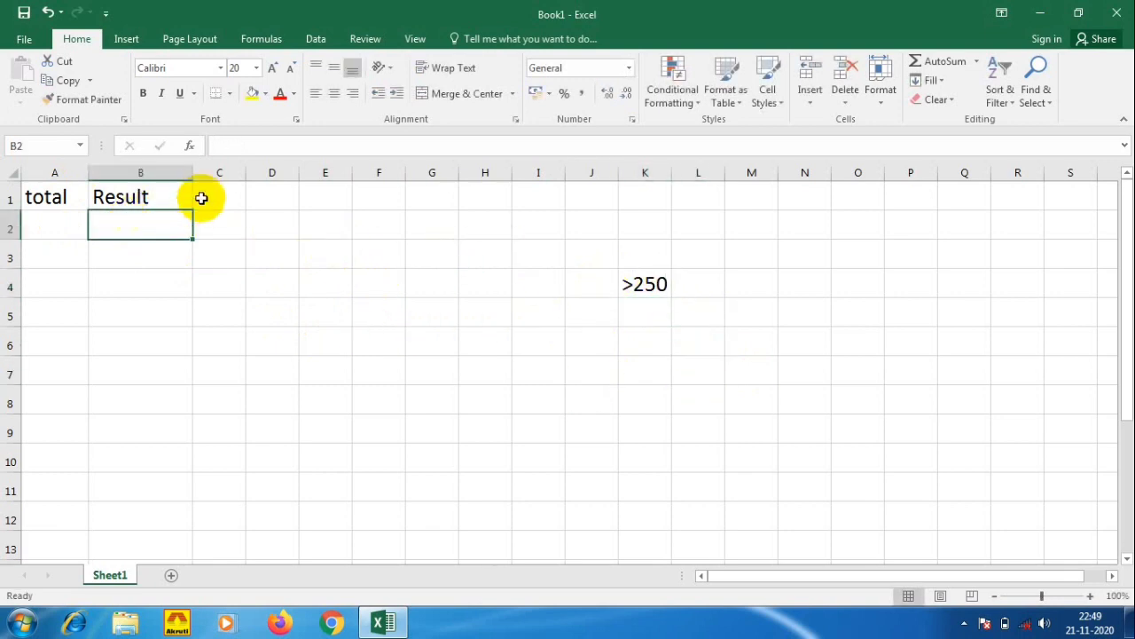
pyautogui.moveTo(192, 175); pyautogui.dragTo(282, 175)
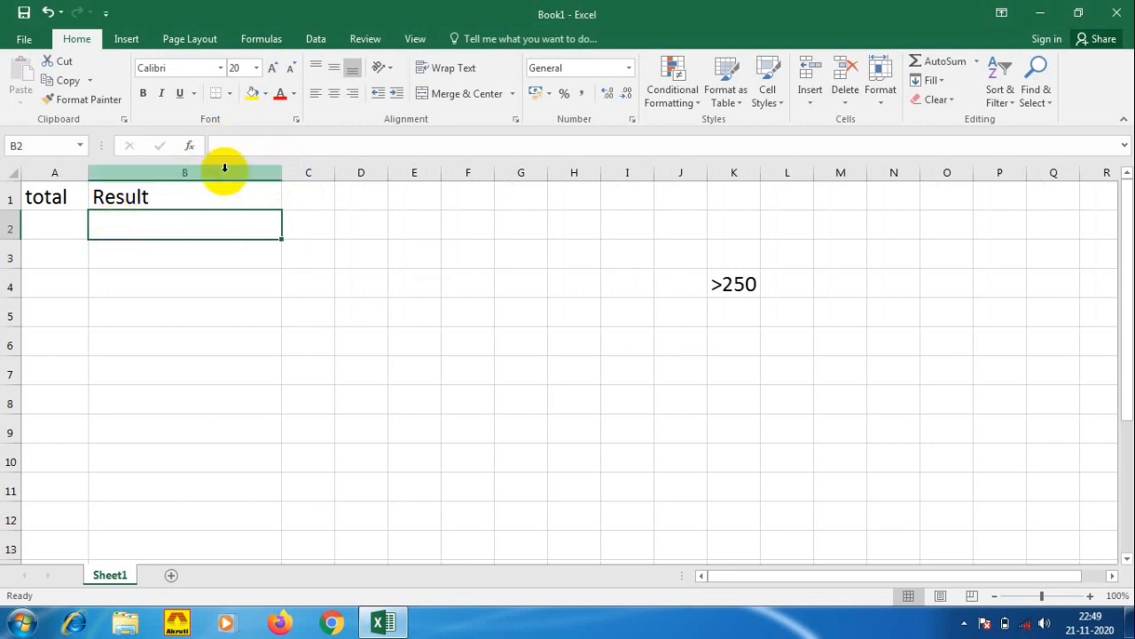
pyautogui.click(256, 146)
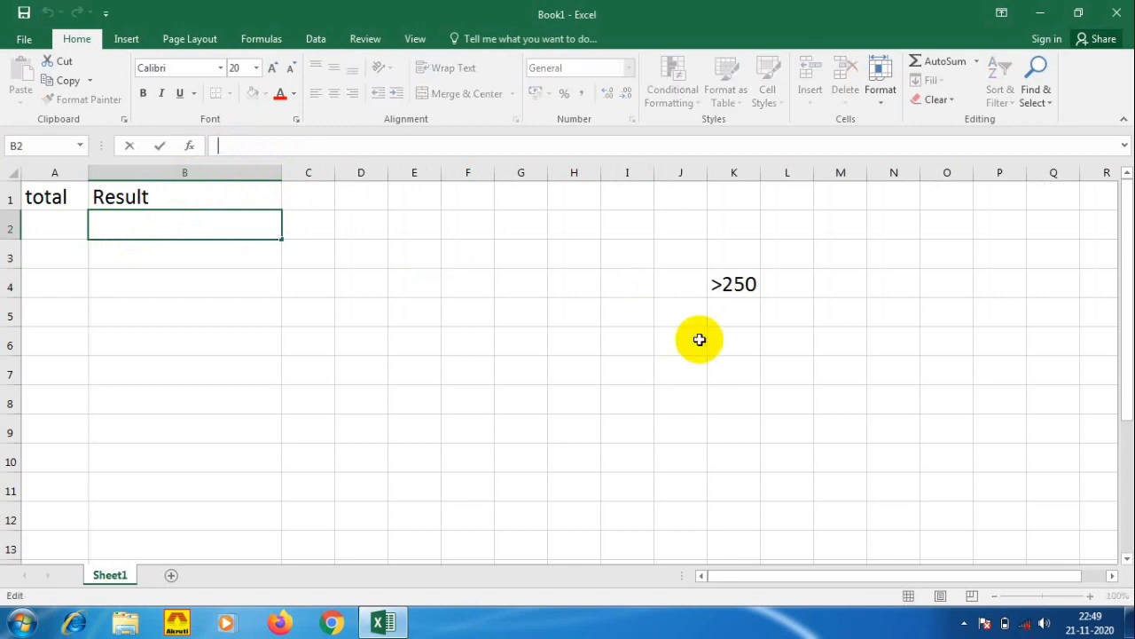
pyautogui.write('=')
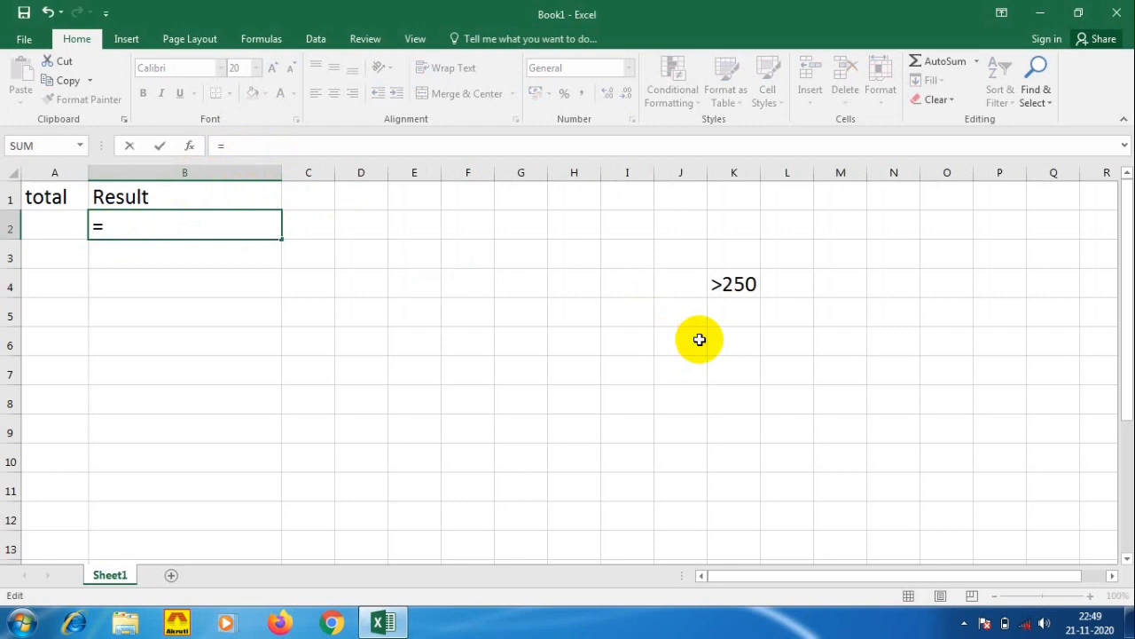
pyautogui.write('if')
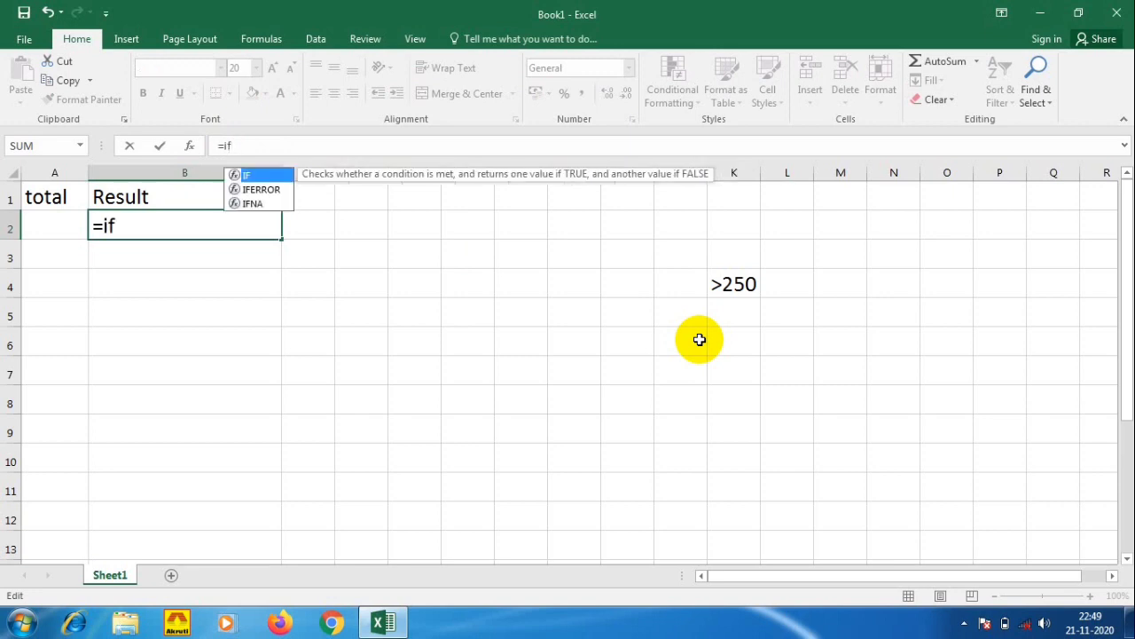
pyautogui.write('(')
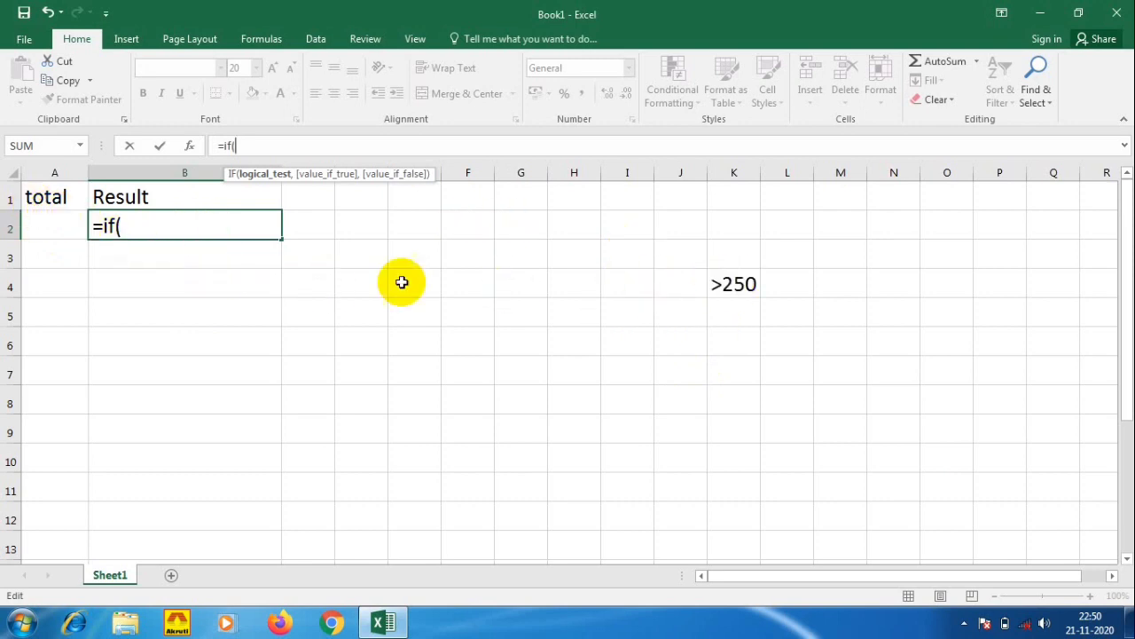
pyautogui.click(51, 222)
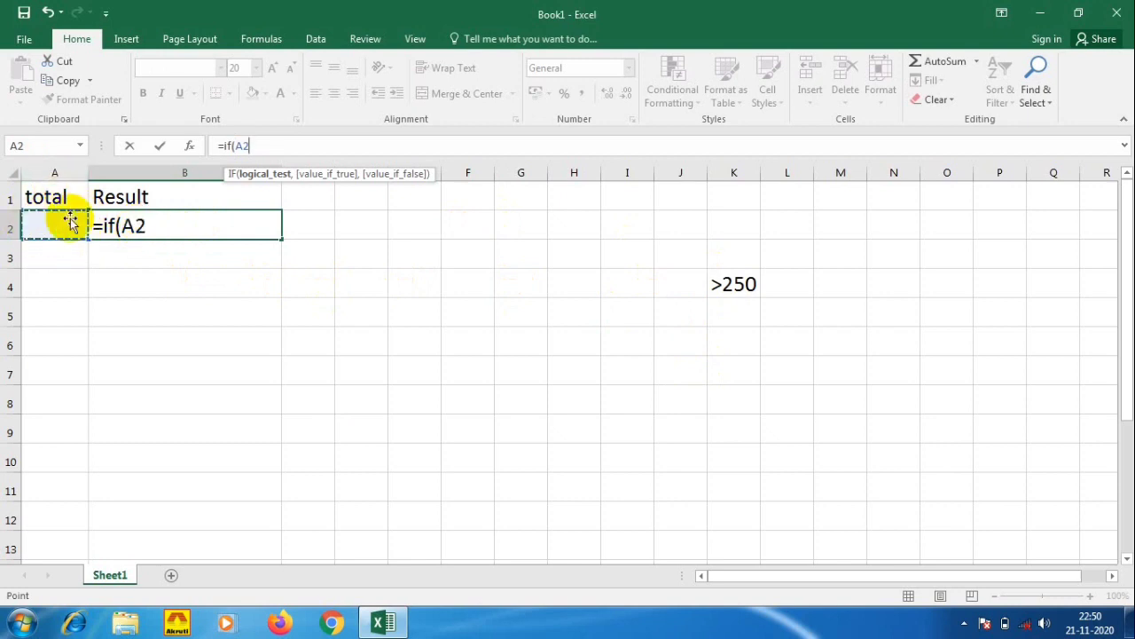
pyautogui.click(151, 227)
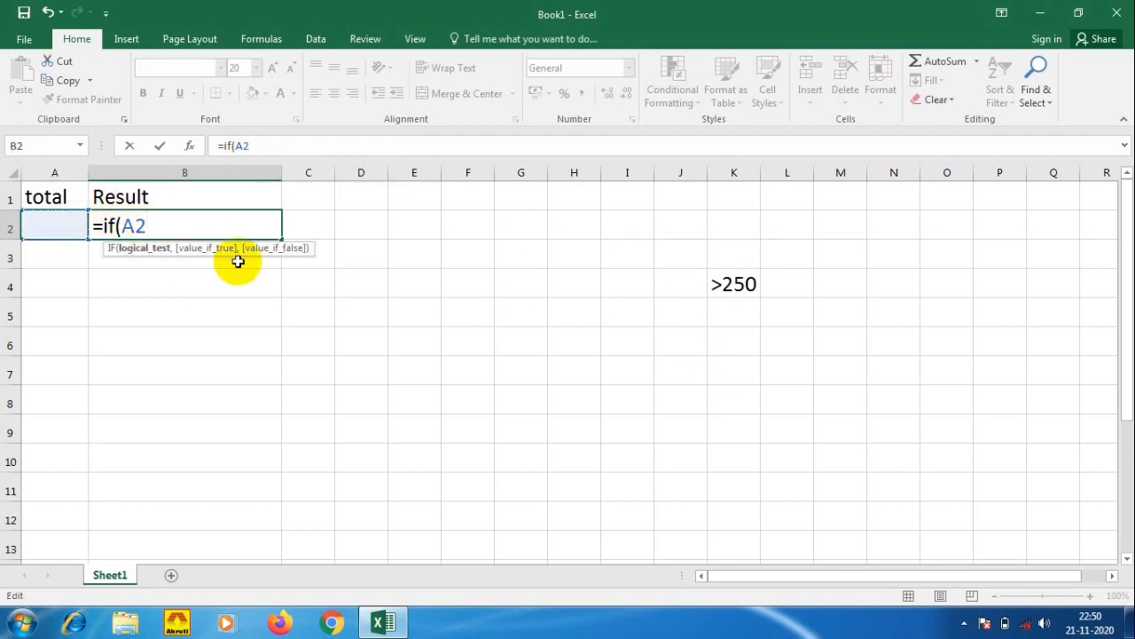
pyautogui.write('>250')
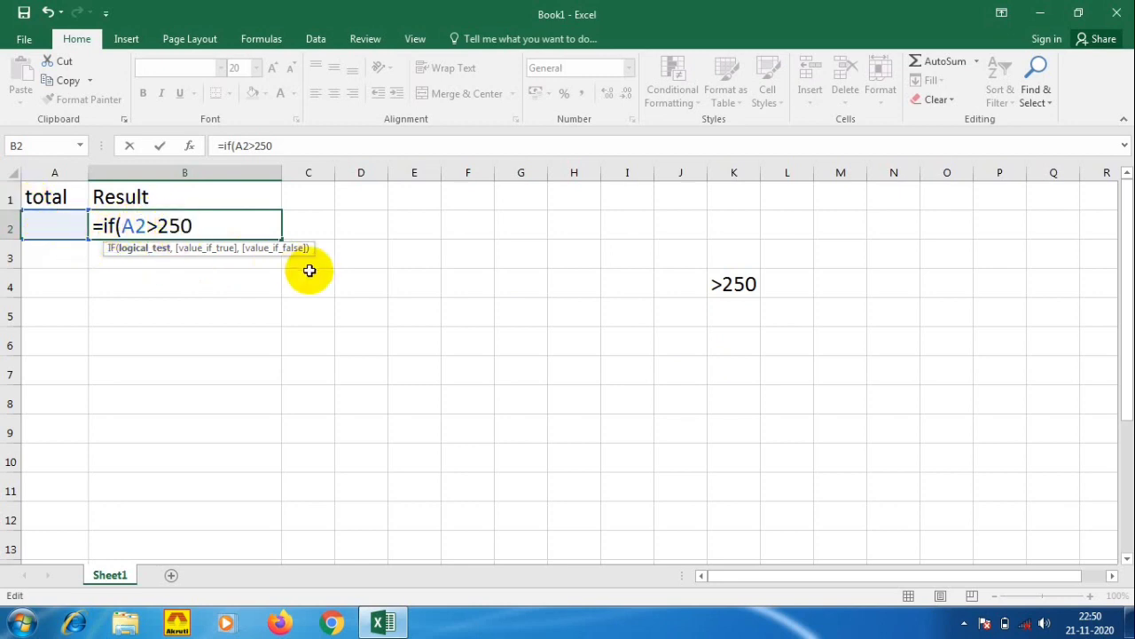
# Step: Complete the IF formula in B2 with "pass" as the true value and "fail" as the false value
pyautogui.write(',')
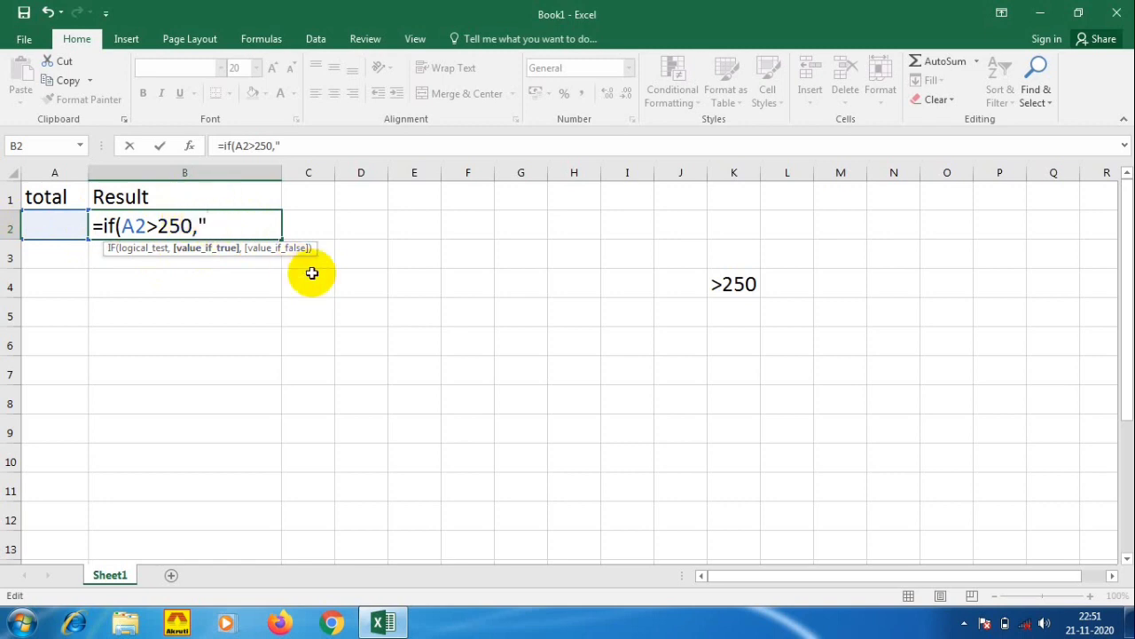
pyautogui.write('ass')
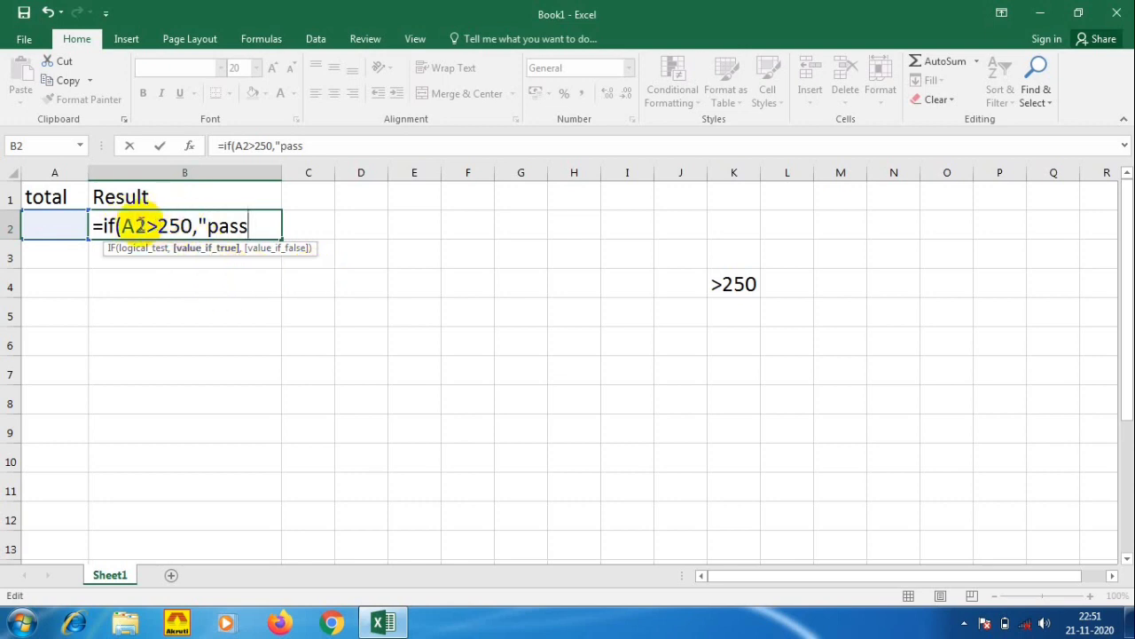
pyautogui.write('"')
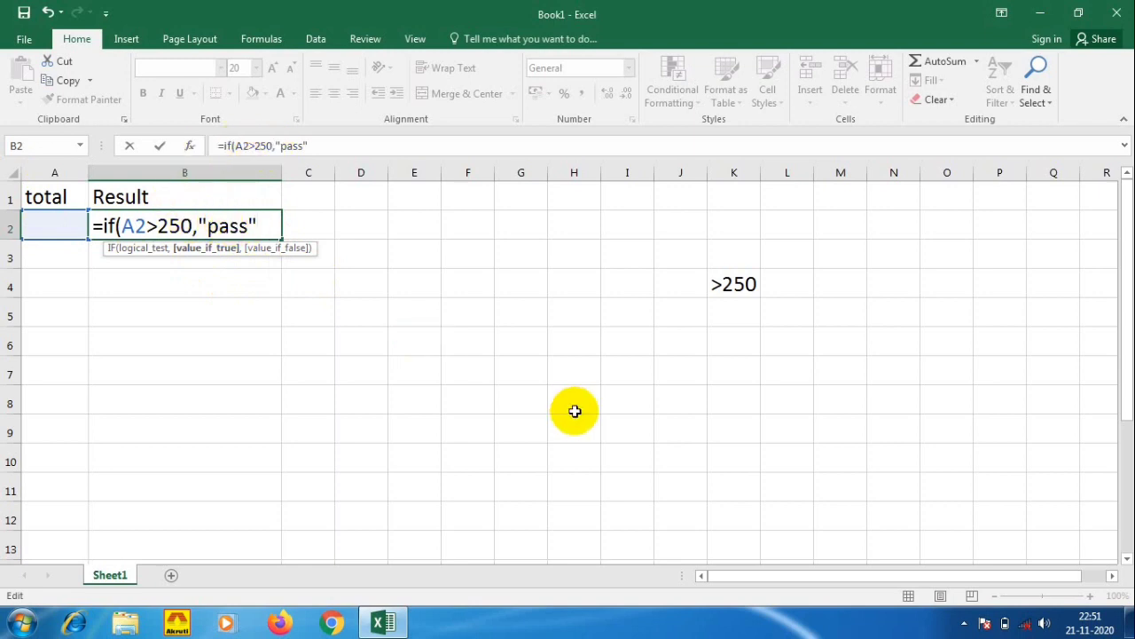
pyautogui.write(',')
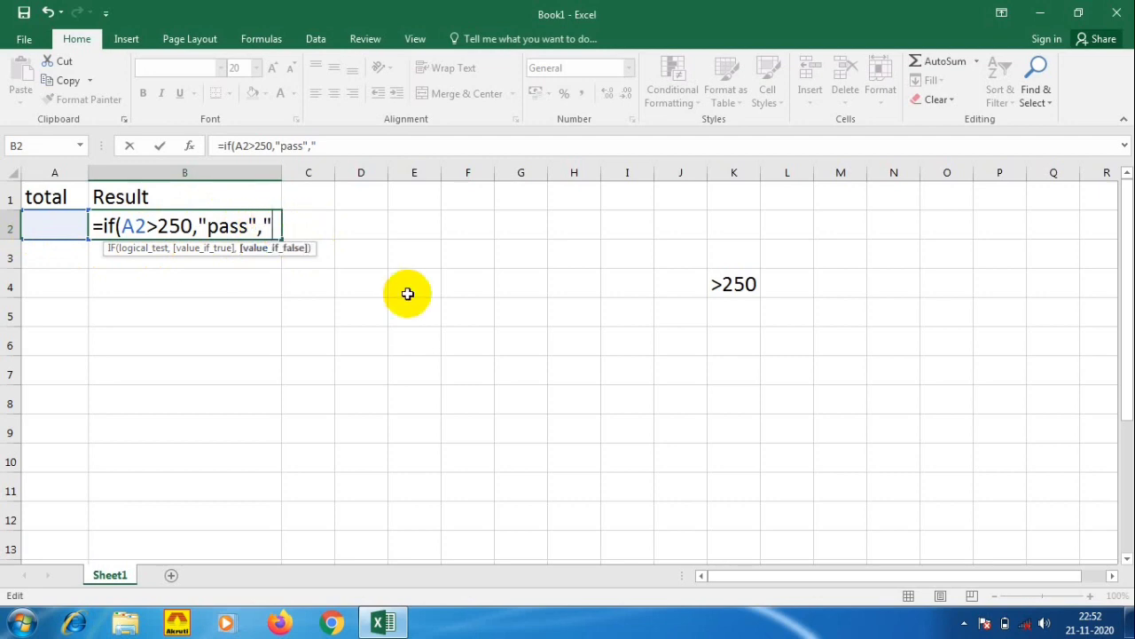
pyautogui.write('fail')
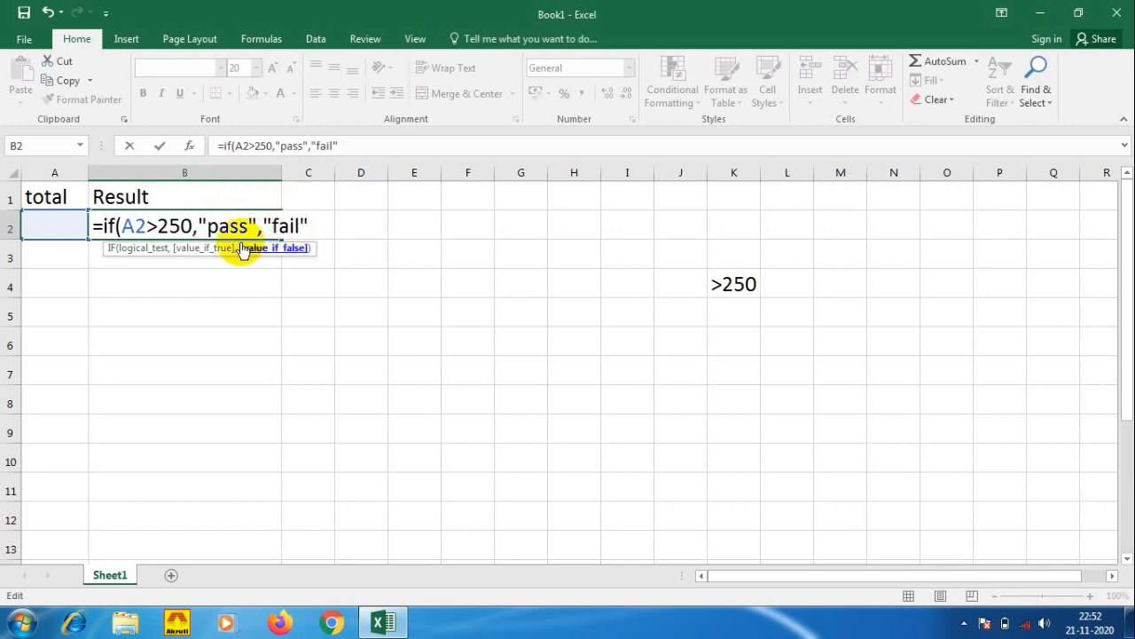
pyautogui.write(')')
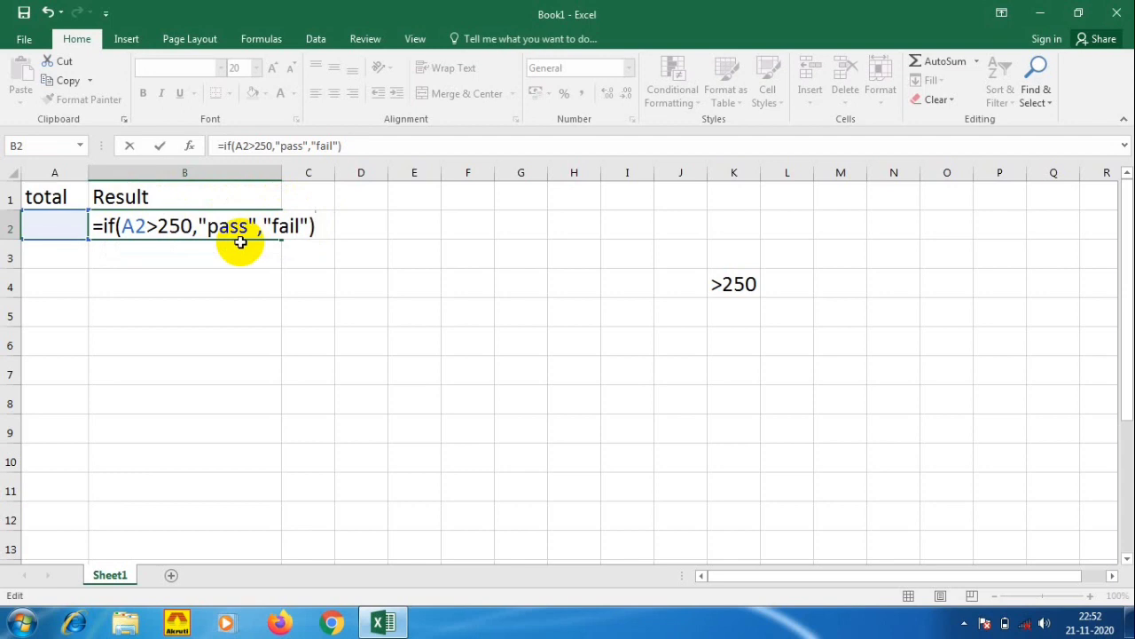
pyautogui.press('Return')
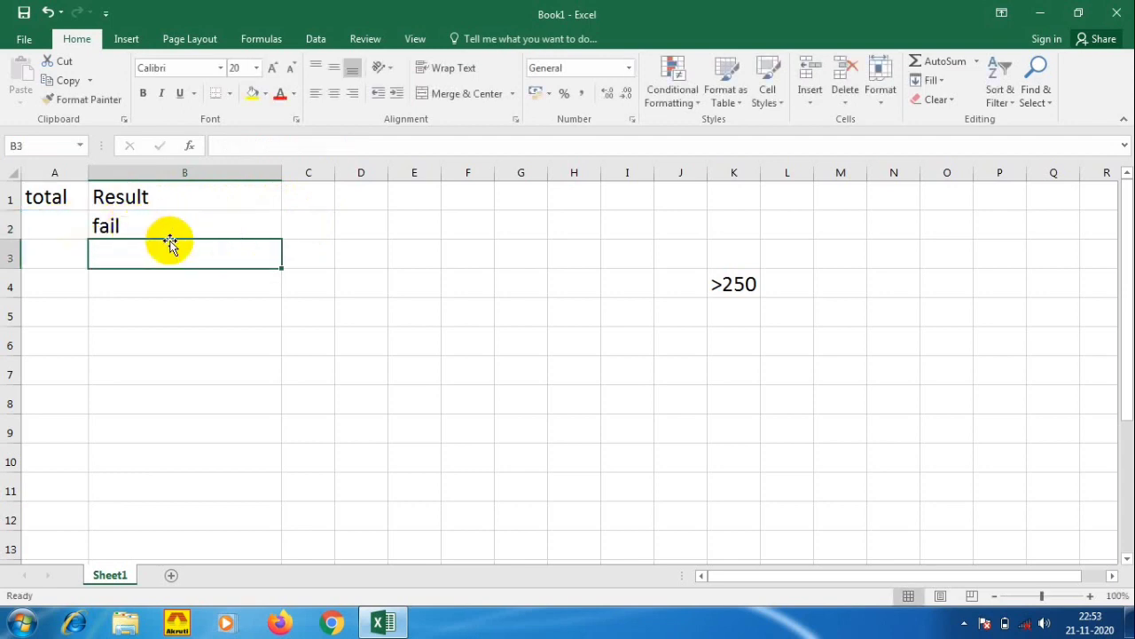
# Step: Enter 250 as the total in A2 and check the formula in B2 against it
pyautogui.click(55, 226)
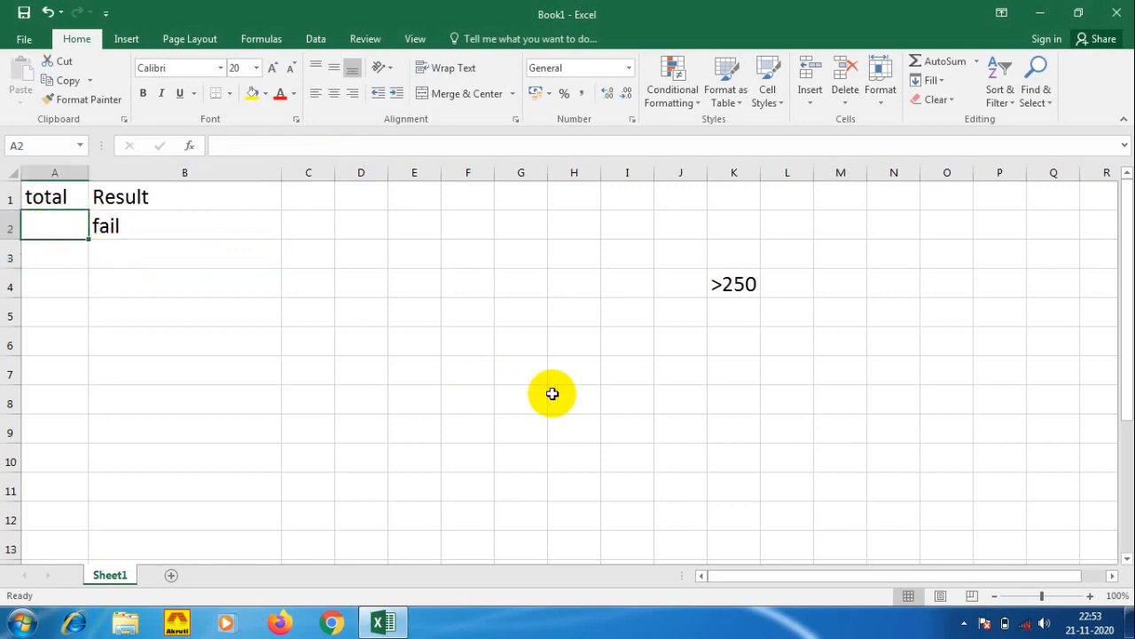
pyautogui.write('250')
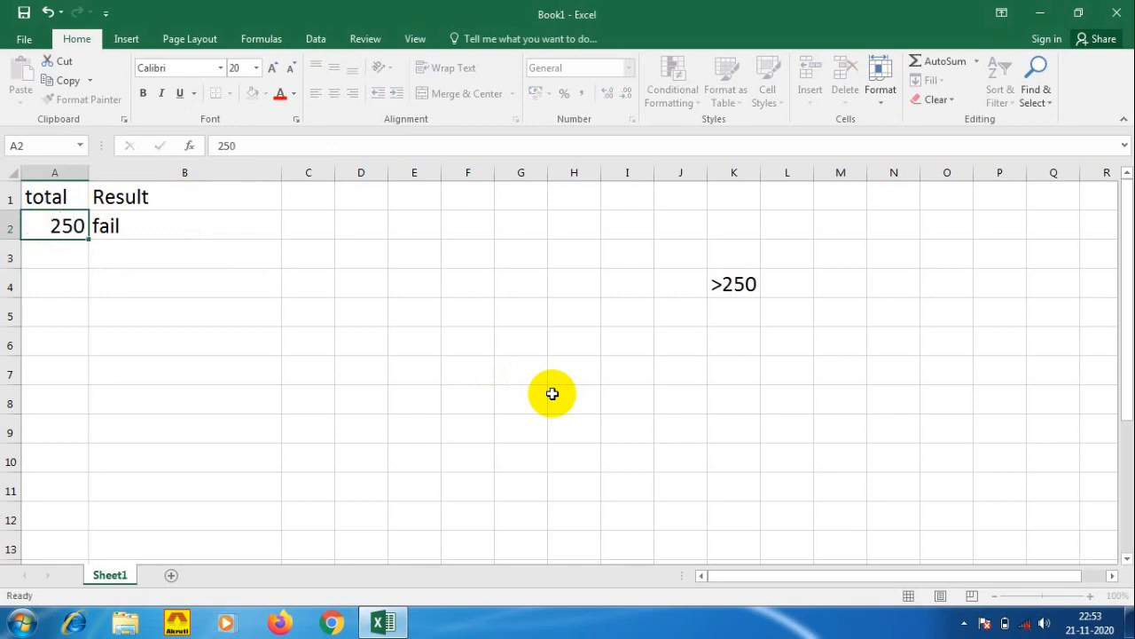
pyautogui.press('Return')
pyautogui.click(147, 230)
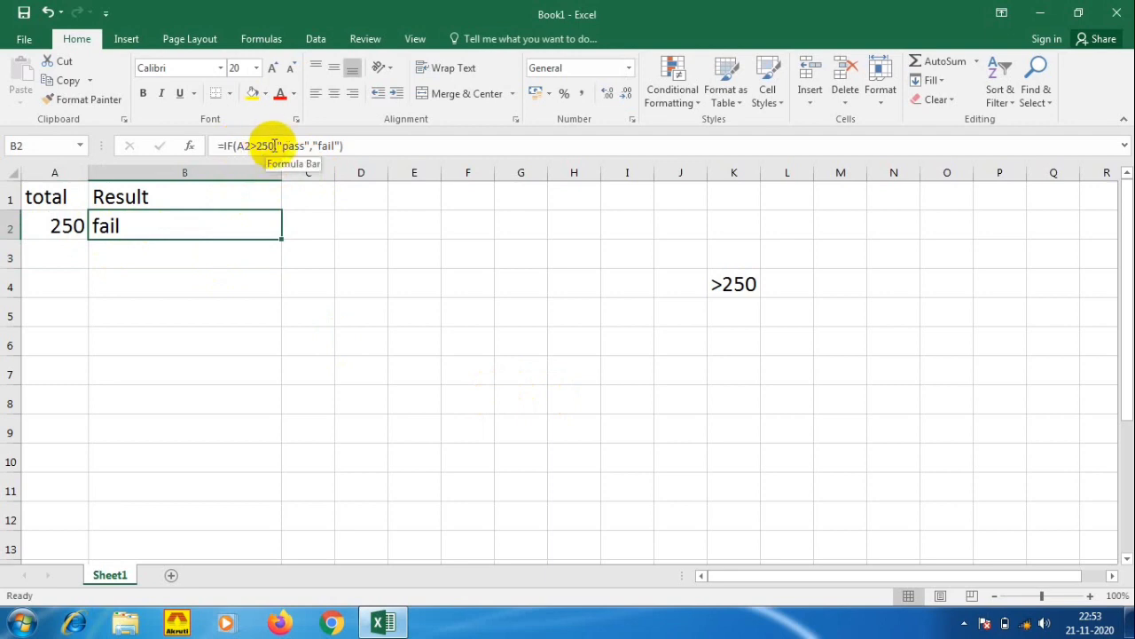
# Step: Enter 251 as the total in A2 to test the pass/fail formula above the threshold
pyautogui.click(44, 227)
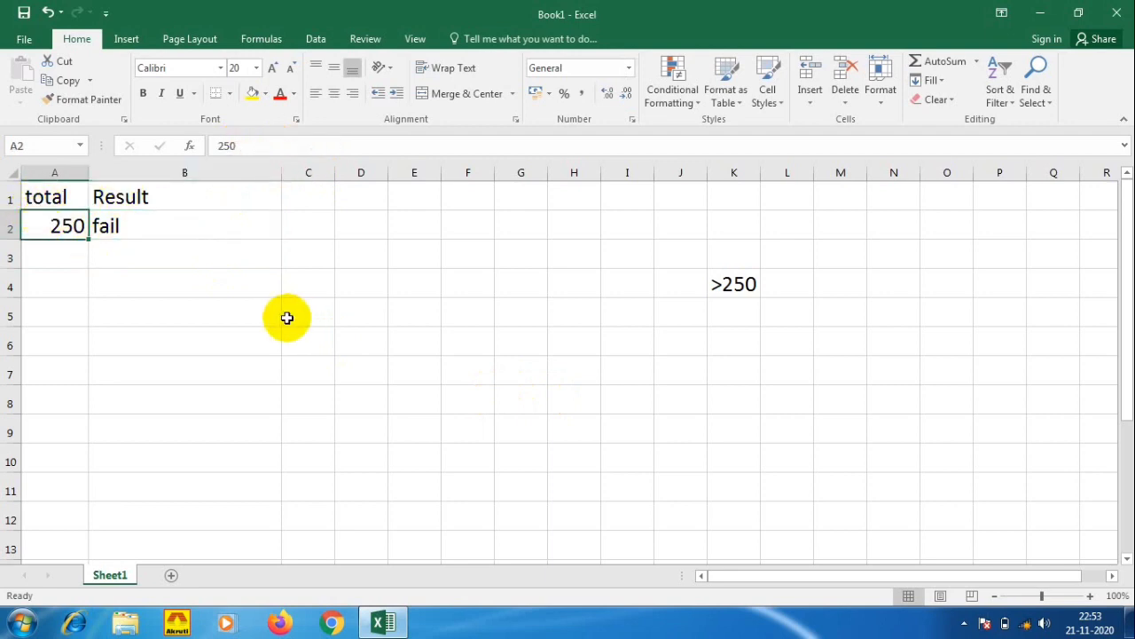
pyautogui.write('2')
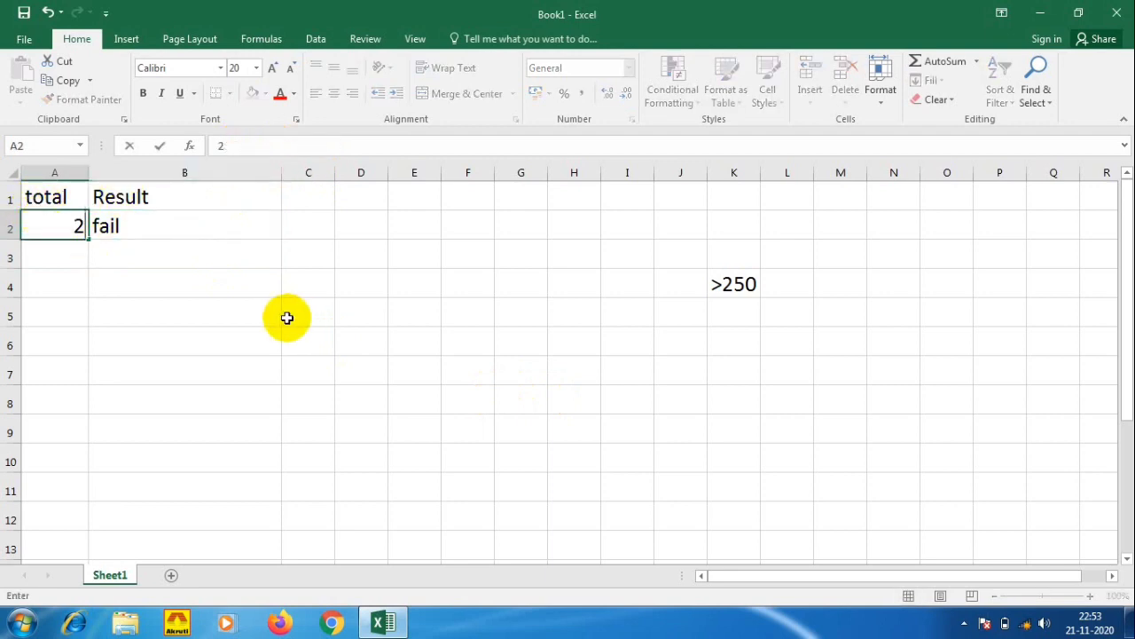
pyautogui.write('51')
pyautogui.press('Return')
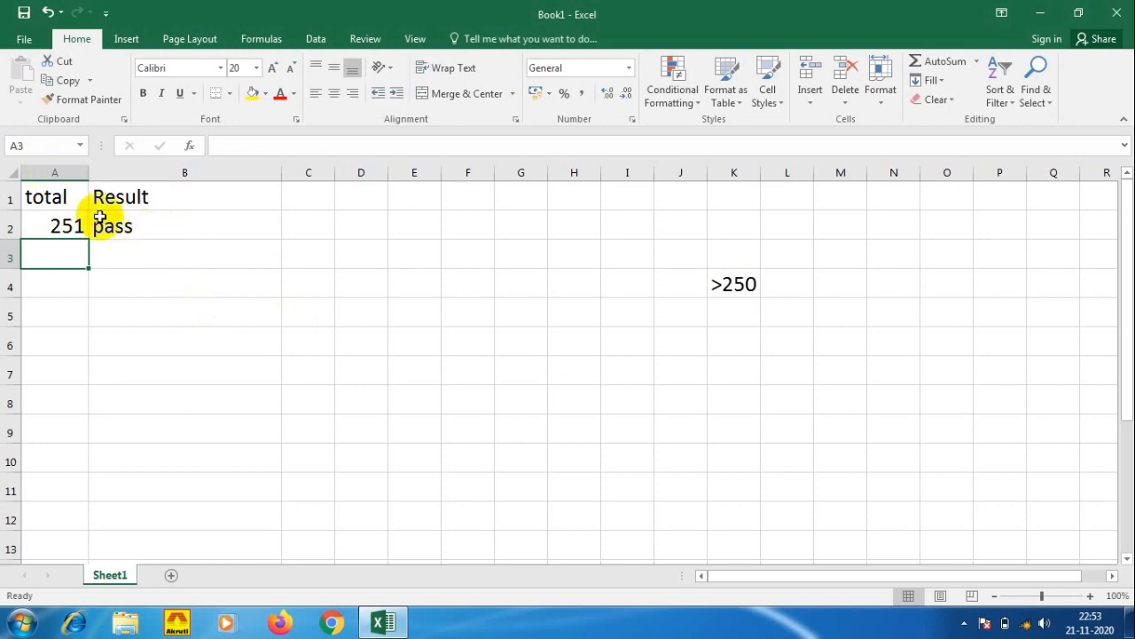
# Step: Set the total in A2 to 200 and check the formula in B2 against it
pyautogui.click(65, 224)
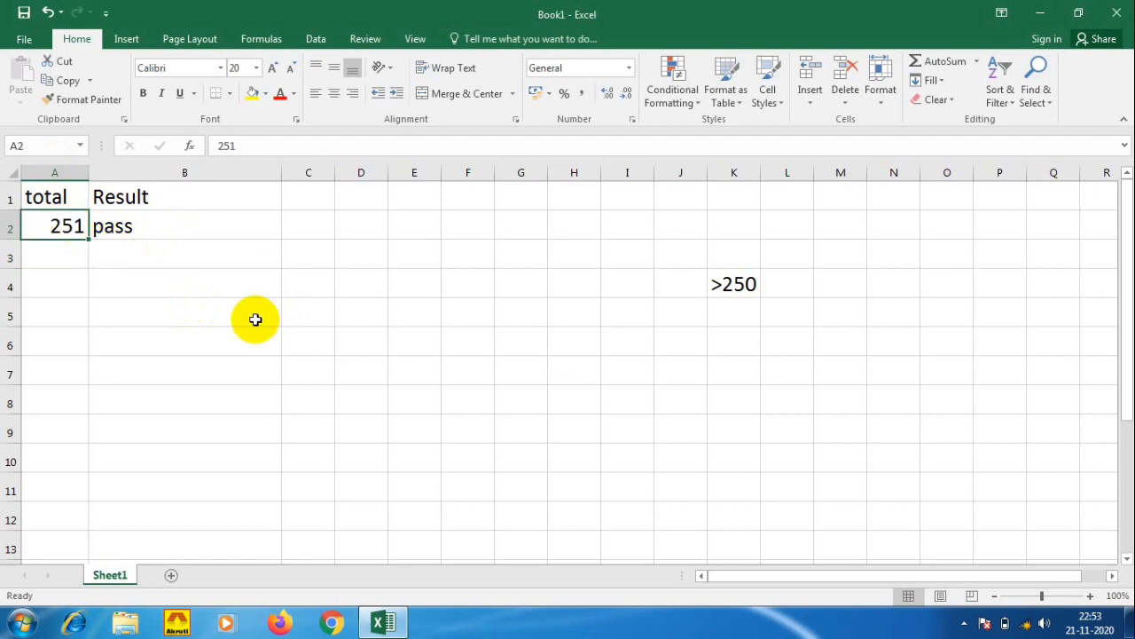
pyautogui.write('200')
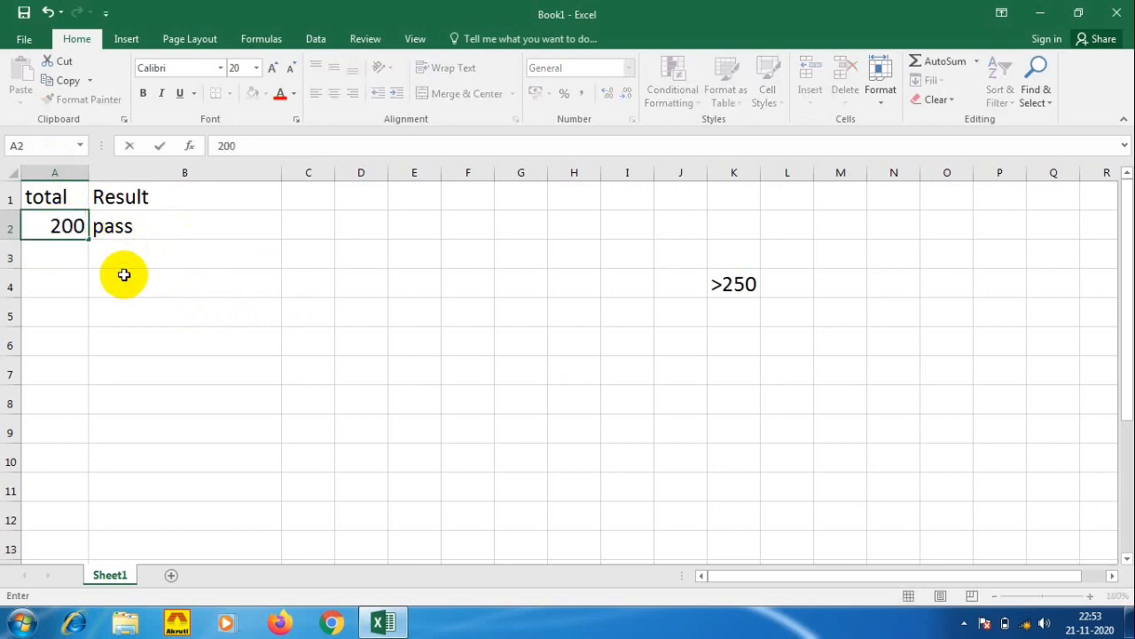
pyautogui.press('Return')
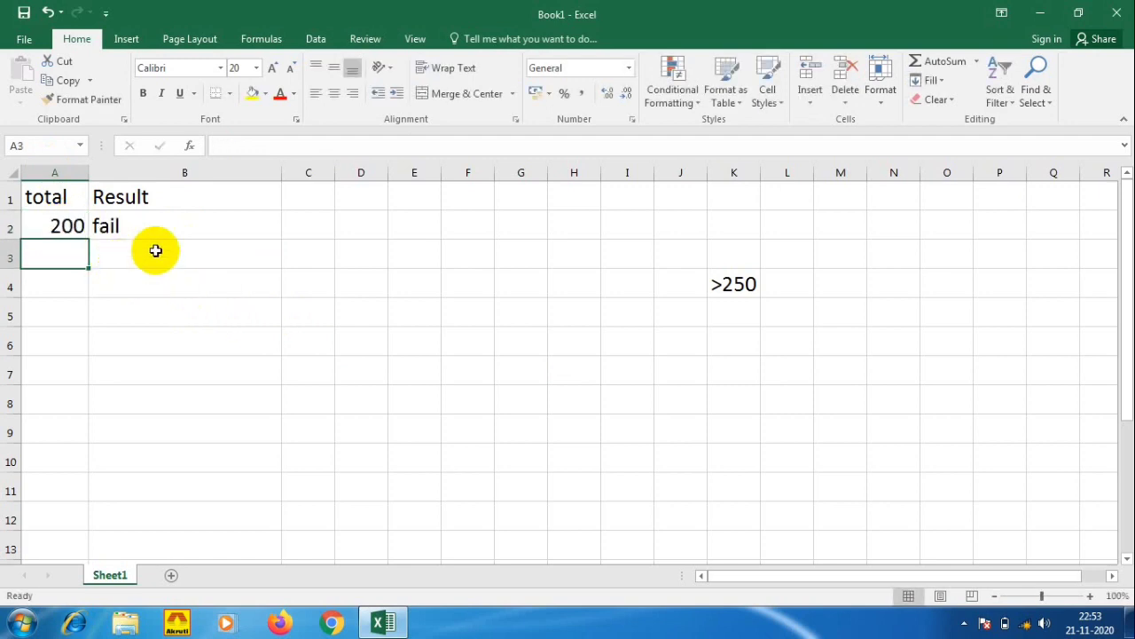
pyautogui.click(129, 224)
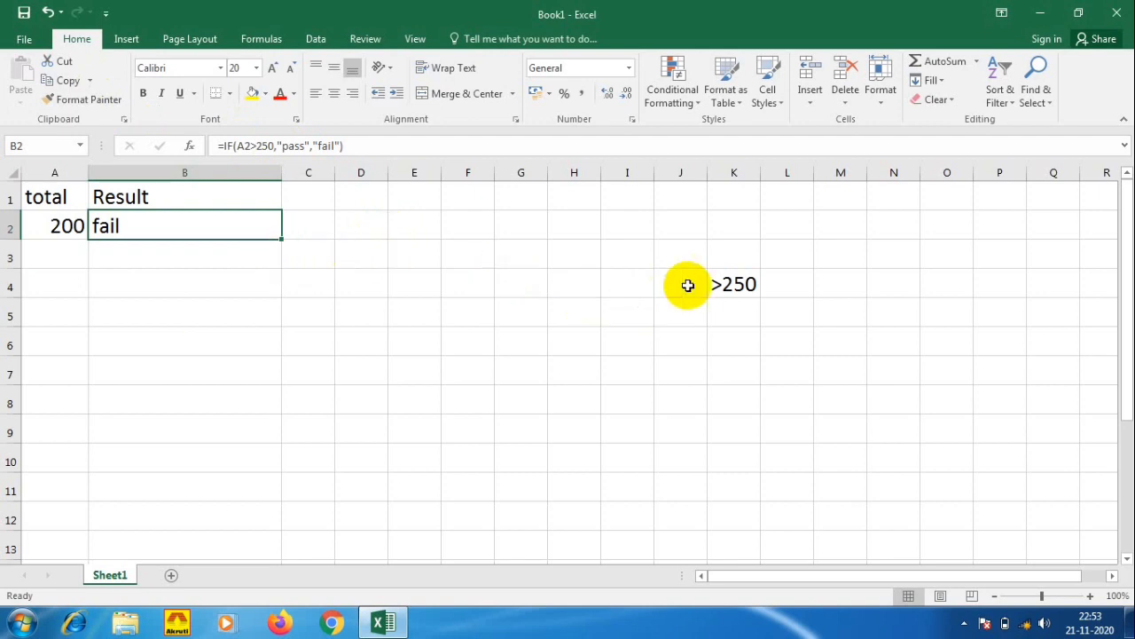
# Step: Replace the pass criterion in K4 with the grade note >200-A
pyautogui.click(736, 282)
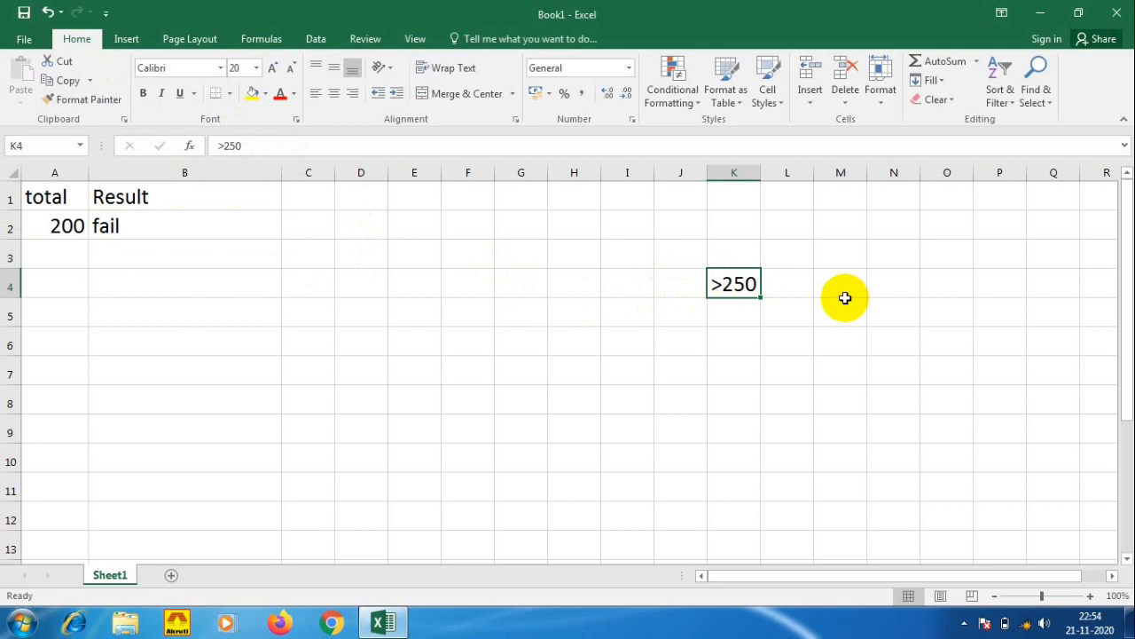
pyautogui.press('Delete')
pyautogui.click(714, 307)
pyautogui.click(727, 286)
pyautogui.write('>')
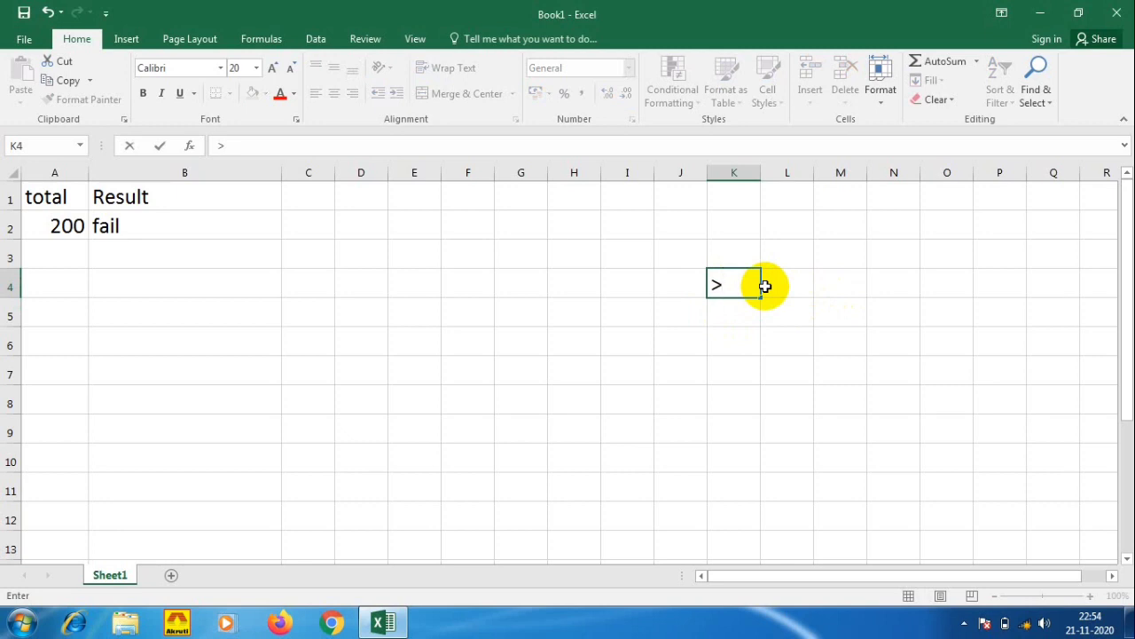
pyautogui.write('200-A')
pyautogui.press('Return')
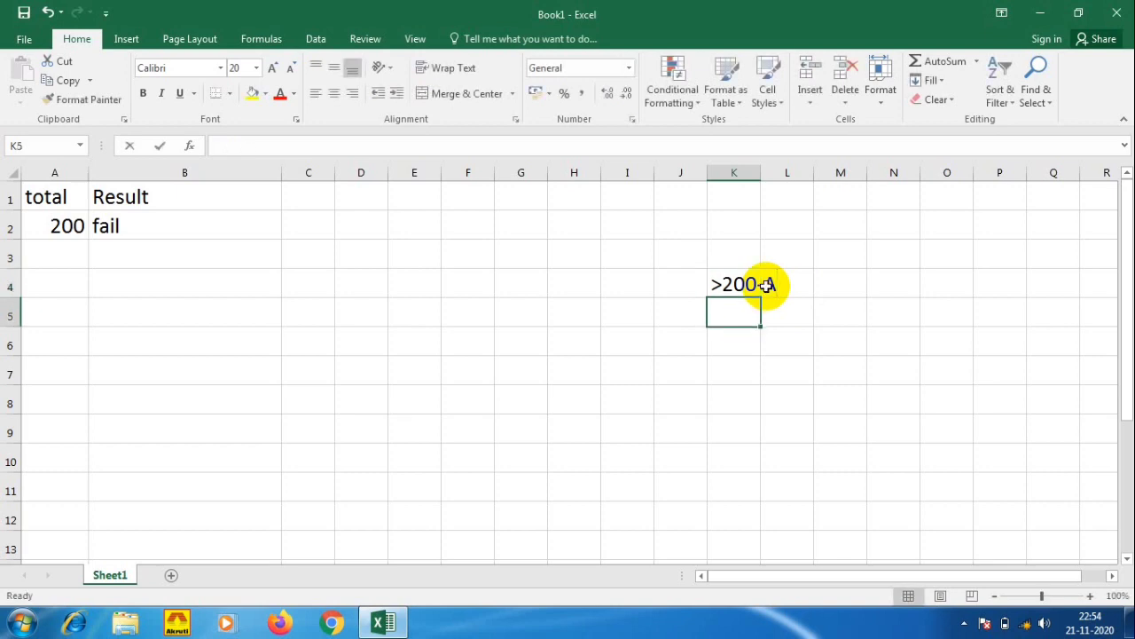
# Step: Enter the second grade note >150-B in K5
pyautogui.write('>')
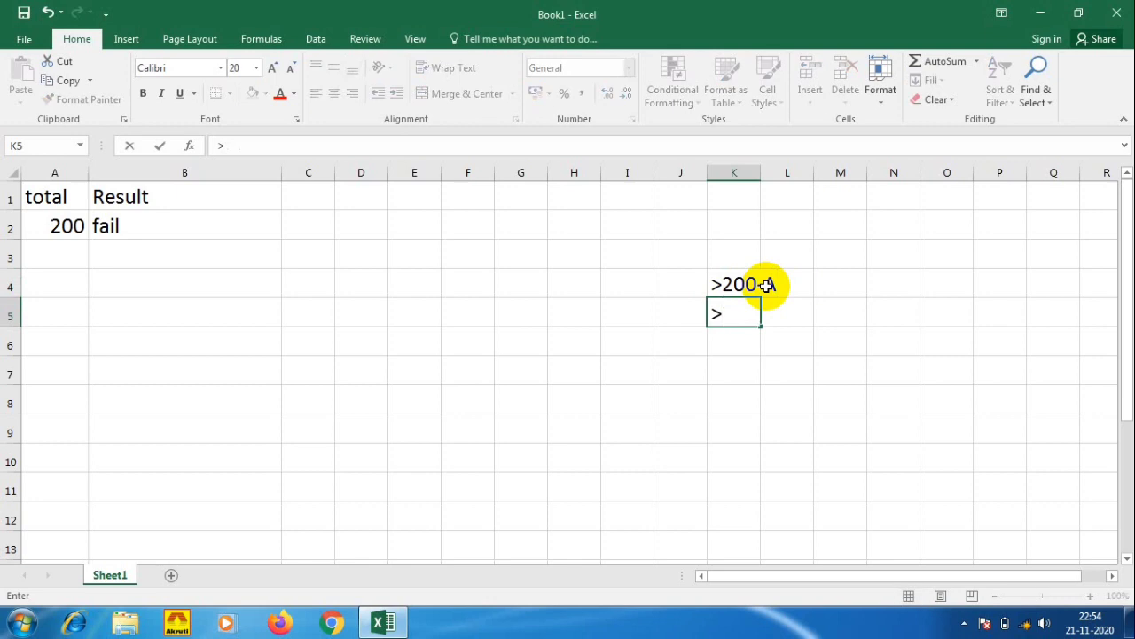
pyautogui.write('150-B')
pyautogui.click(774, 389)
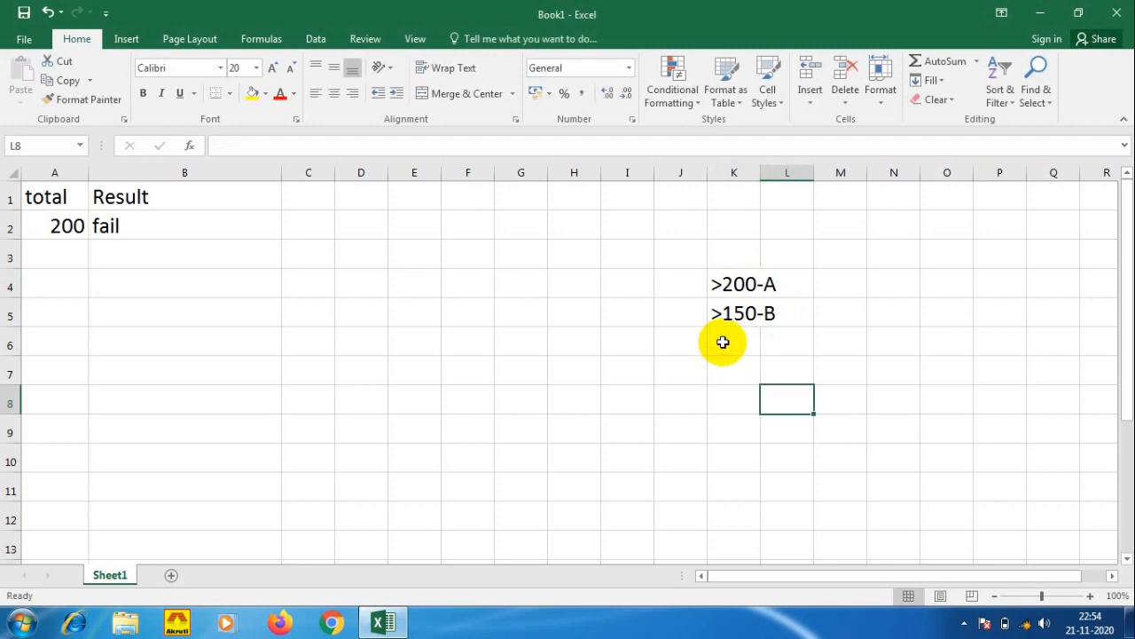
# Step: Enter 150-C as the third grade note in K6
pyautogui.click(723, 341)
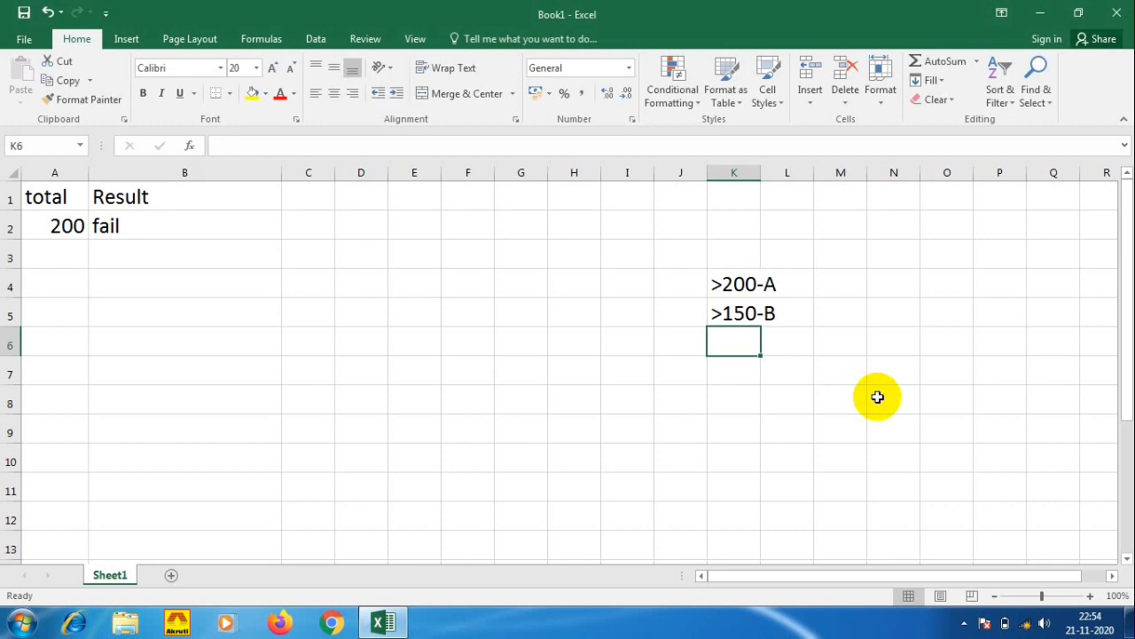
pyautogui.write('150')
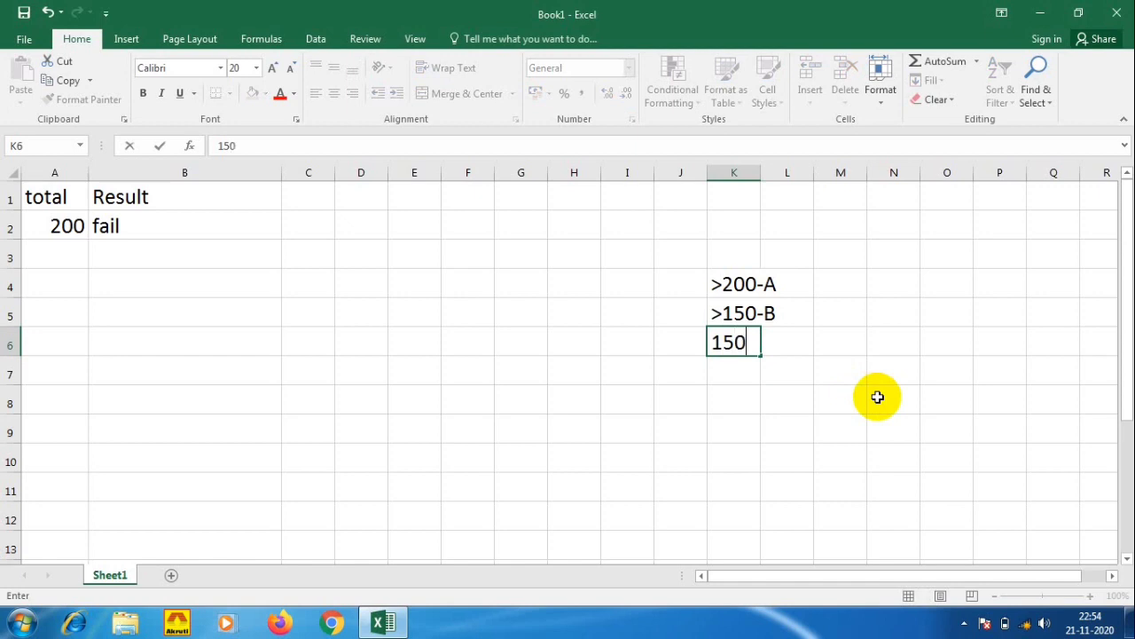
pyautogui.click(717, 343)
pyautogui.click(746, 343)
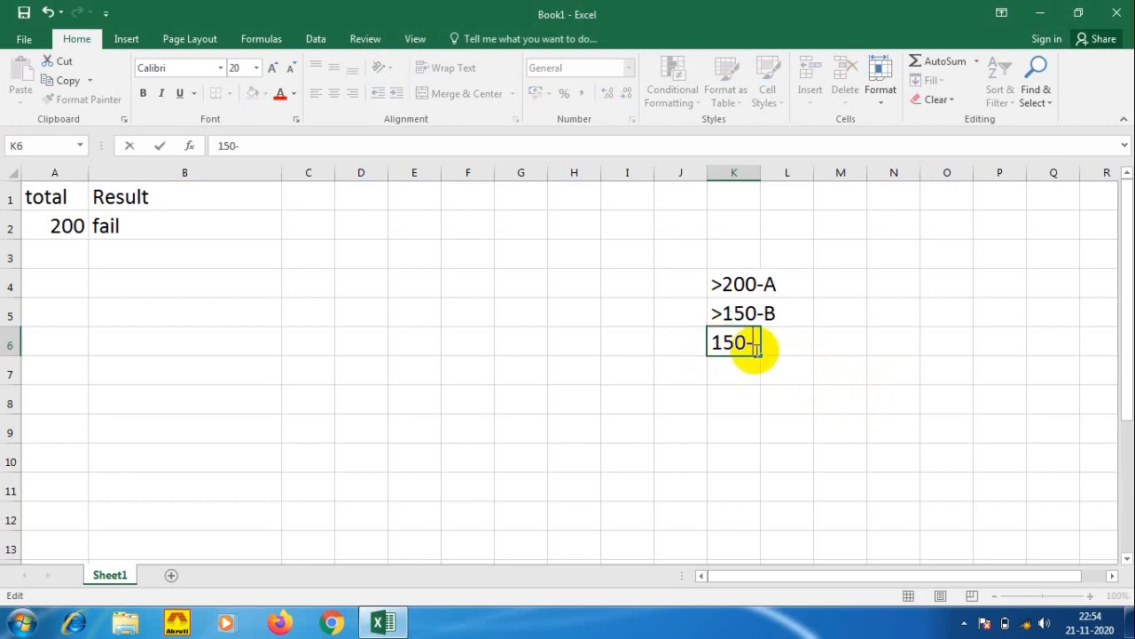
pyautogui.click(784, 401)
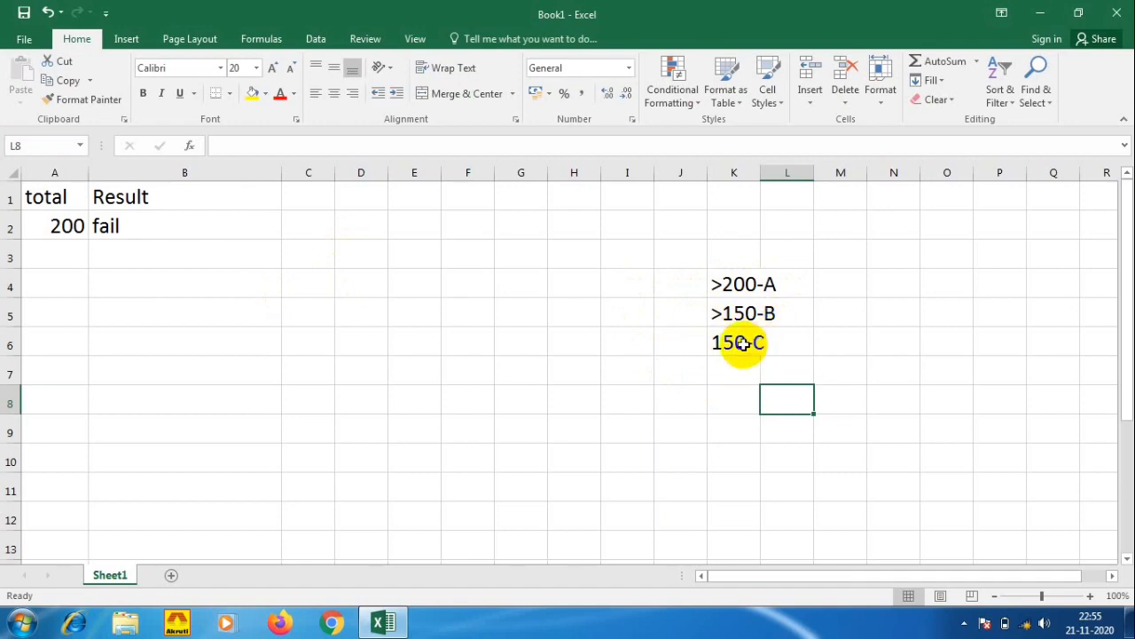
# Step: Add a less-than sign in front of the note in K6 so it reads <150-C
pyautogui.click(710, 344)
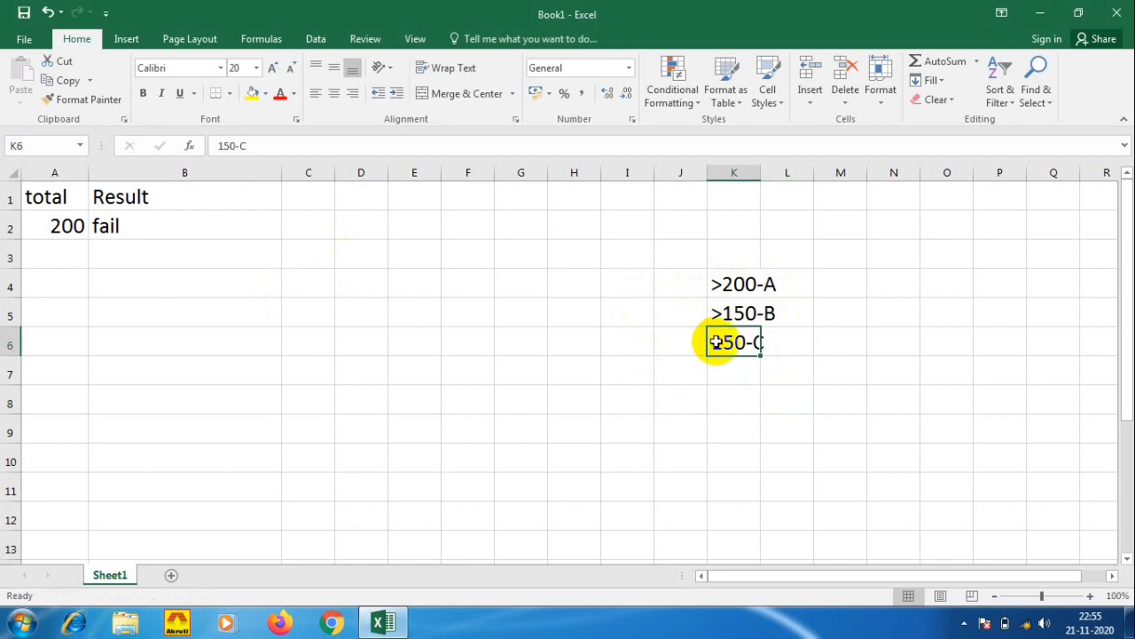
pyautogui.doubleClick(715, 342)
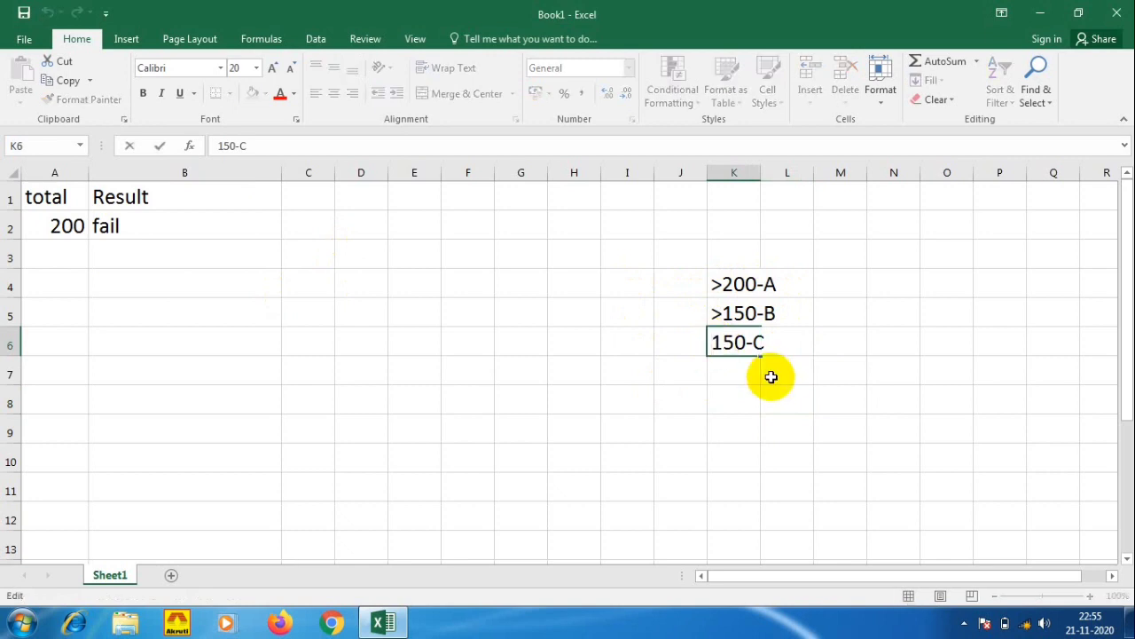
pyautogui.write(',')
pyautogui.press('BackSpace')
pyautogui.write('<')
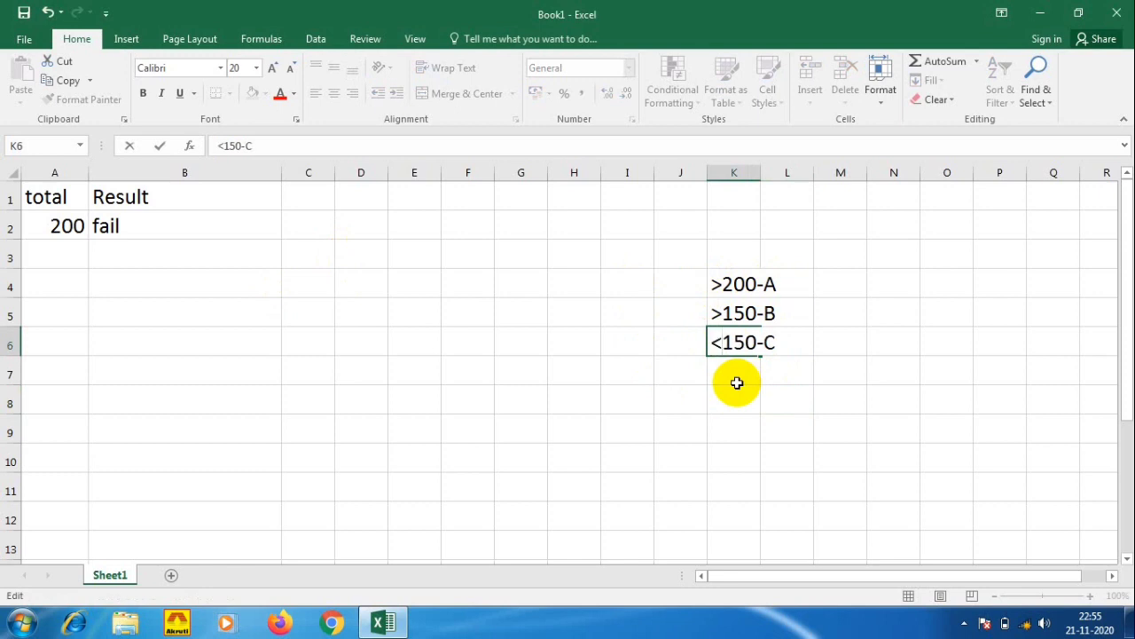
pyautogui.click(741, 392)
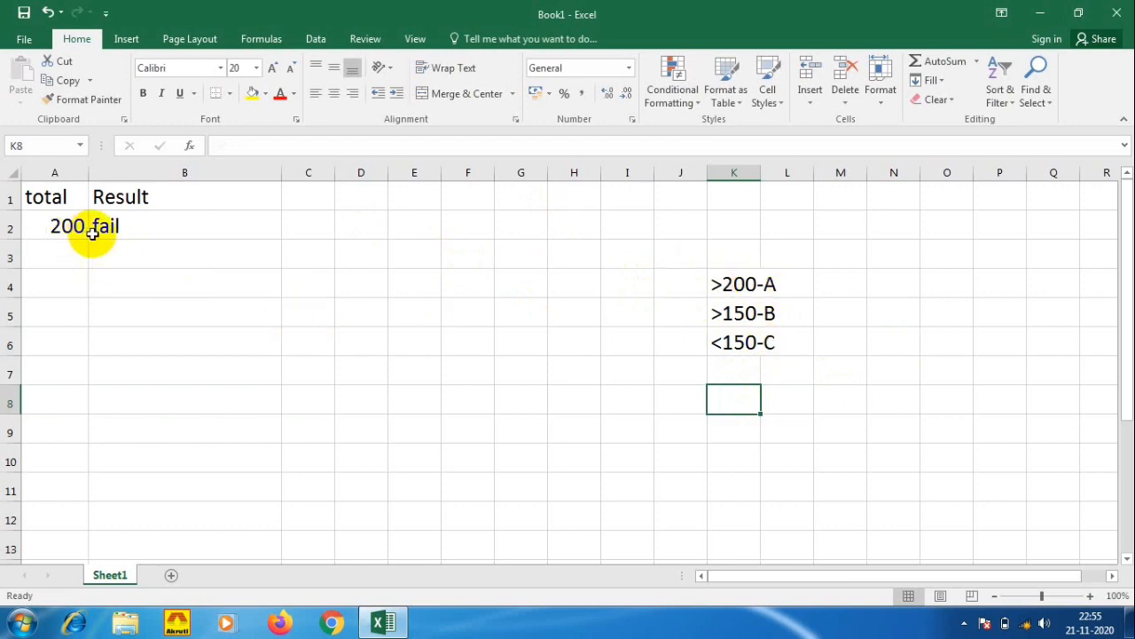
# Step: Replace the formula in B2 with a new IF formula using the logical test A2>200 and "A" as the true value
pyautogui.click(57, 227)
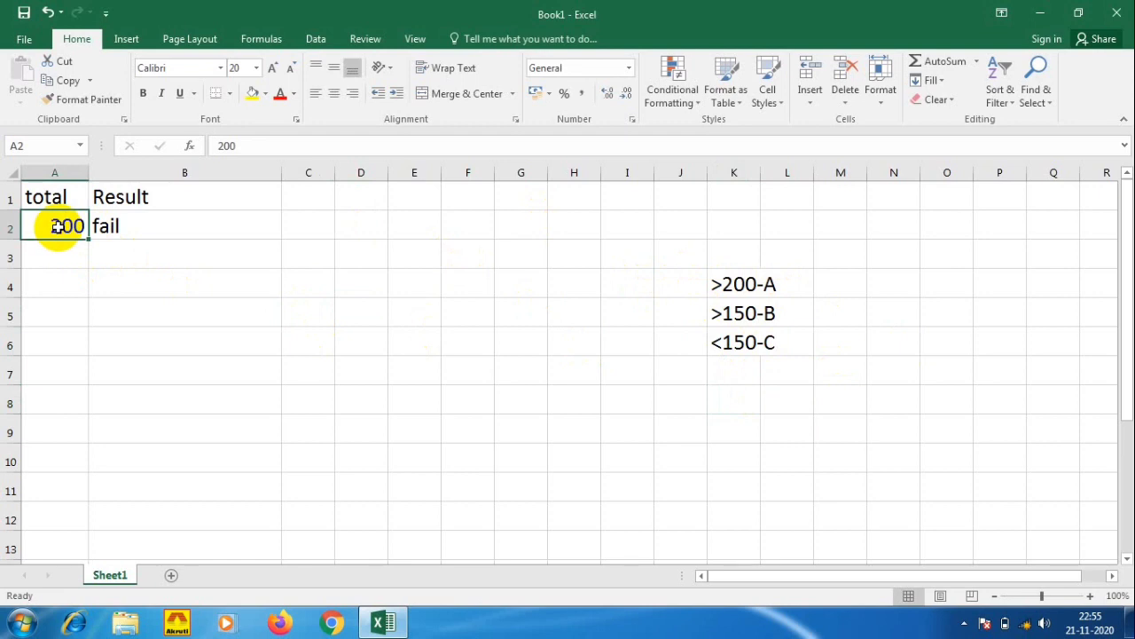
pyautogui.click(120, 225)
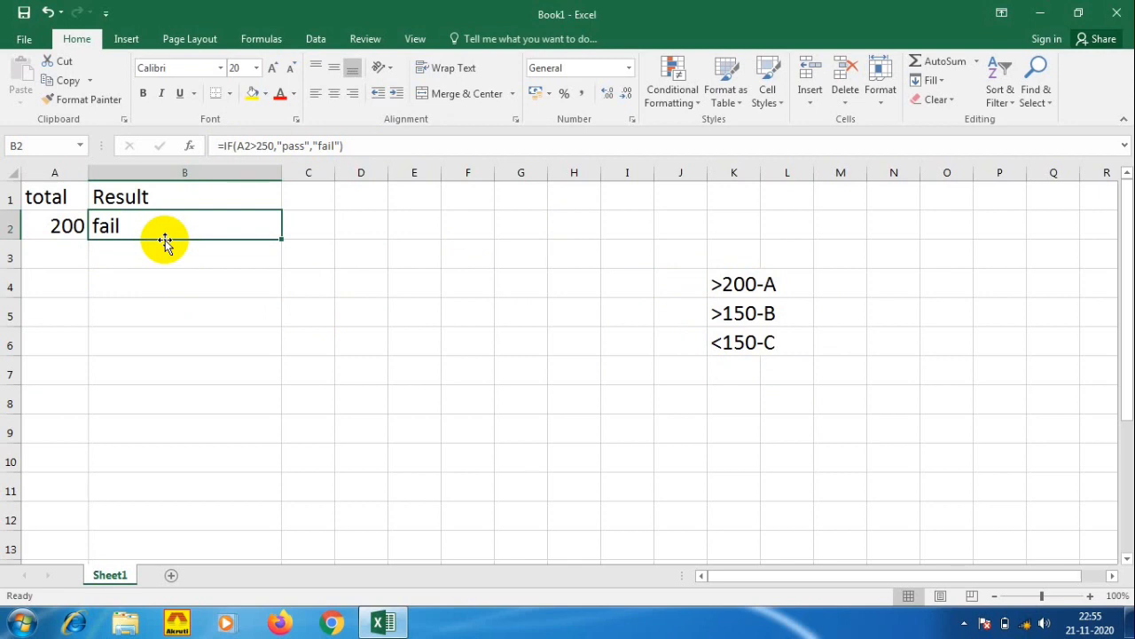
pyautogui.write('=')
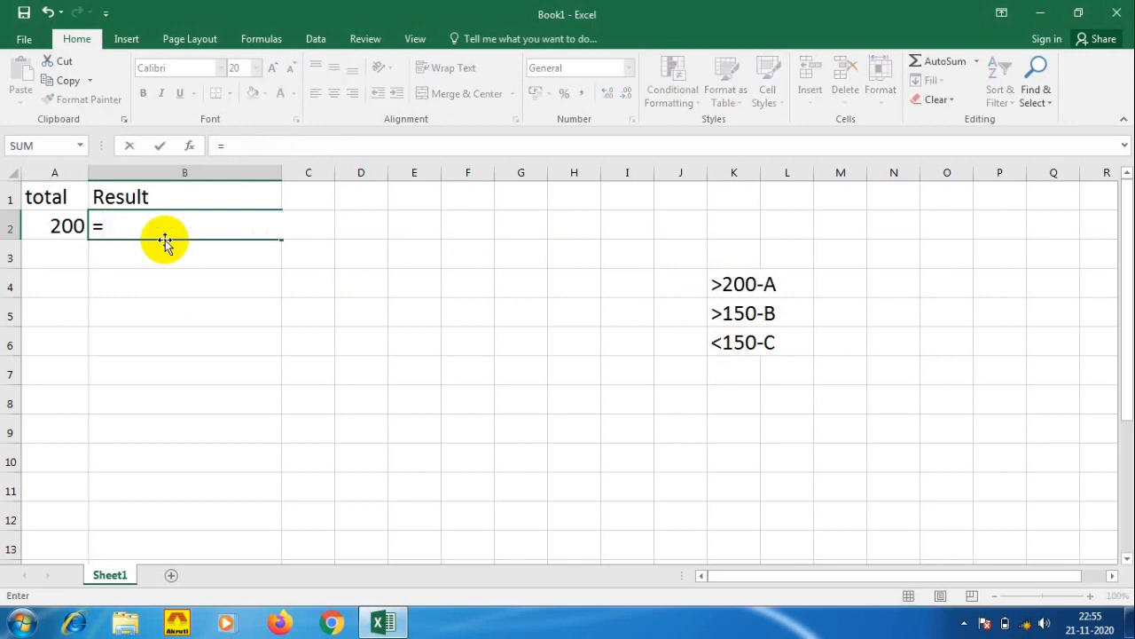
pyautogui.write('if')
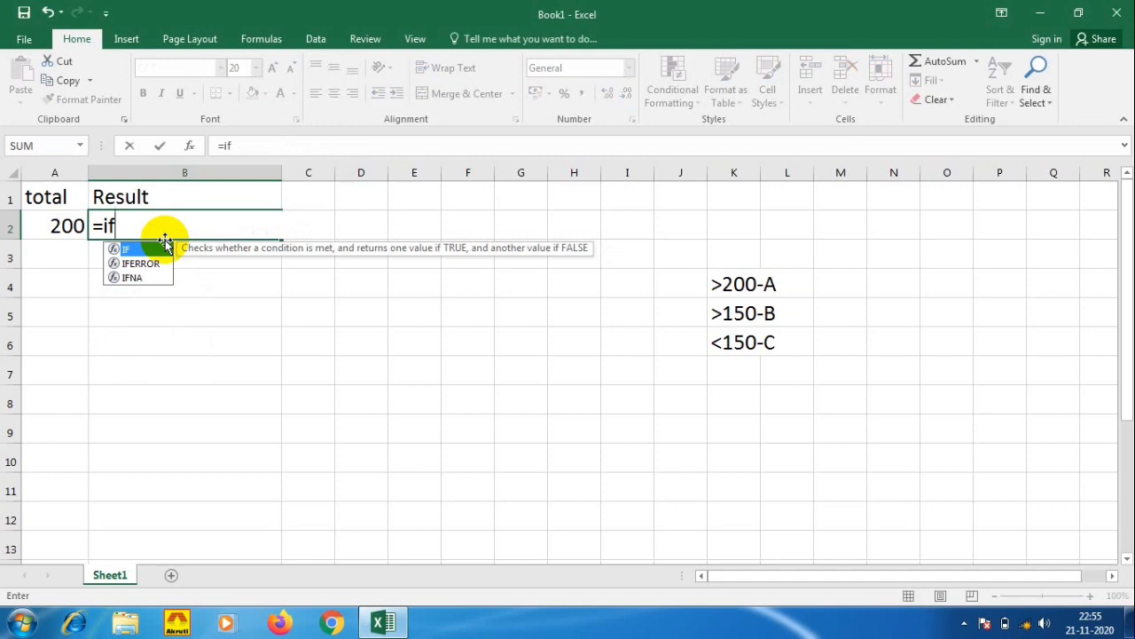
pyautogui.write('(')
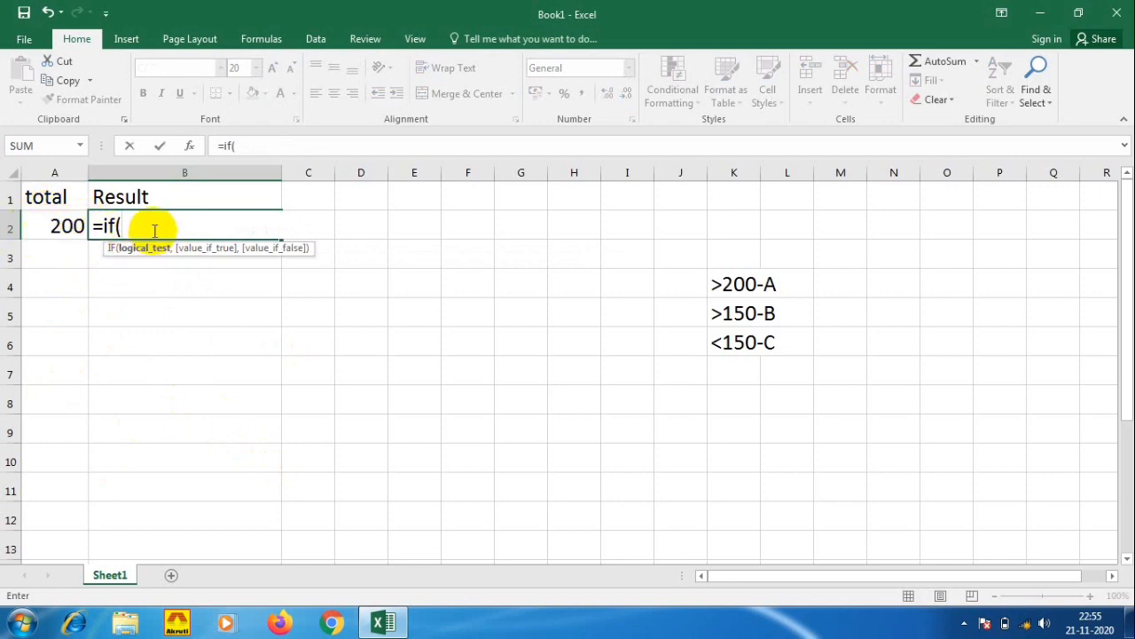
pyautogui.click(33, 225)
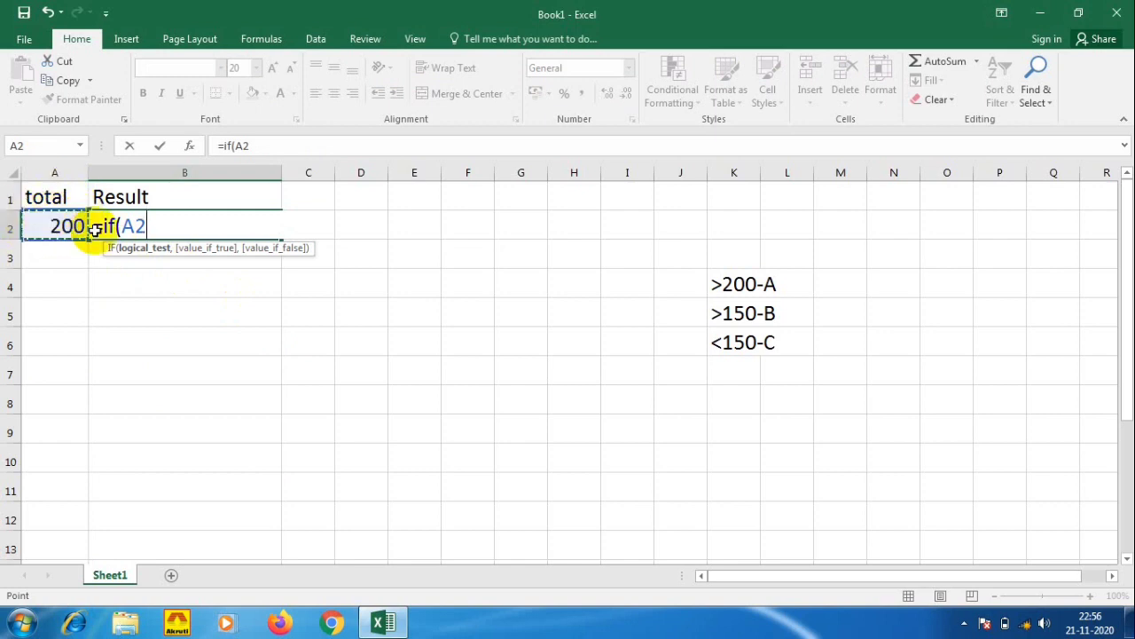
pyautogui.write('>')
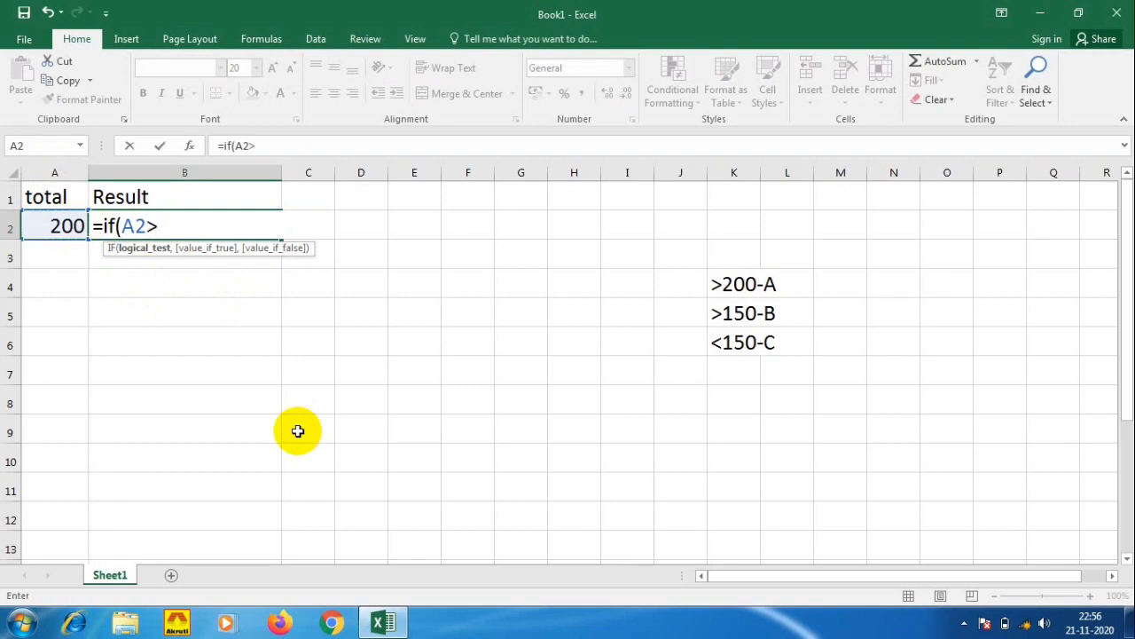
pyautogui.write('200,')
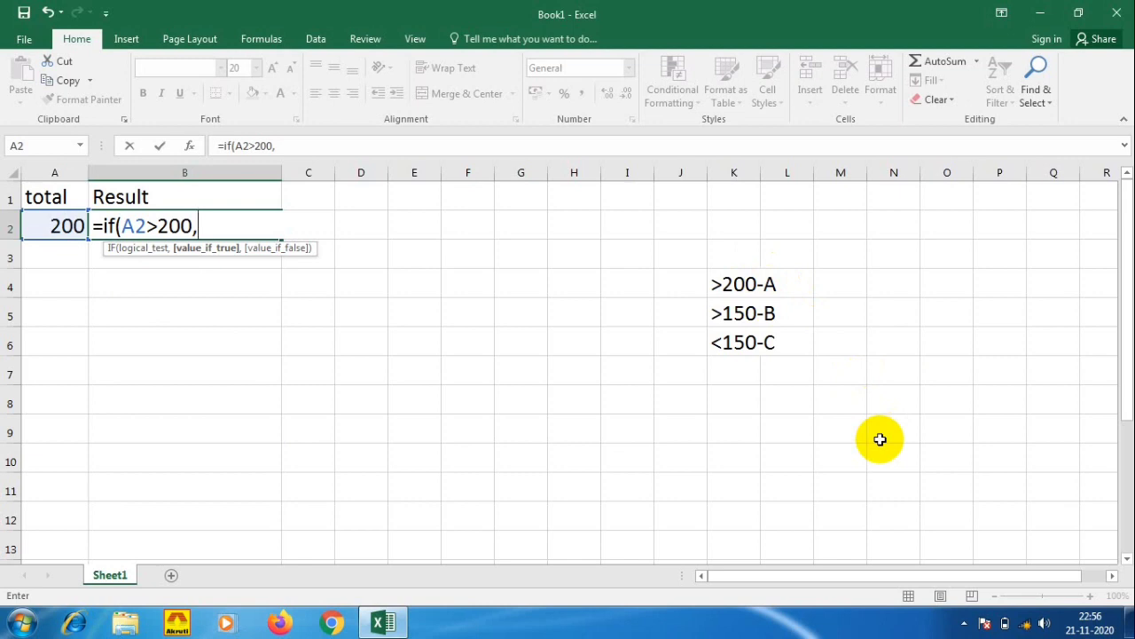
pyautogui.write('"A"')
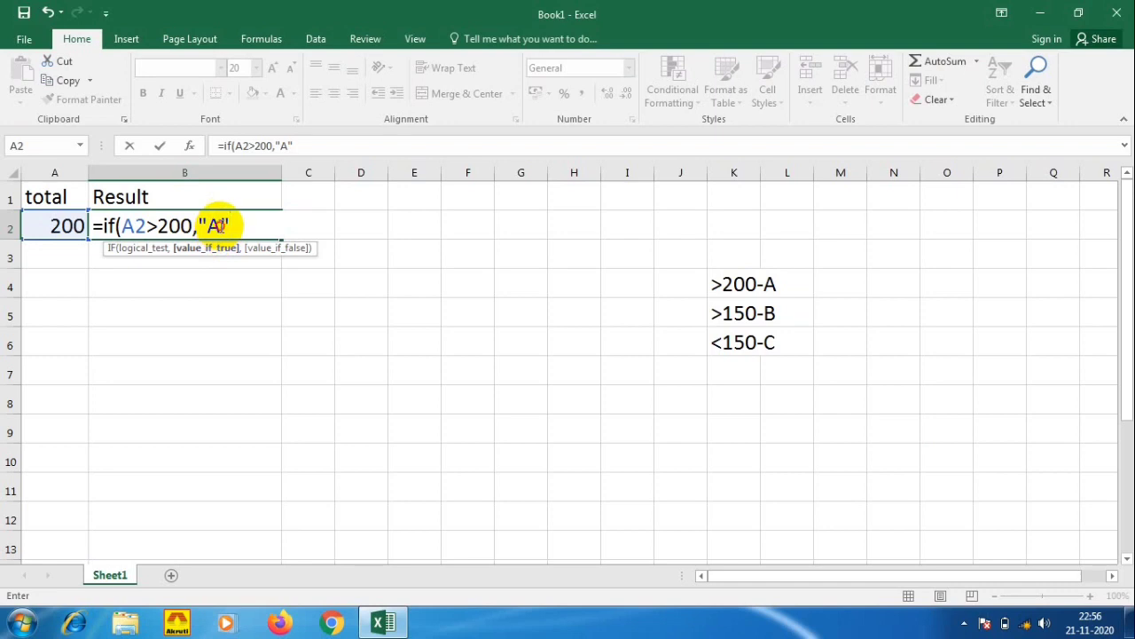
pyautogui.click(219, 226)
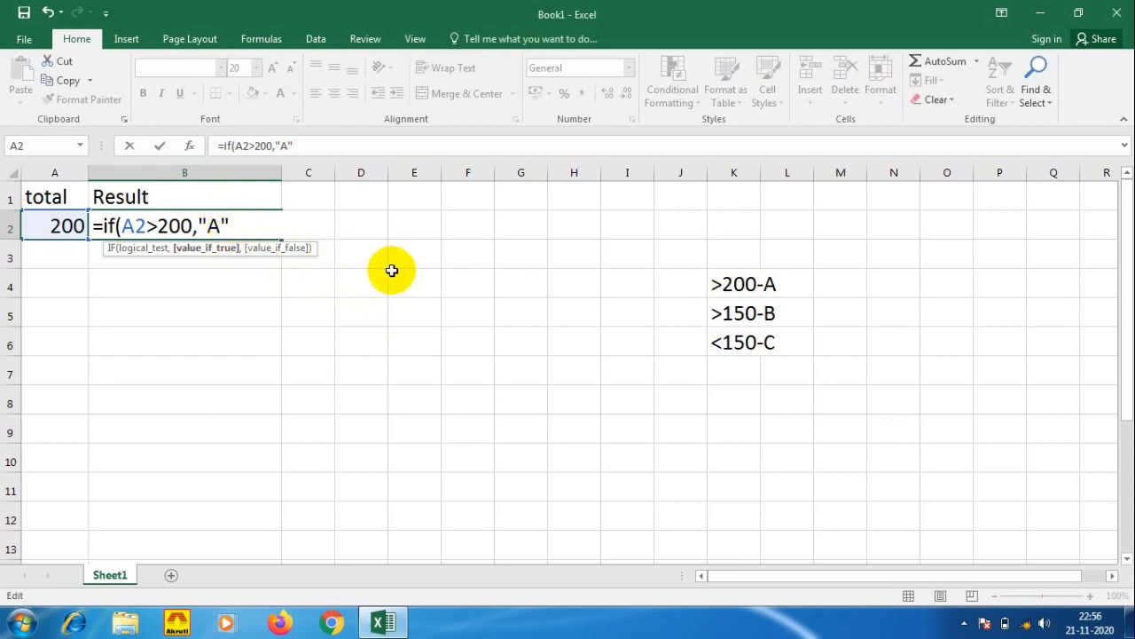
pyautogui.write(',')
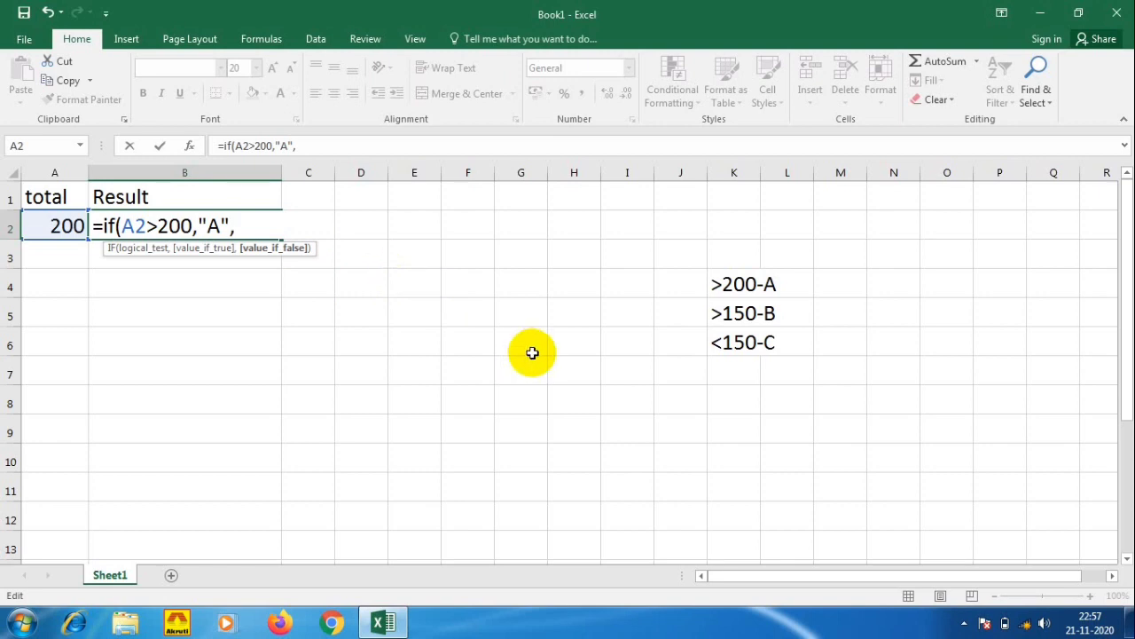
# Step: Complete the IF formula in B2 with a nested IF testing A2>150, returning "B" if true and "C" if false
pyautogui.write('if')
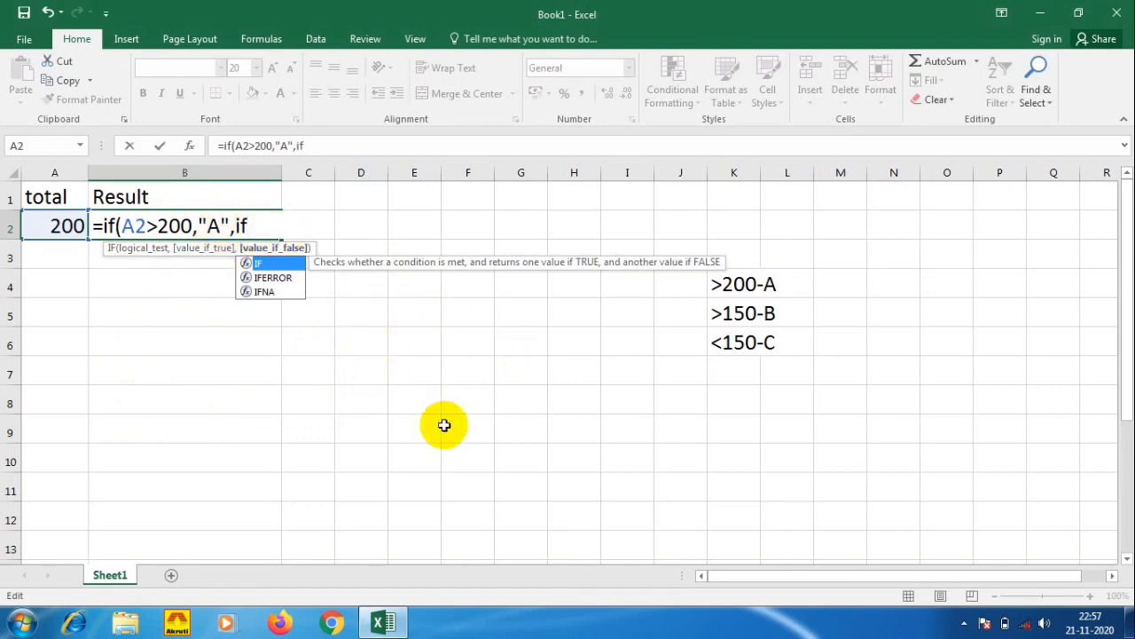
pyautogui.write('(')
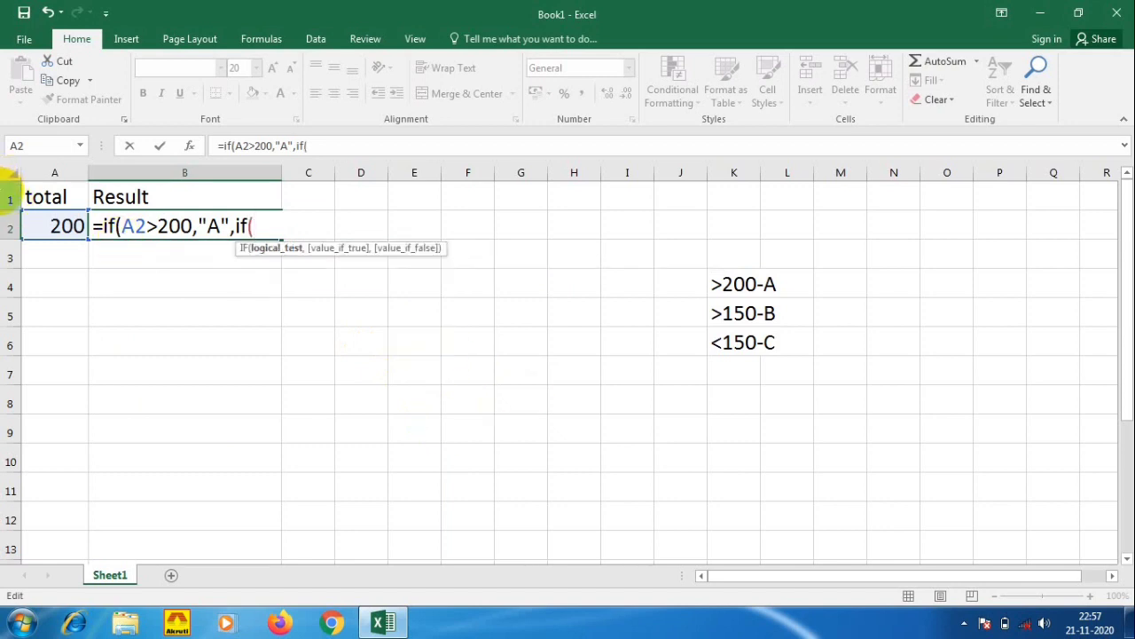
pyautogui.click(52, 221)
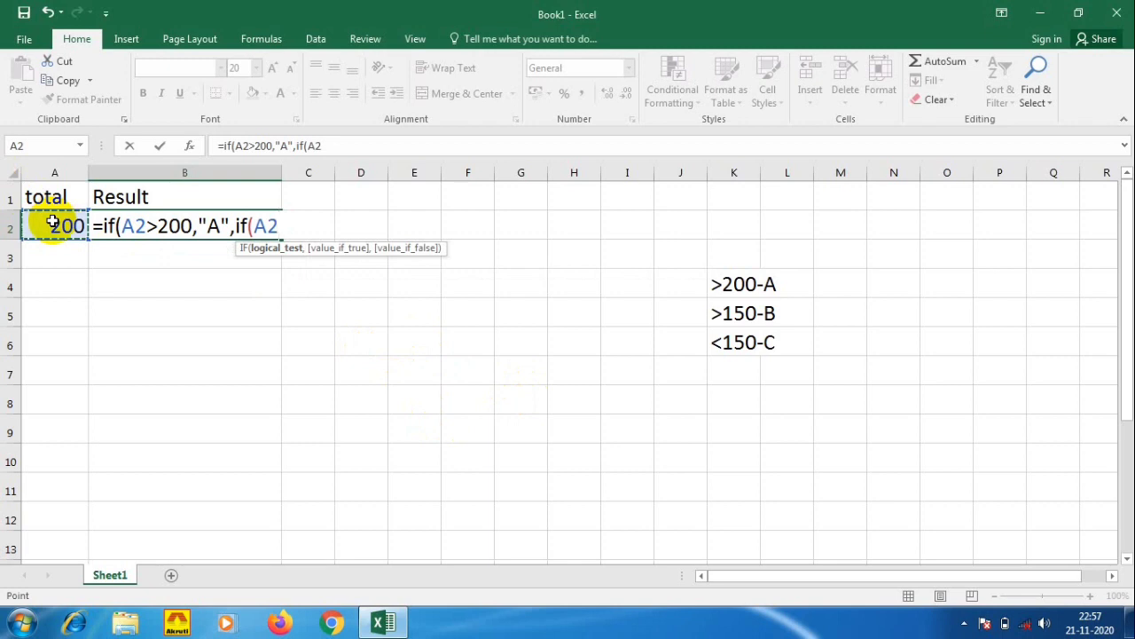
pyautogui.write('>150')
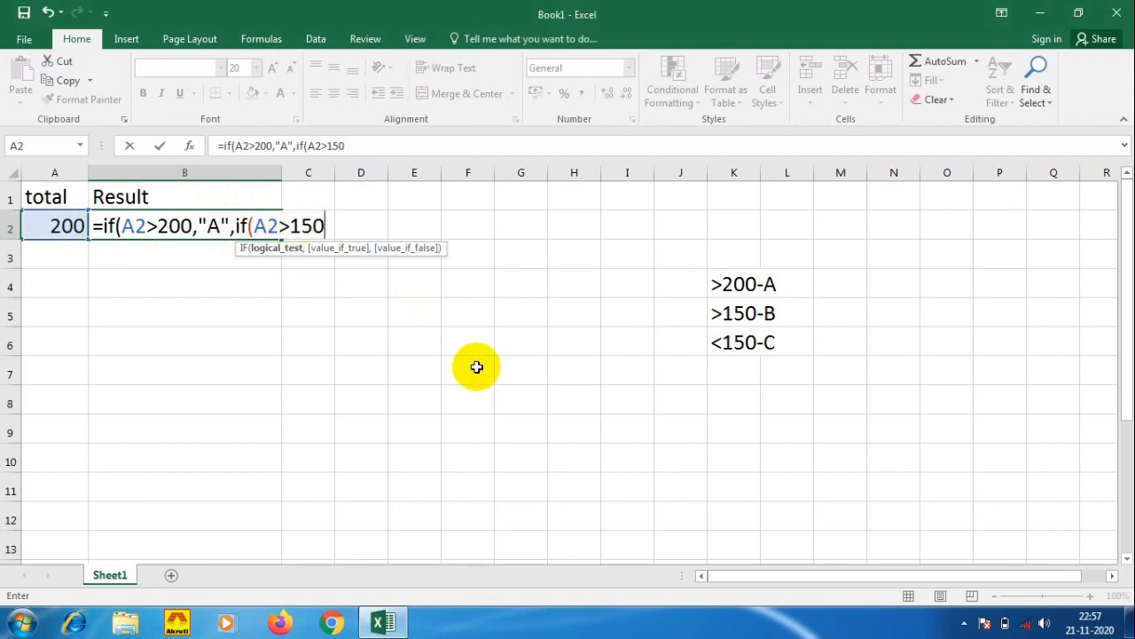
pyautogui.write(',')
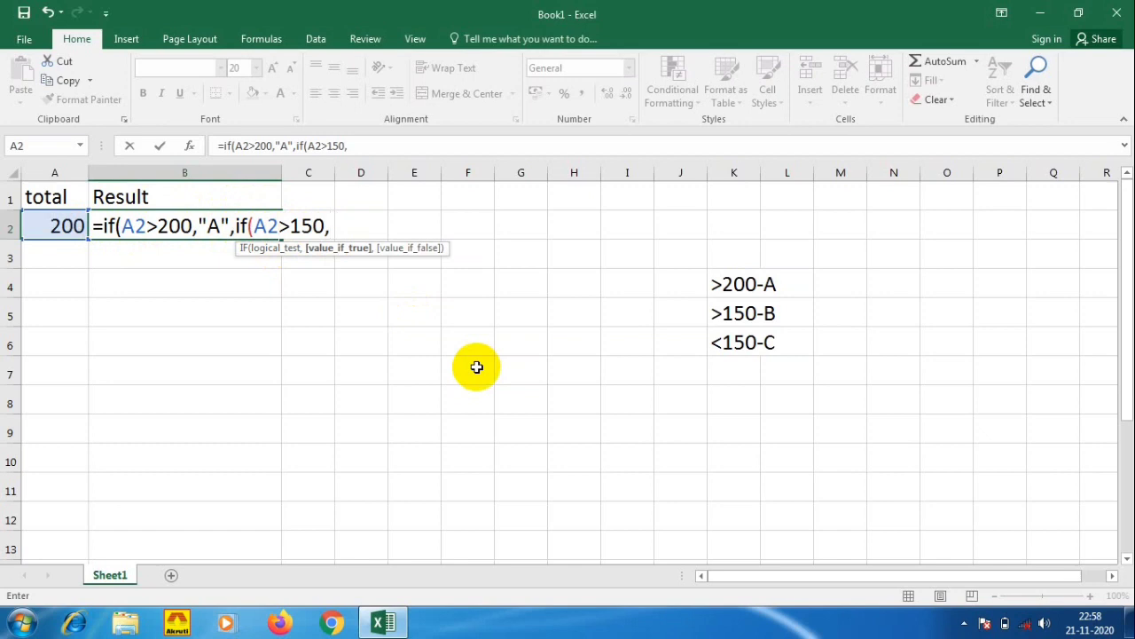
pyautogui.write('"B')
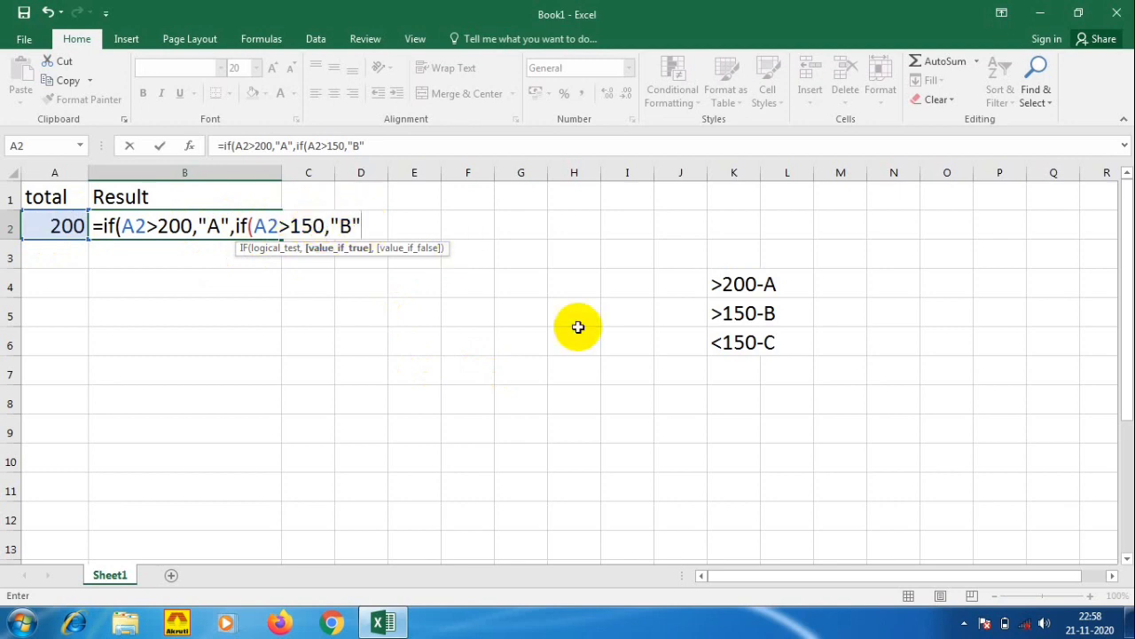
pyautogui.write(',')
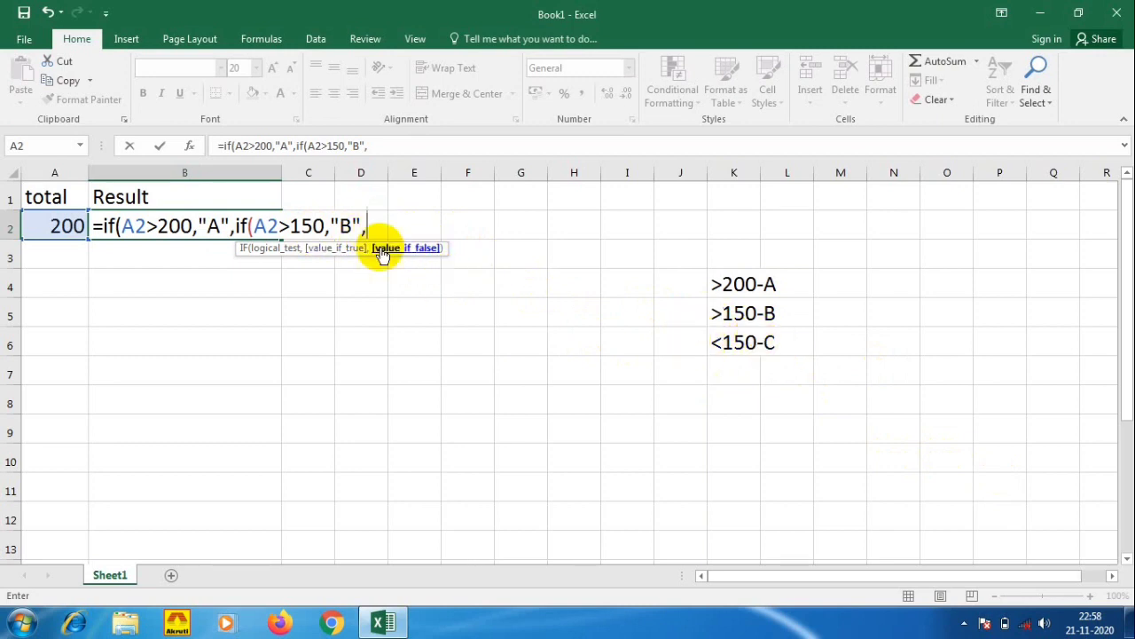
pyautogui.write('"C')
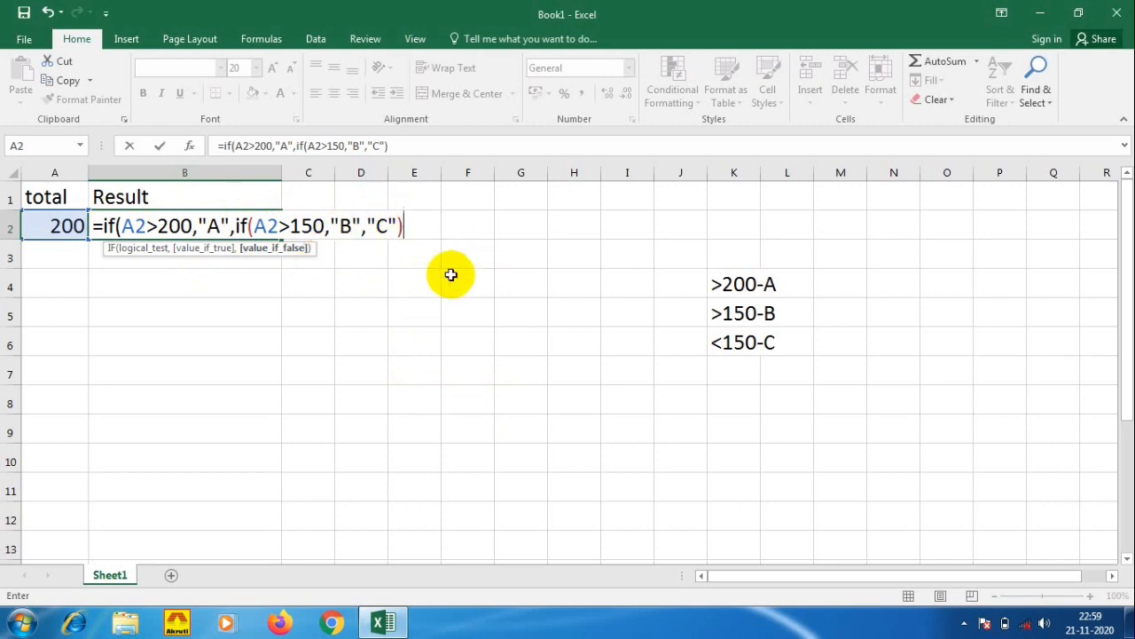
pyautogui.write(')')
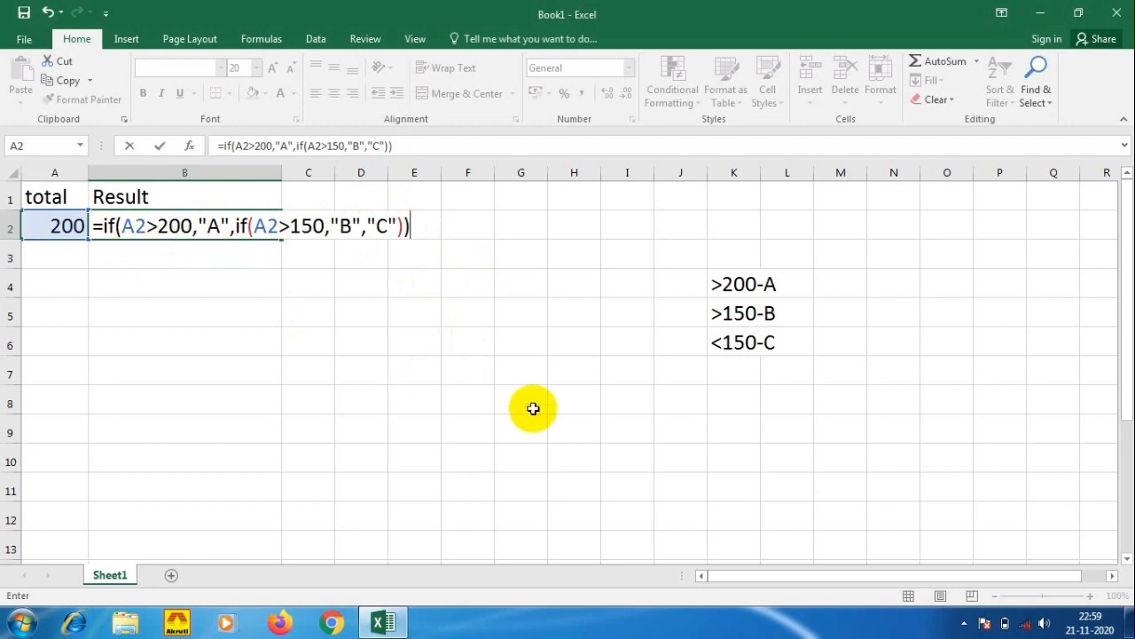
pyautogui.press('Return')
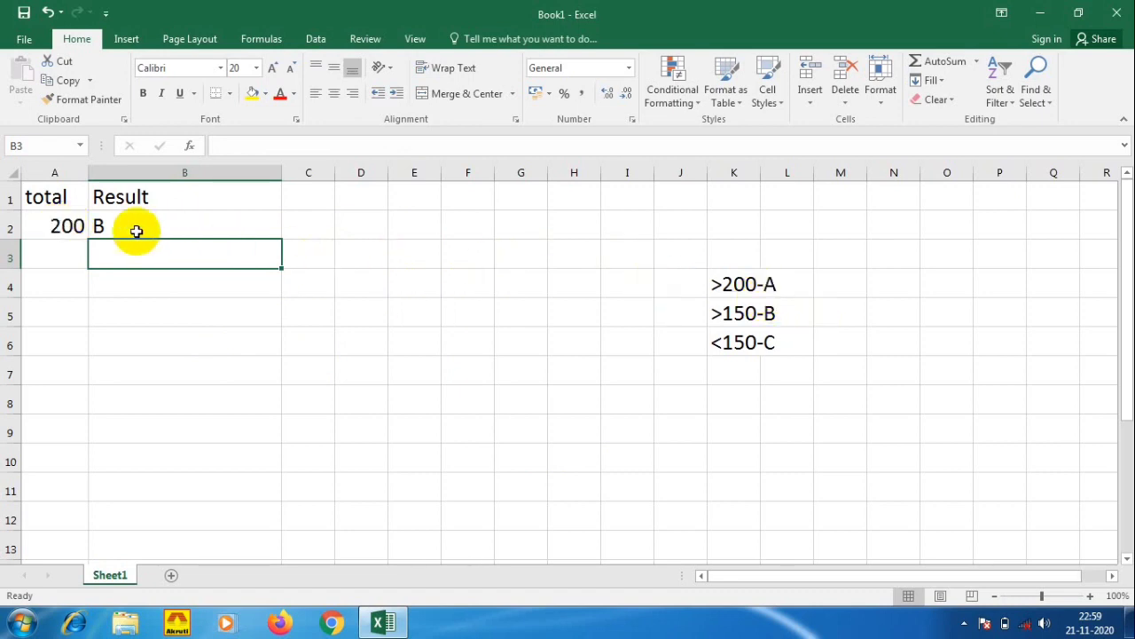
# Step: Set the total in A2 to 270 to test the A grade
pyautogui.click(55, 223)
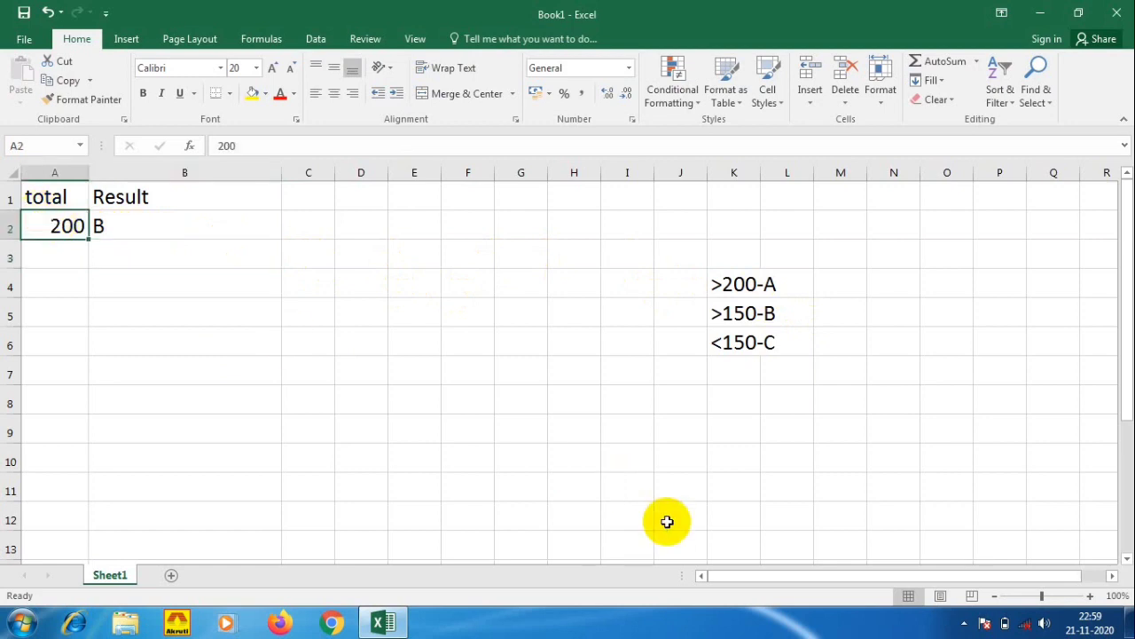
pyautogui.write('270')
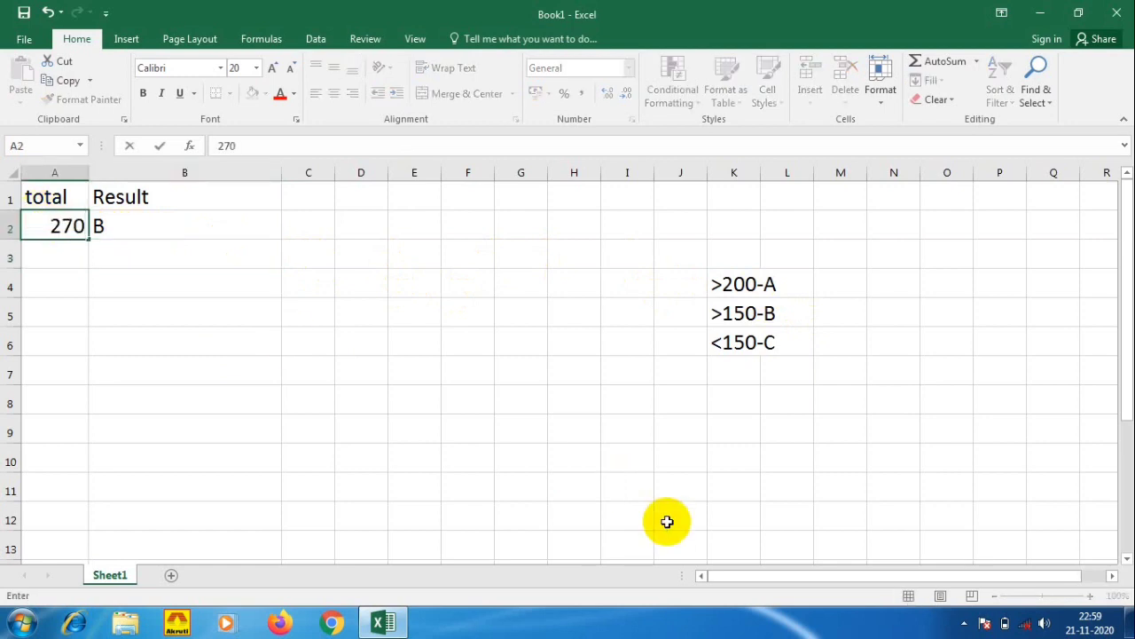
pyautogui.press('Return')
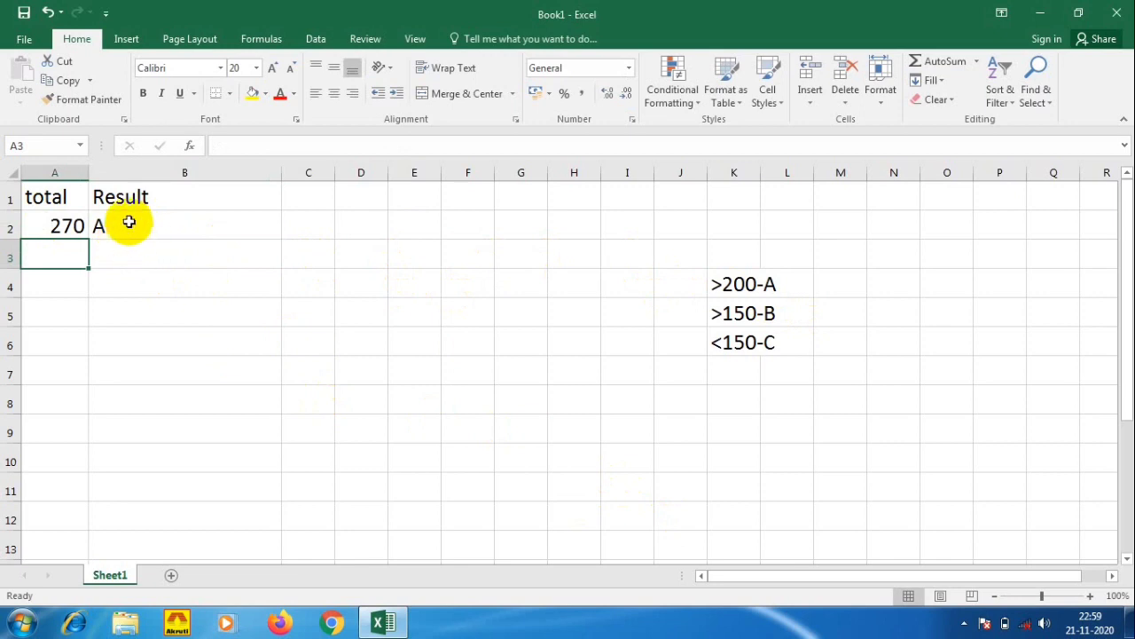
# Step: Change the total in A2 to 150 to test the formula at the lower grade limit
pyautogui.click(66, 225)
pyautogui.write('1')
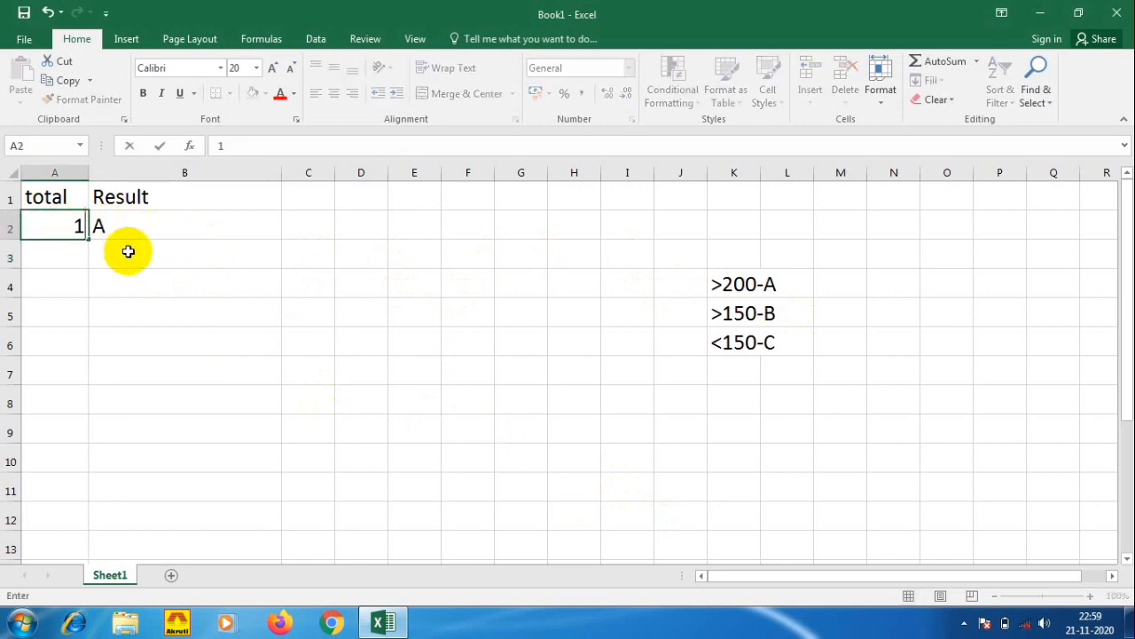
pyautogui.write('50')
pyautogui.press('Return')
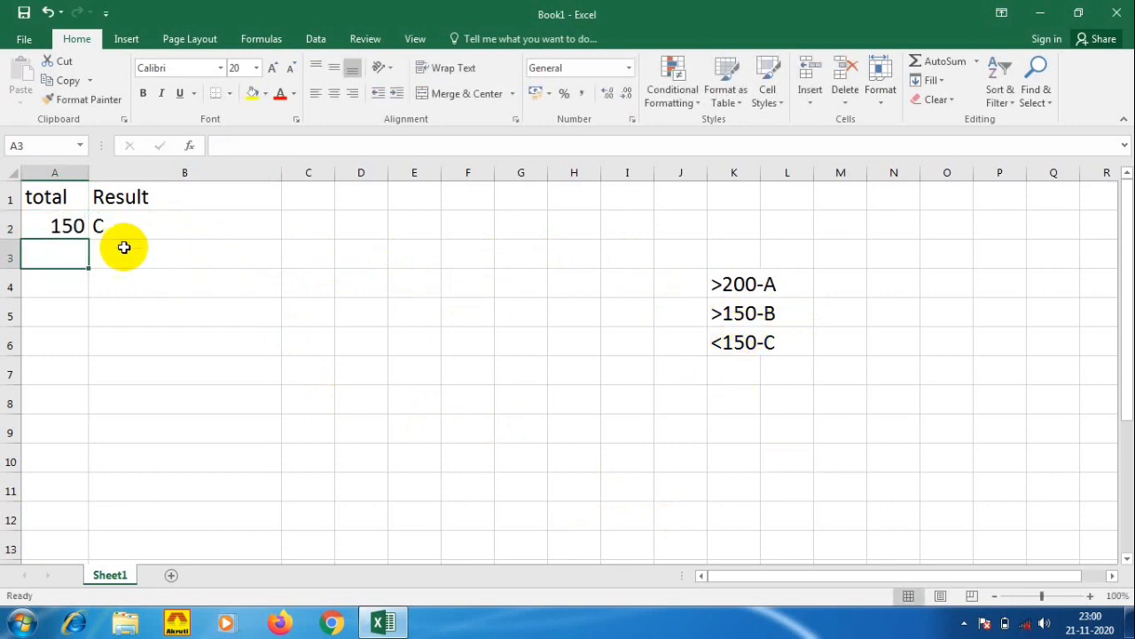
# Step: Set the total in A2 to 151 to test the B grade
pyautogui.click(55, 223)
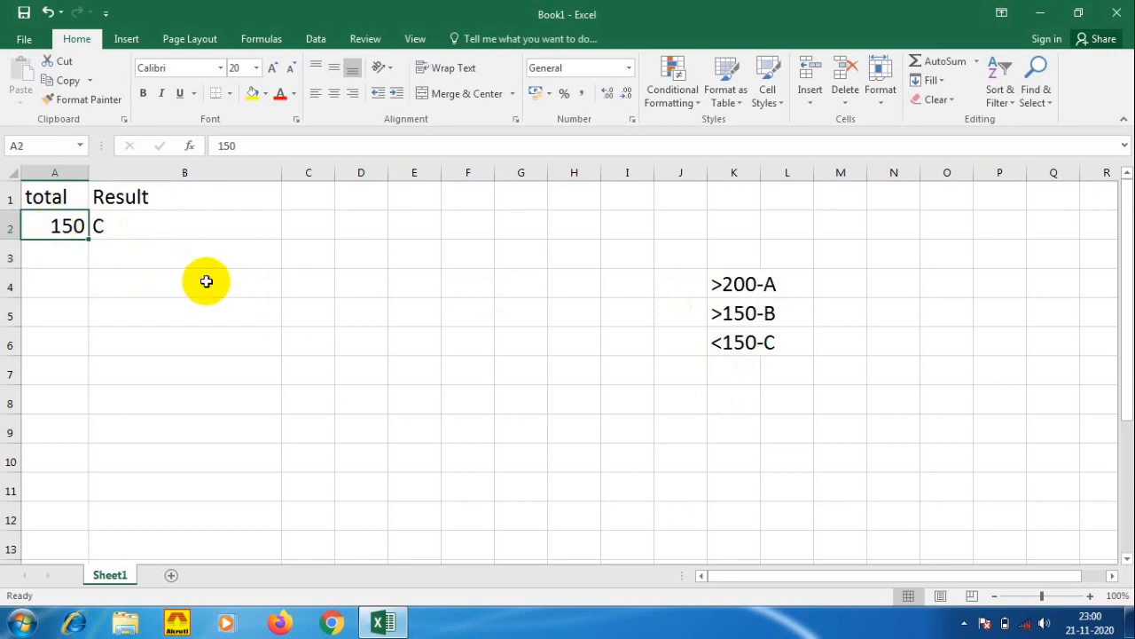
pyautogui.write('151')
pyautogui.press('Return')
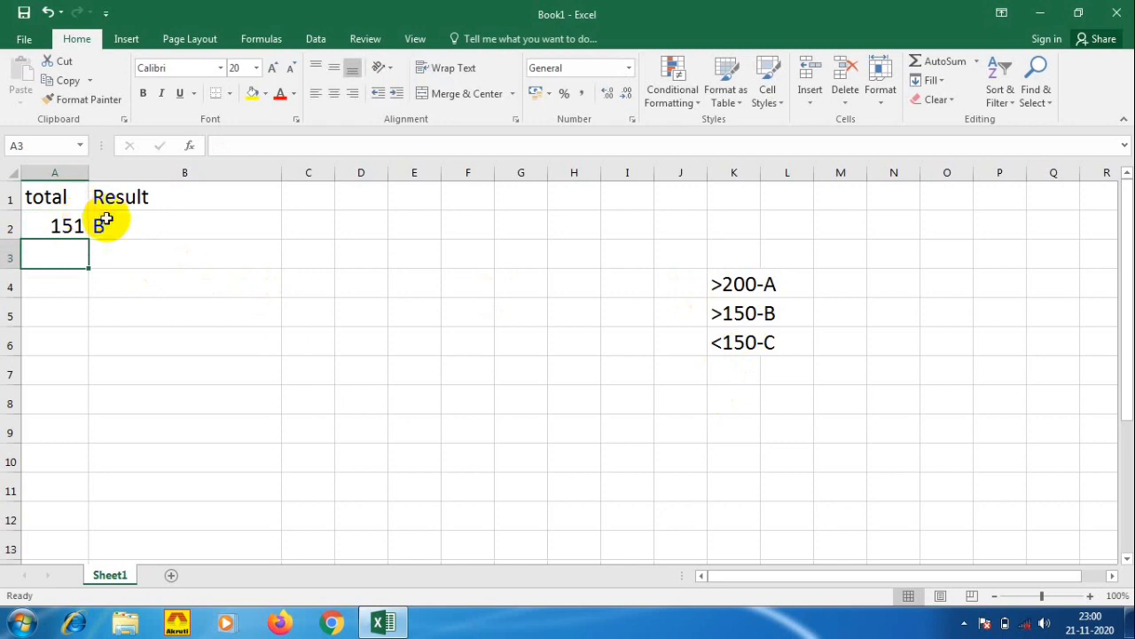
# Step: Review the total in A2 and the nested IF formula in B2
pyautogui.click(52, 224)
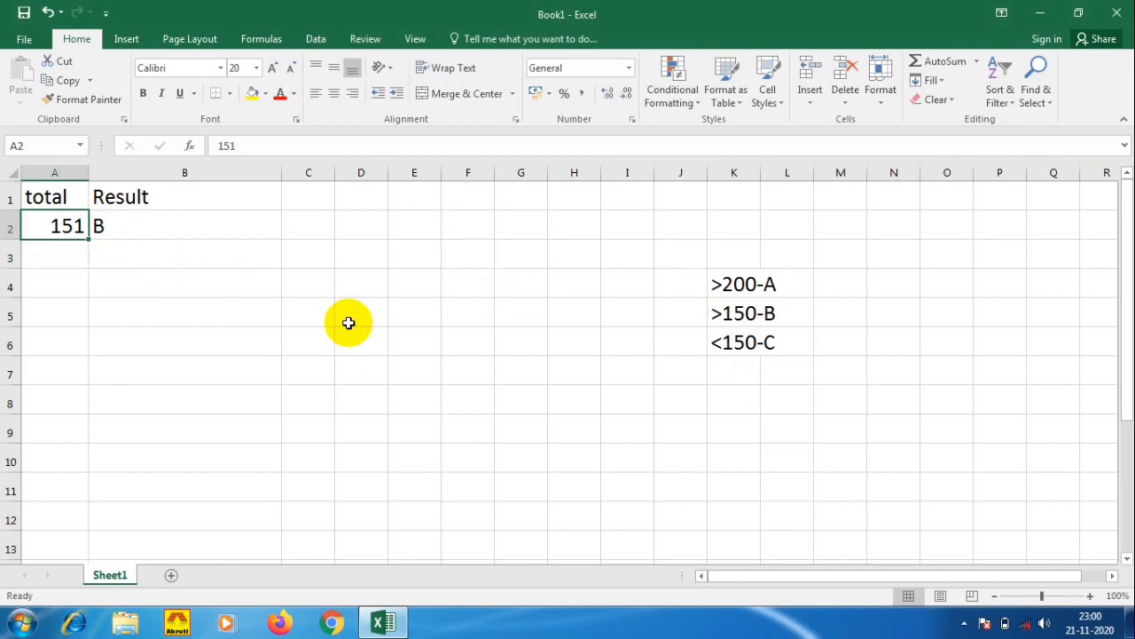
pyautogui.click(182, 227)
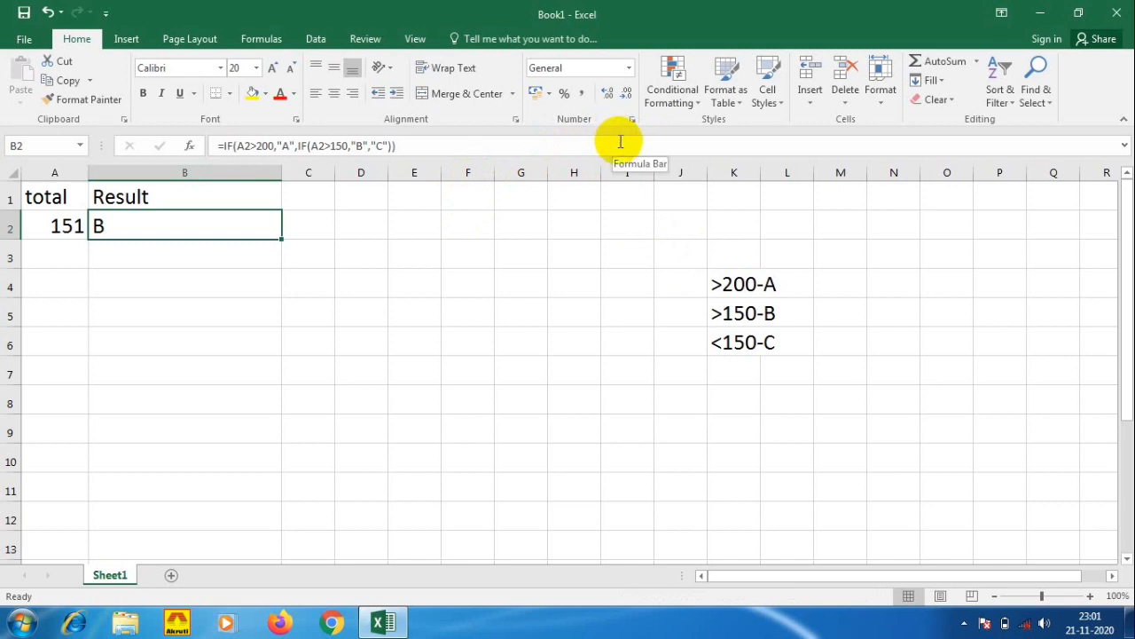
pyautogui.click(232, 337)
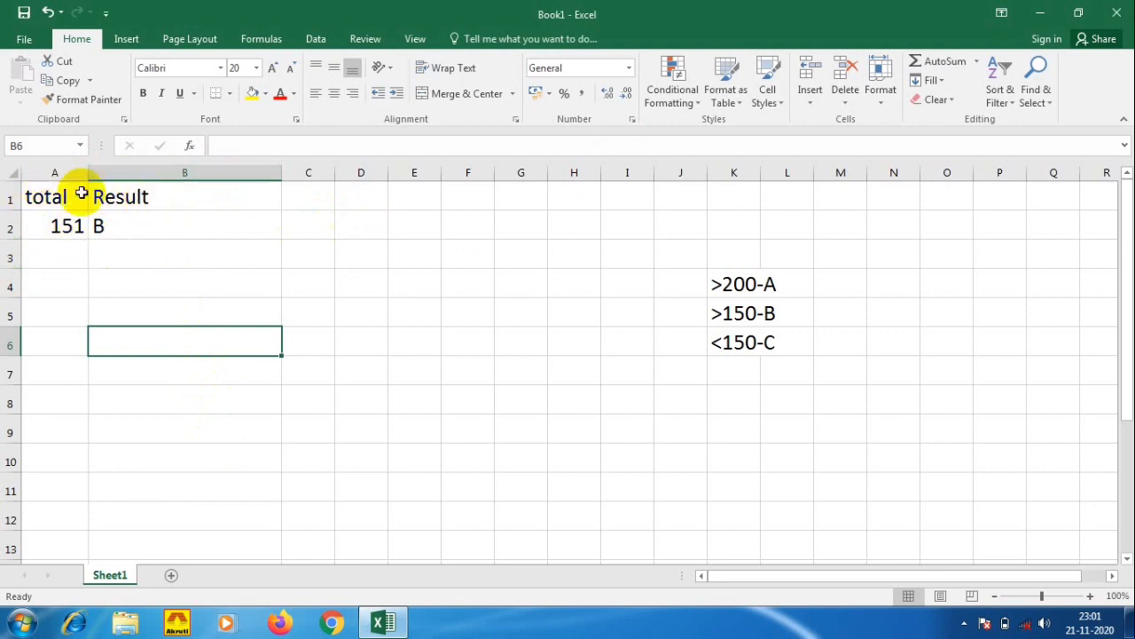
pyautogui.click(133, 201)
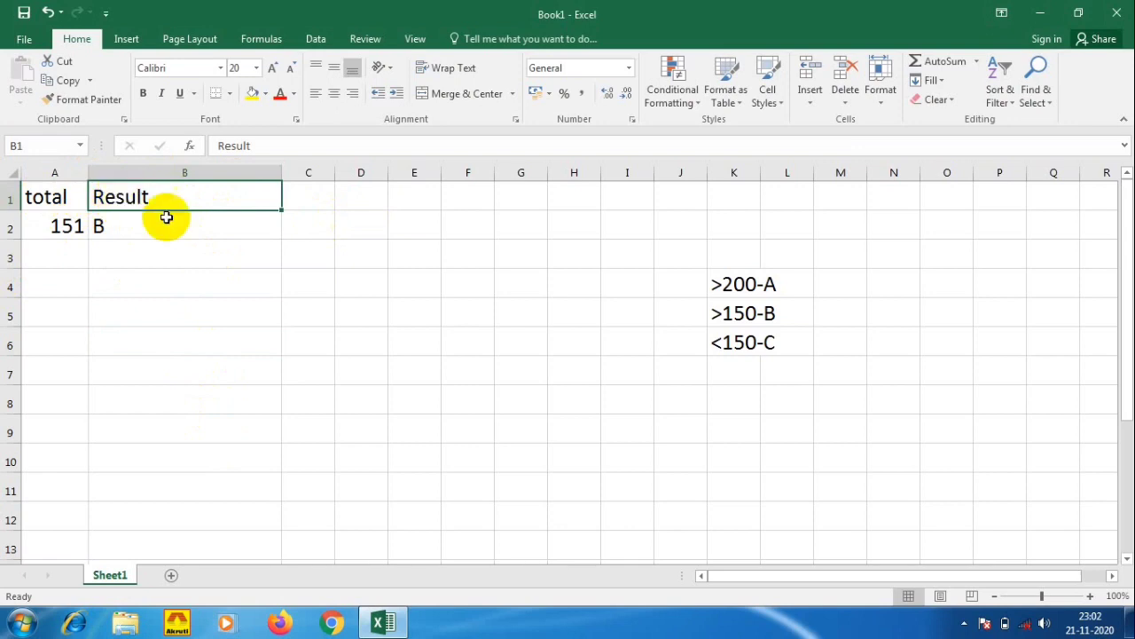
pyautogui.click(188, 243)
pyautogui.click(278, 228)
pyautogui.click(221, 223)
pyautogui.click(292, 217)
pyautogui.click(348, 225)
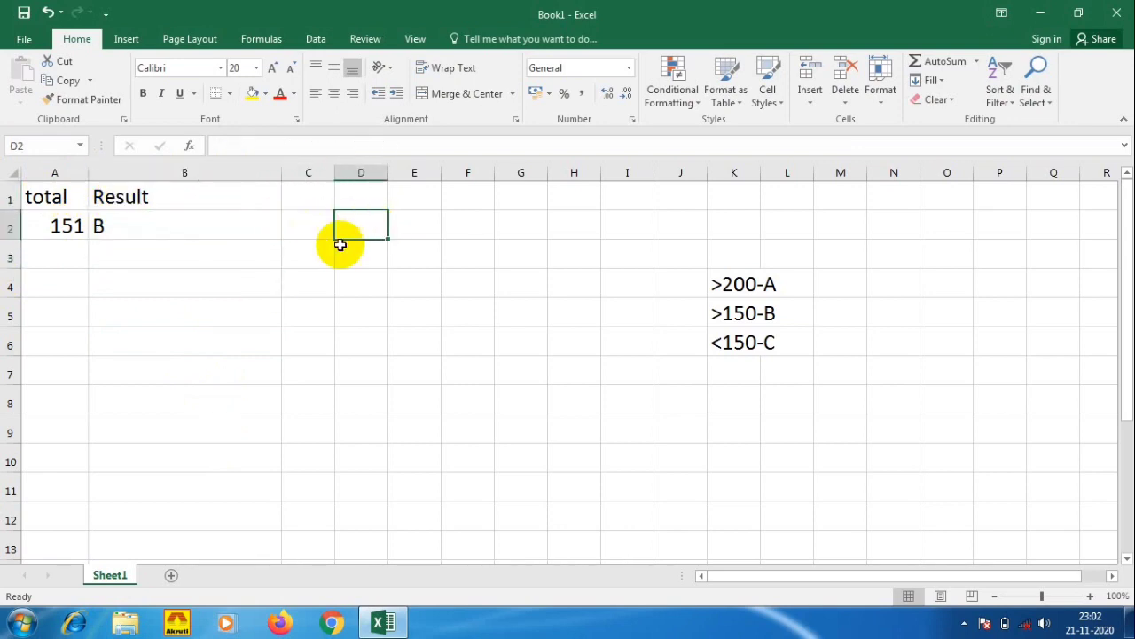
pyautogui.click(302, 255)
pyautogui.click(285, 228)
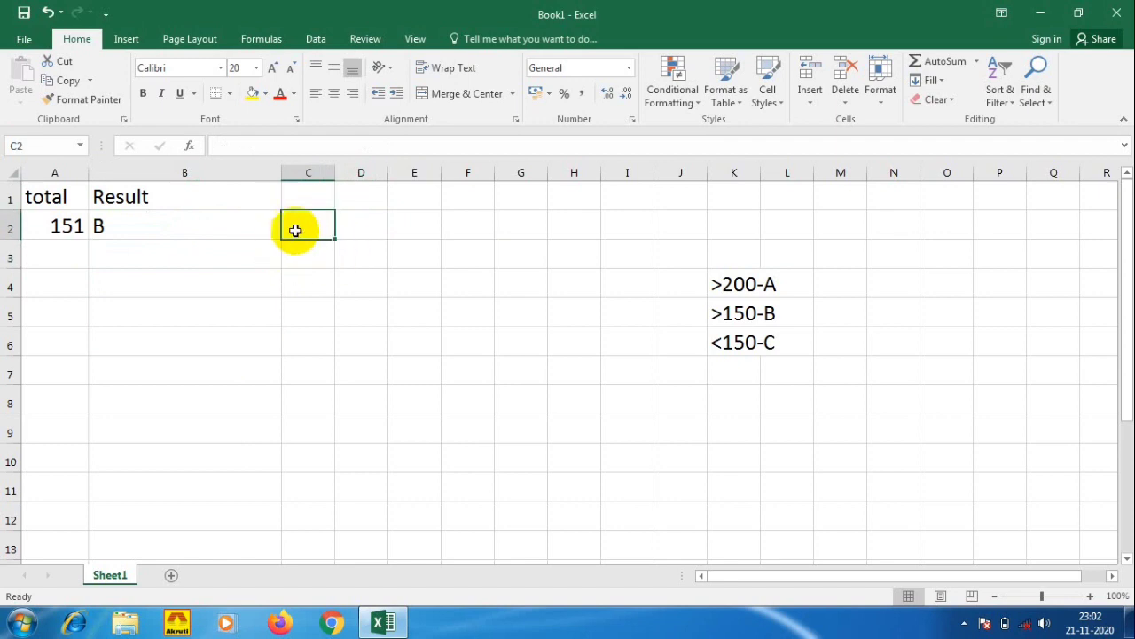
pyautogui.click(292, 245)
pyautogui.click(297, 233)
pyautogui.click(311, 254)
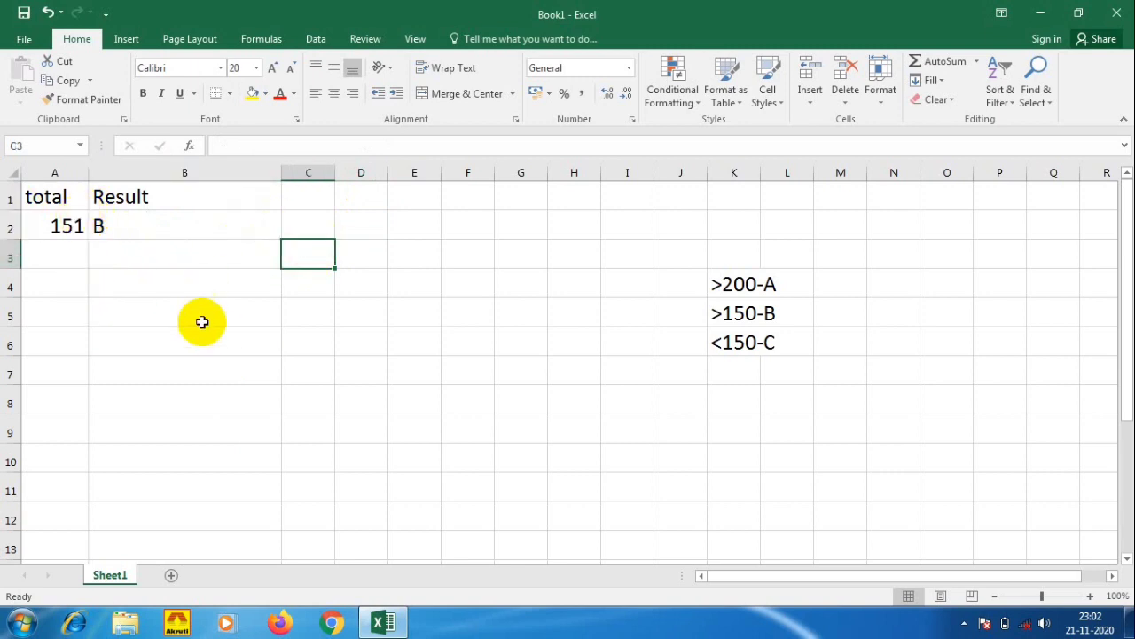
pyautogui.click(192, 222)
pyautogui.click(310, 223)
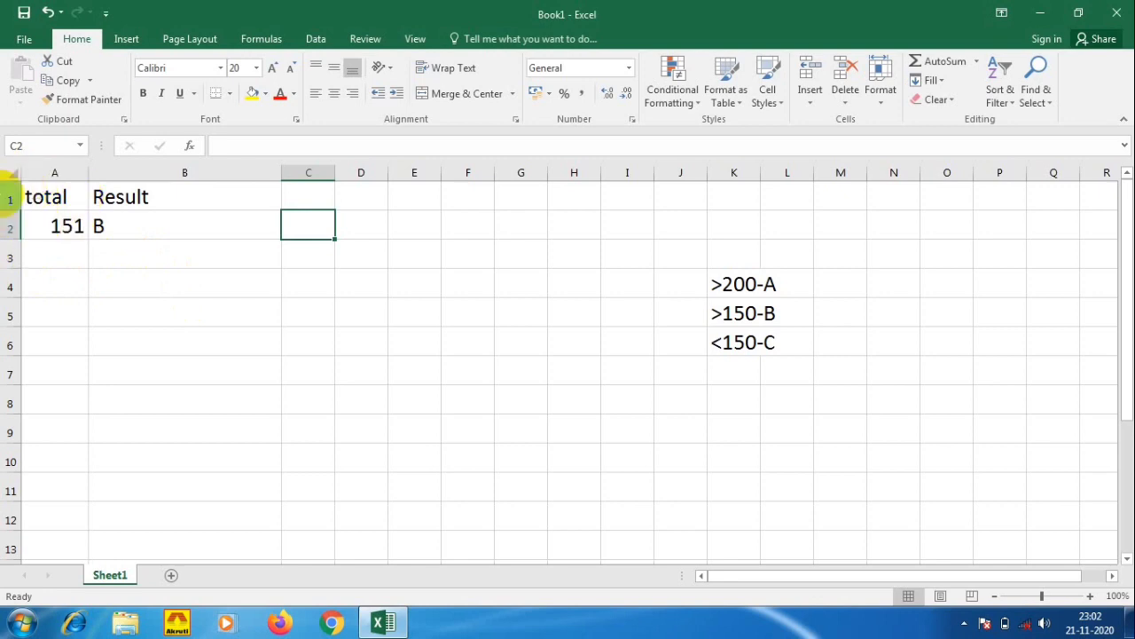
pyautogui.click(50, 256)
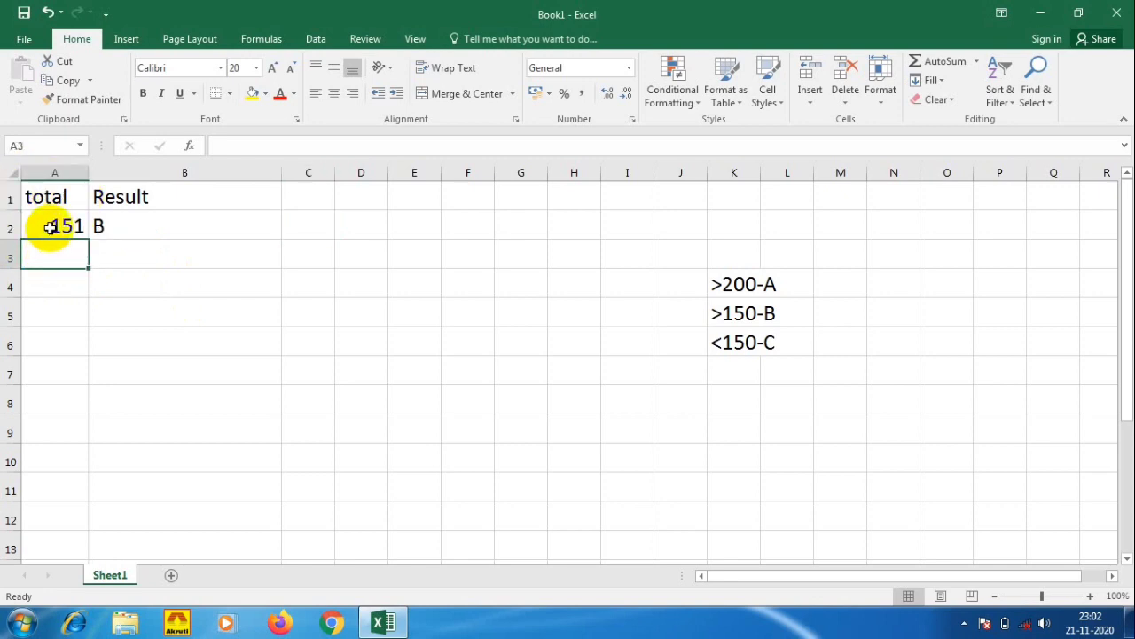
pyautogui.click(52, 257)
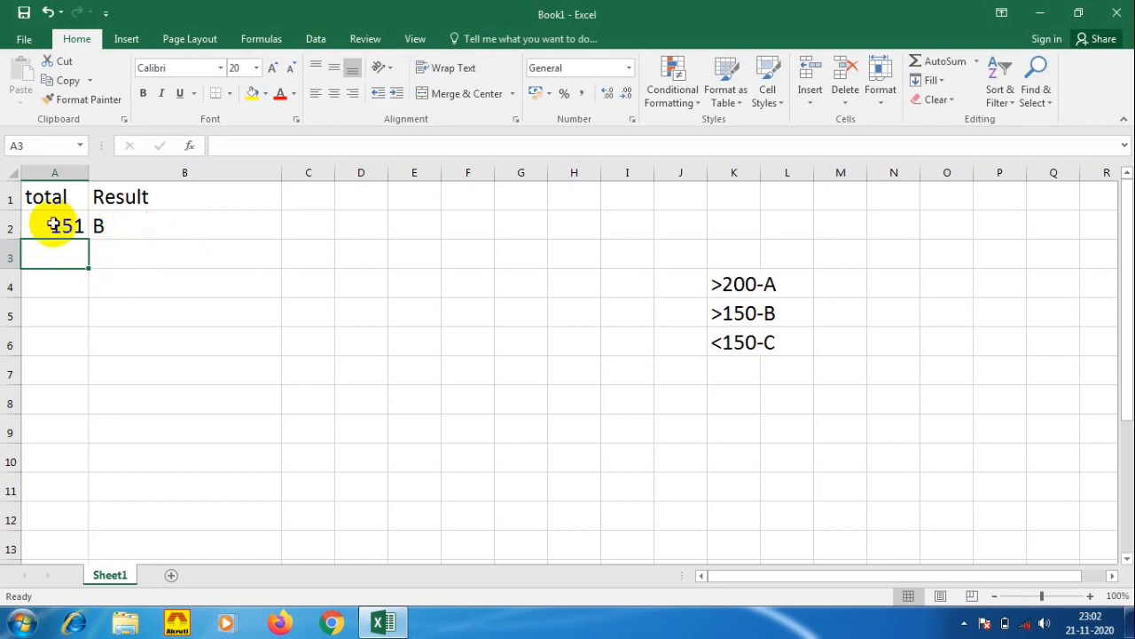
pyautogui.click(139, 252)
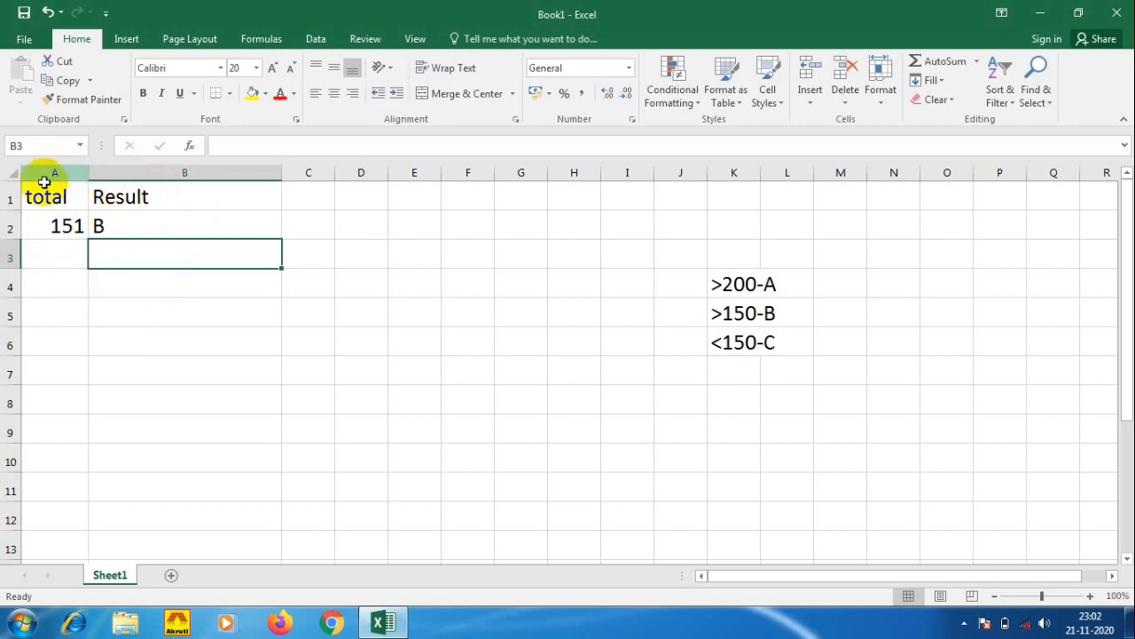
# Step: Insert a new sheet column between the total and Result columns
pyautogui.click(159, 290)
pyautogui.click(162, 261)
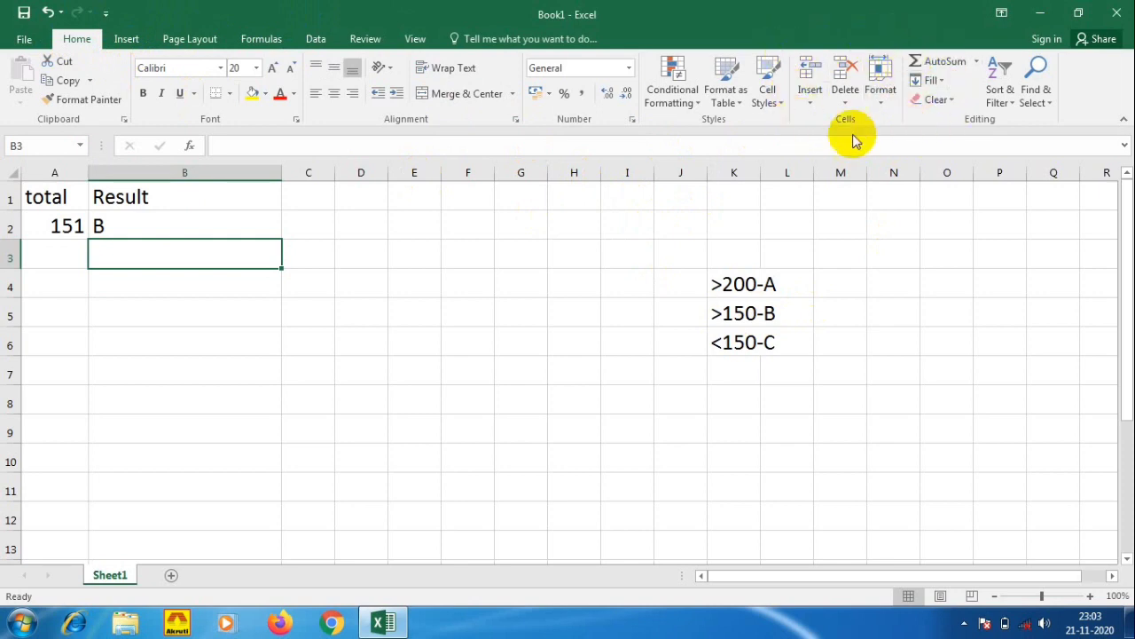
pyautogui.click(809, 78)
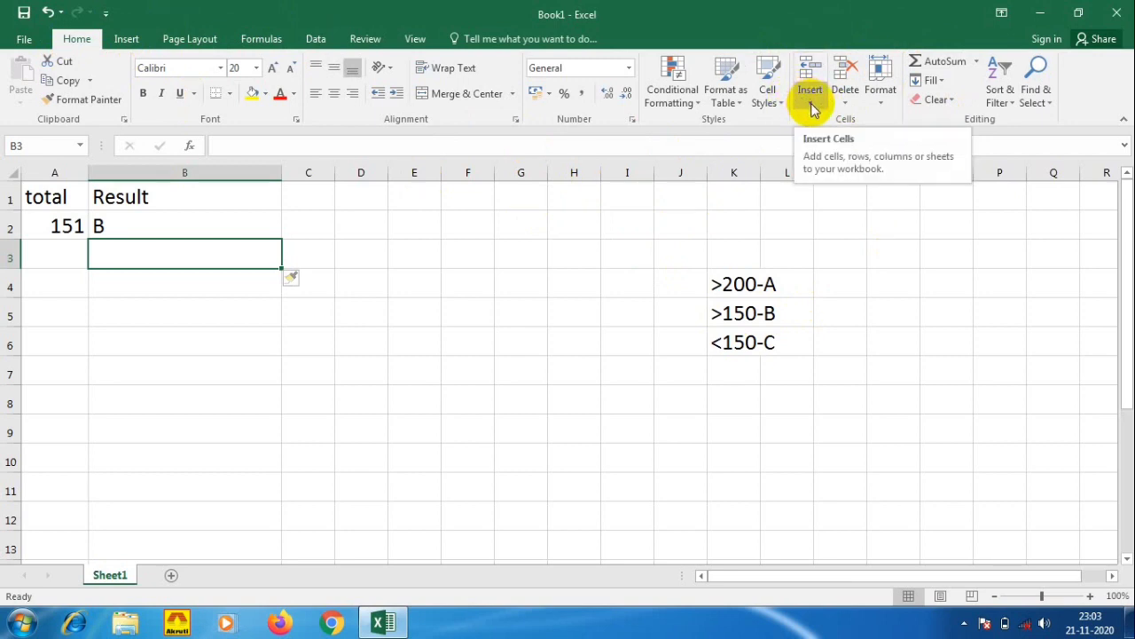
pyautogui.click(812, 103)
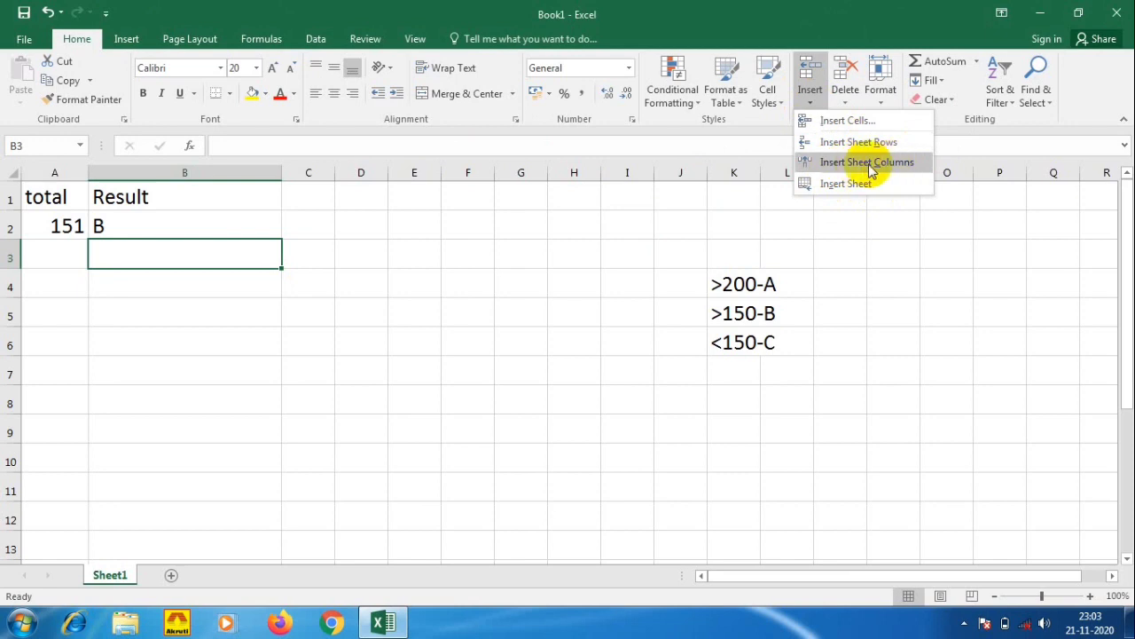
pyautogui.click(869, 163)
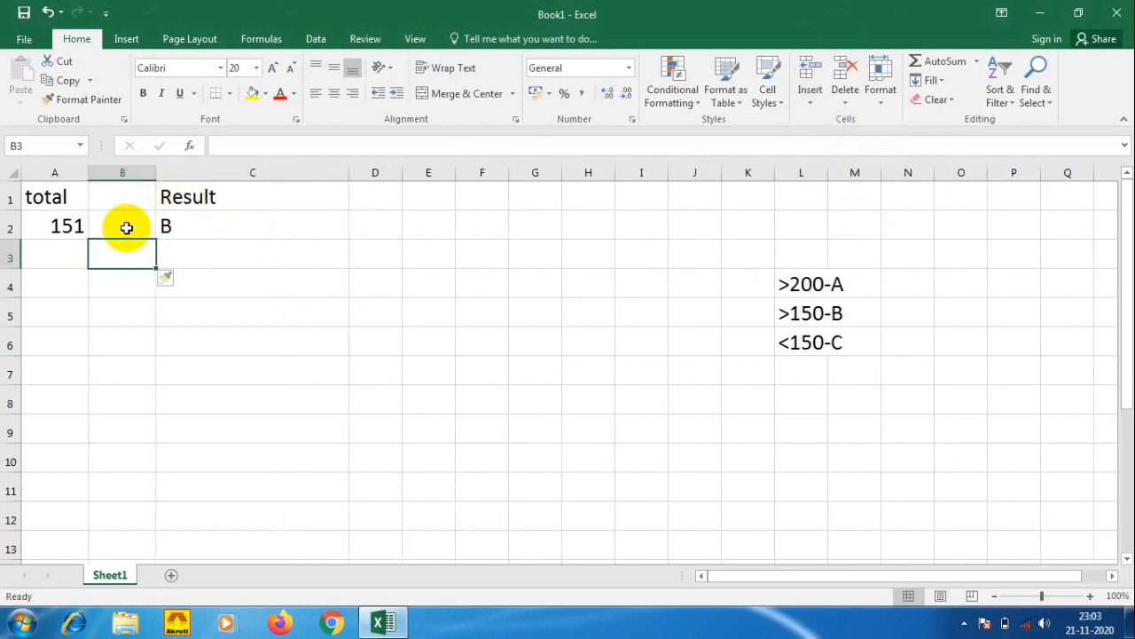
# Step: Insert a new sheet column before the total column
pyautogui.click(196, 251)
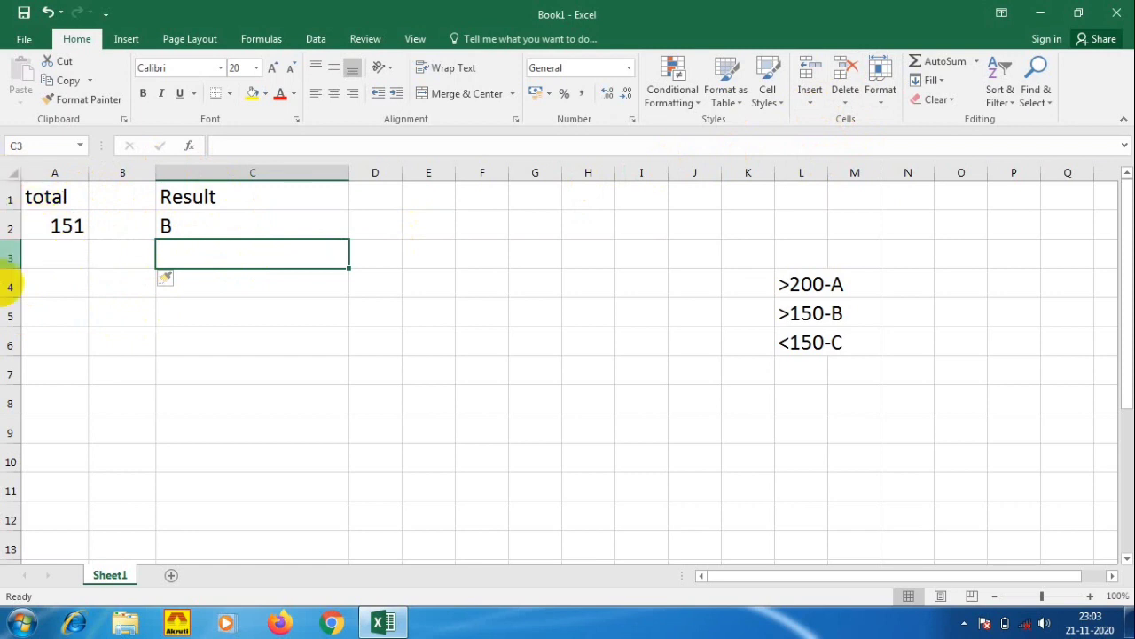
pyautogui.click(45, 256)
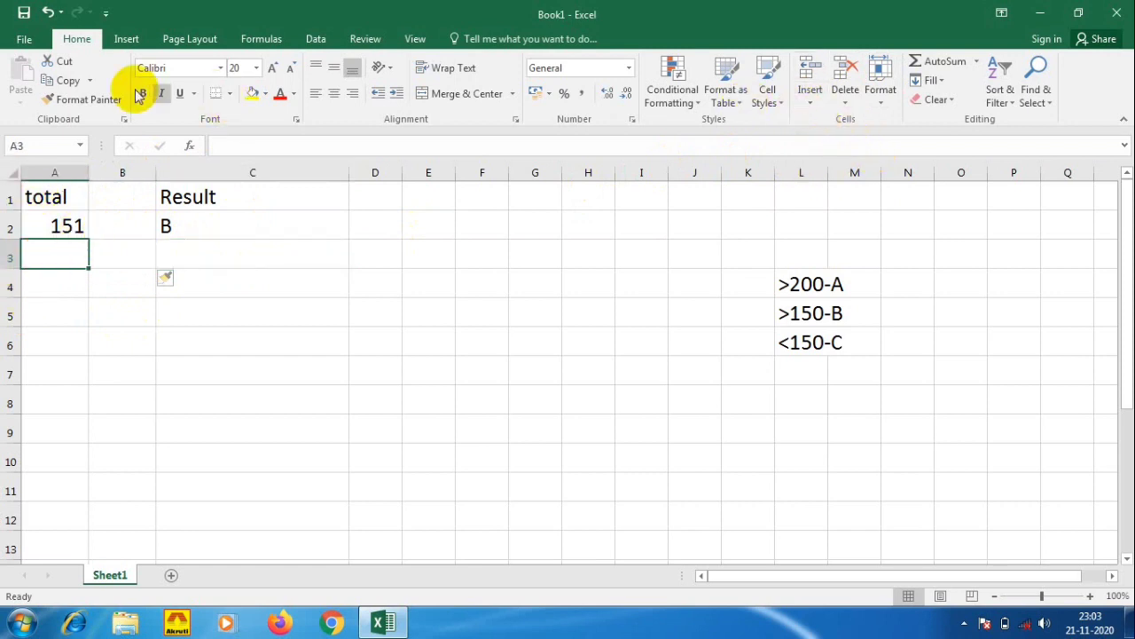
pyautogui.click(807, 105)
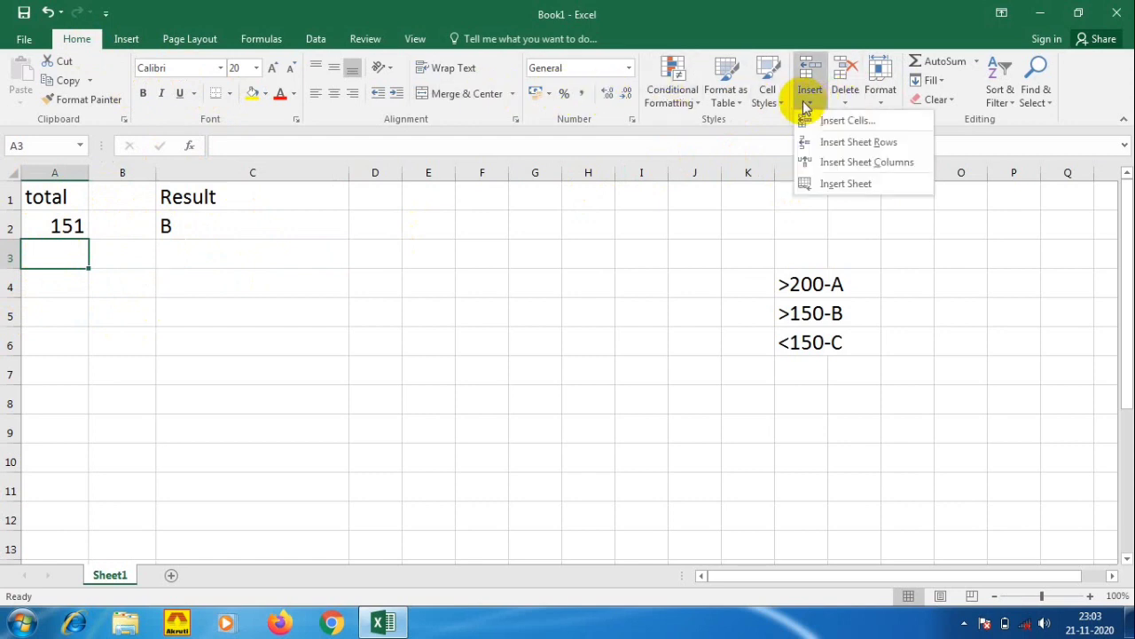
pyautogui.click(868, 163)
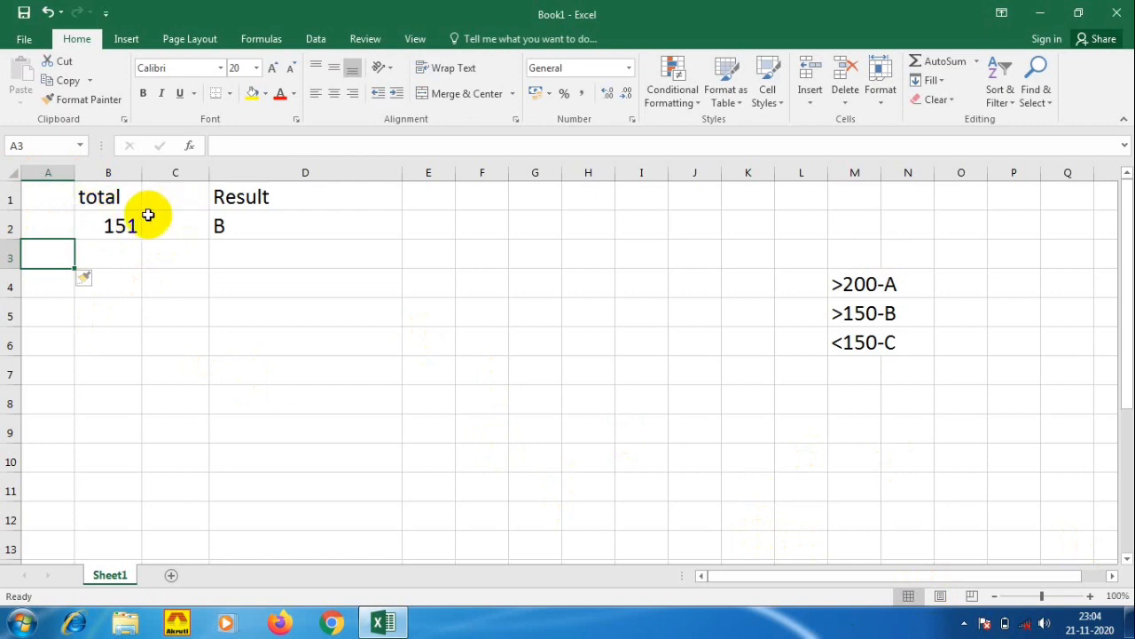
# Step: Insert a new sheet row between the headers and the row holding the total and its grade
pyautogui.click(104, 198)
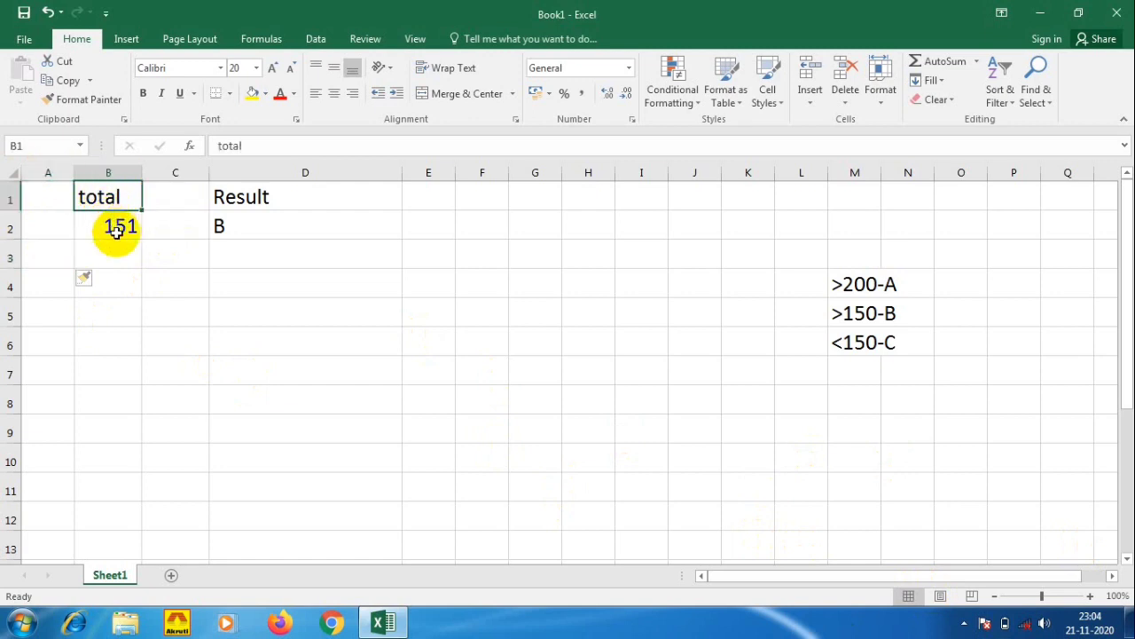
pyautogui.click(117, 231)
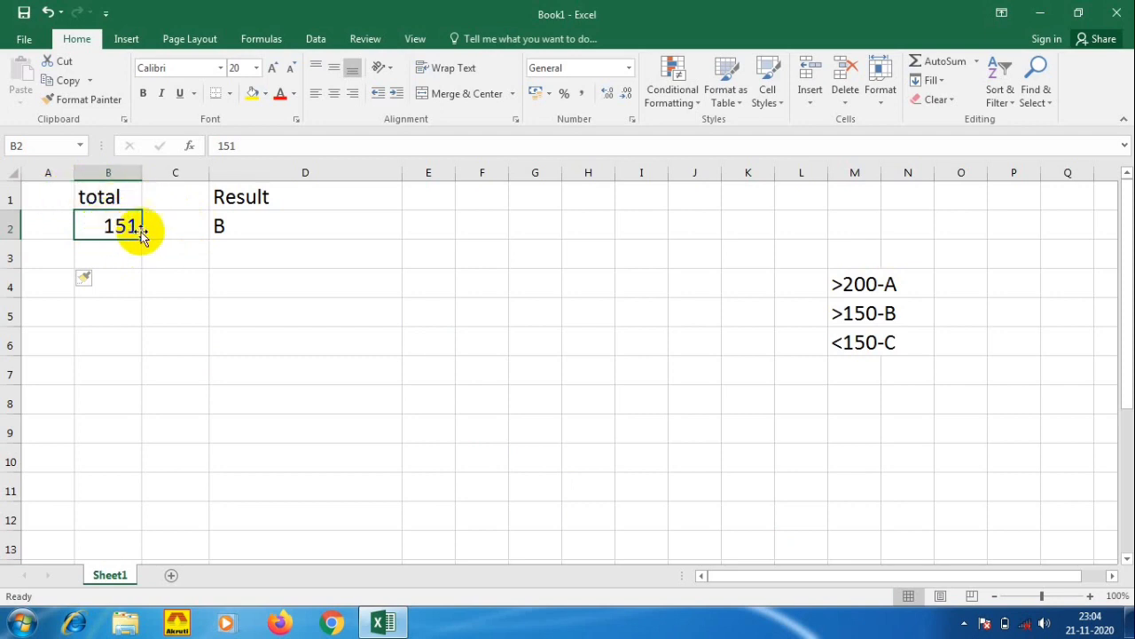
pyautogui.click(810, 105)
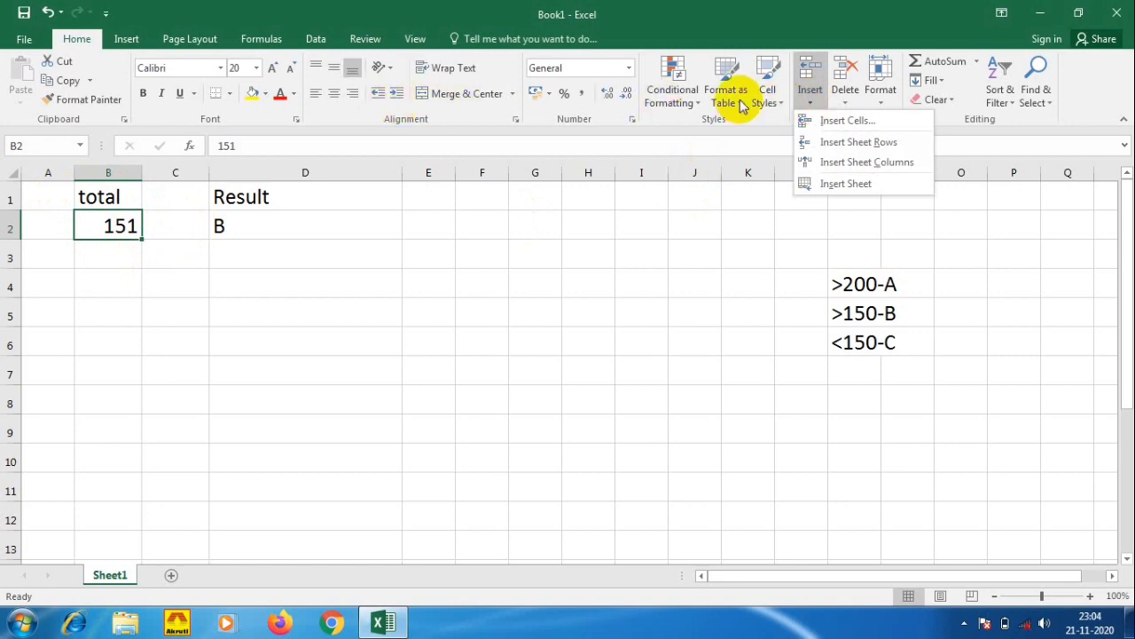
pyautogui.click(866, 143)
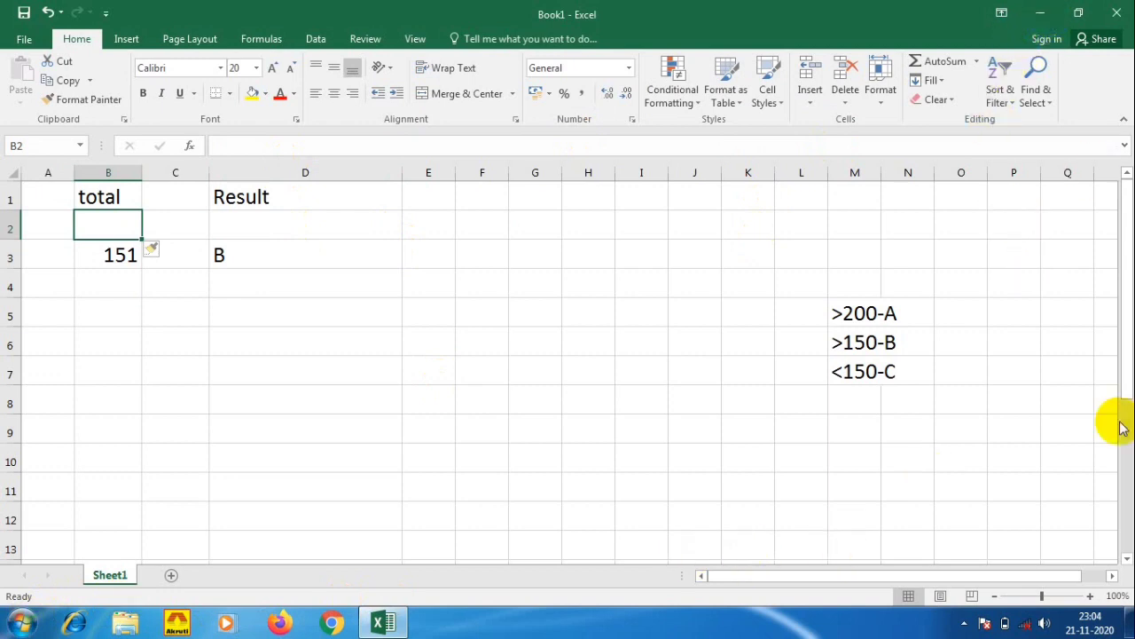
pyautogui.click(971, 623)
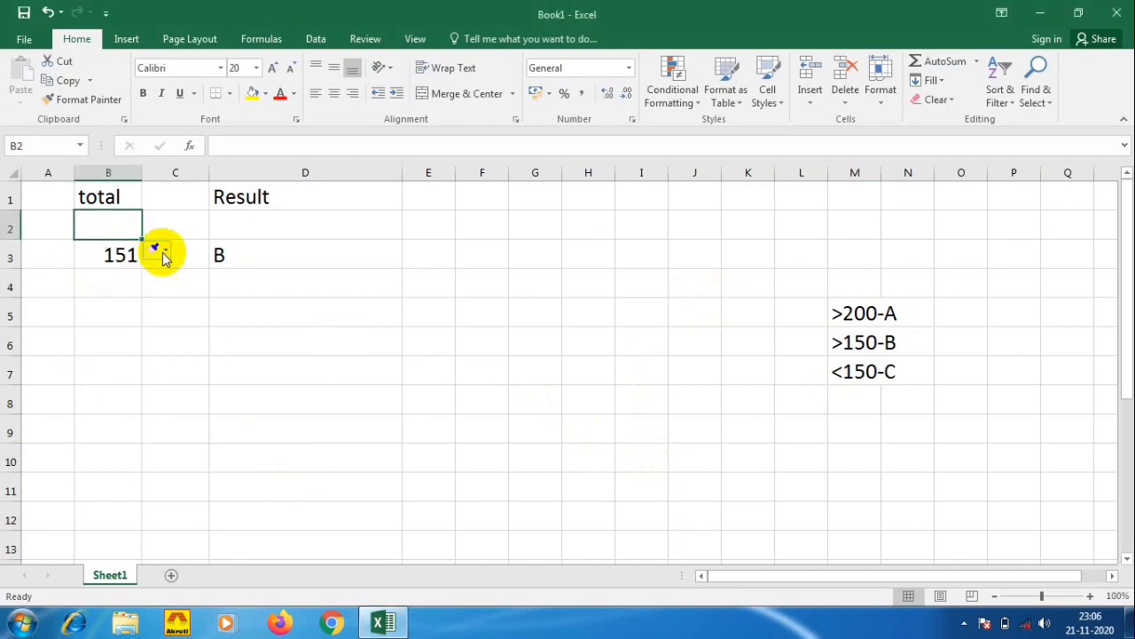
# Step: Examine the cells of row 3, comparing the total in B3 with the grade in D3
pyautogui.click(156, 250)
pyautogui.click(109, 255)
pyautogui.click(197, 254)
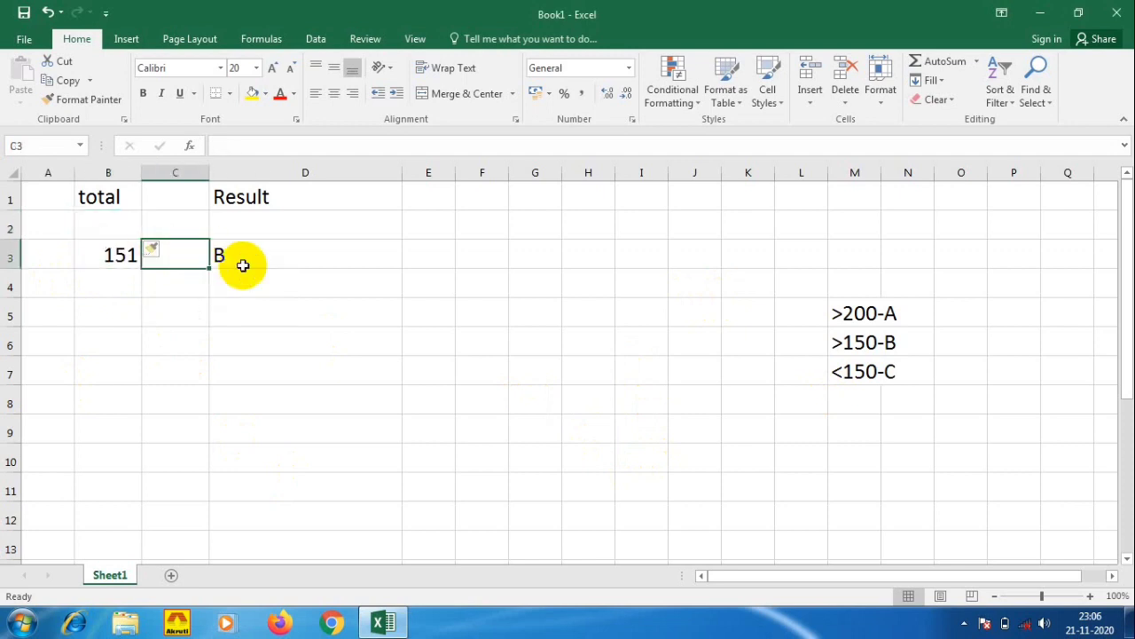
pyautogui.click(266, 256)
pyautogui.click(112, 255)
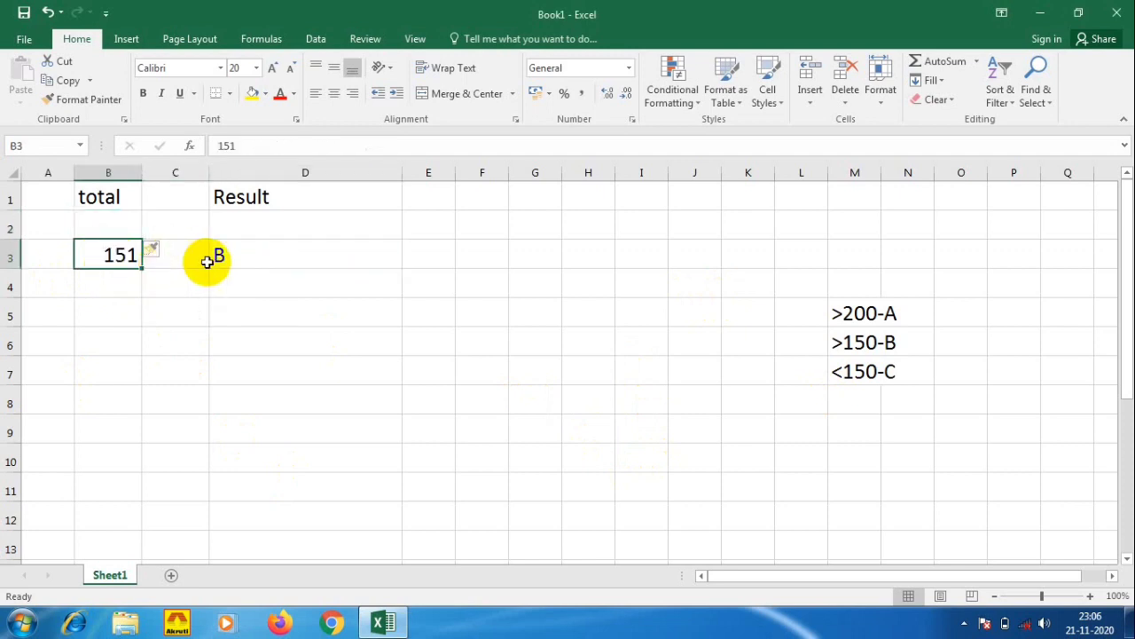
pyautogui.click(244, 260)
pyautogui.click(86, 255)
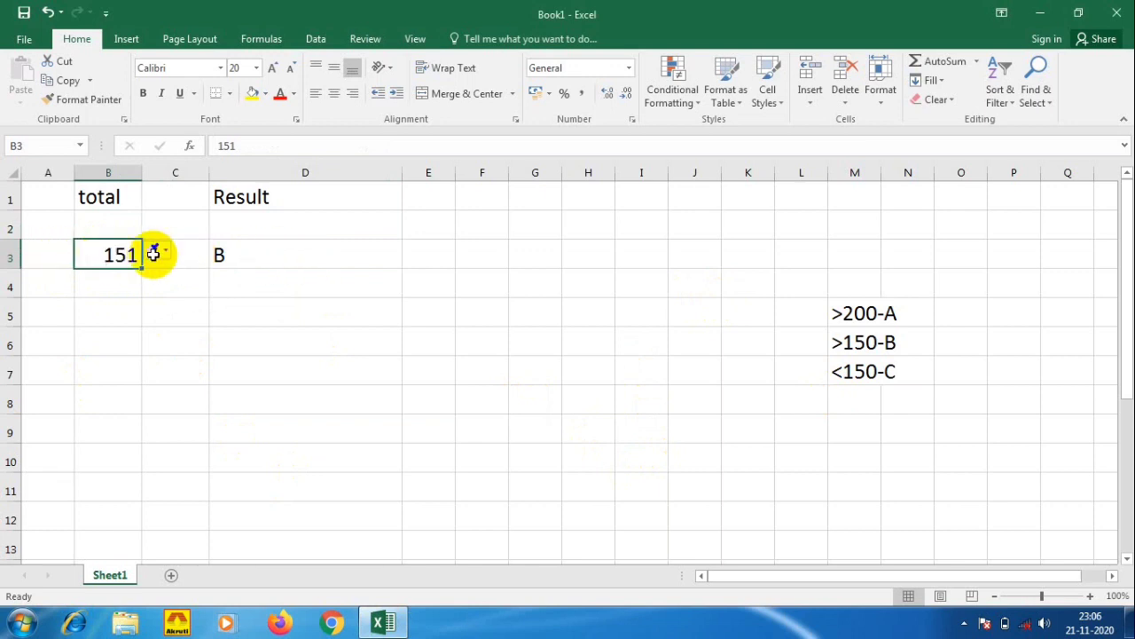
pyautogui.click(249, 254)
pyautogui.click(84, 254)
pyautogui.click(48, 255)
pyautogui.click(102, 255)
# Step: Delete sheet row 3, which holds the total and its grade formula
pyautogui.click(218, 255)
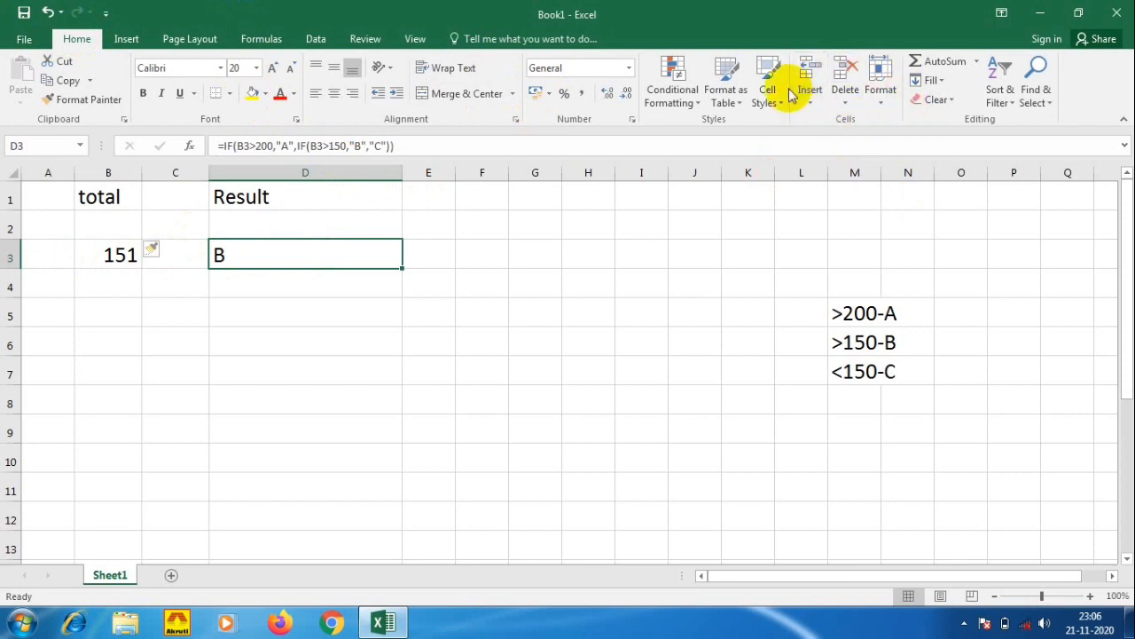
pyautogui.click(848, 109)
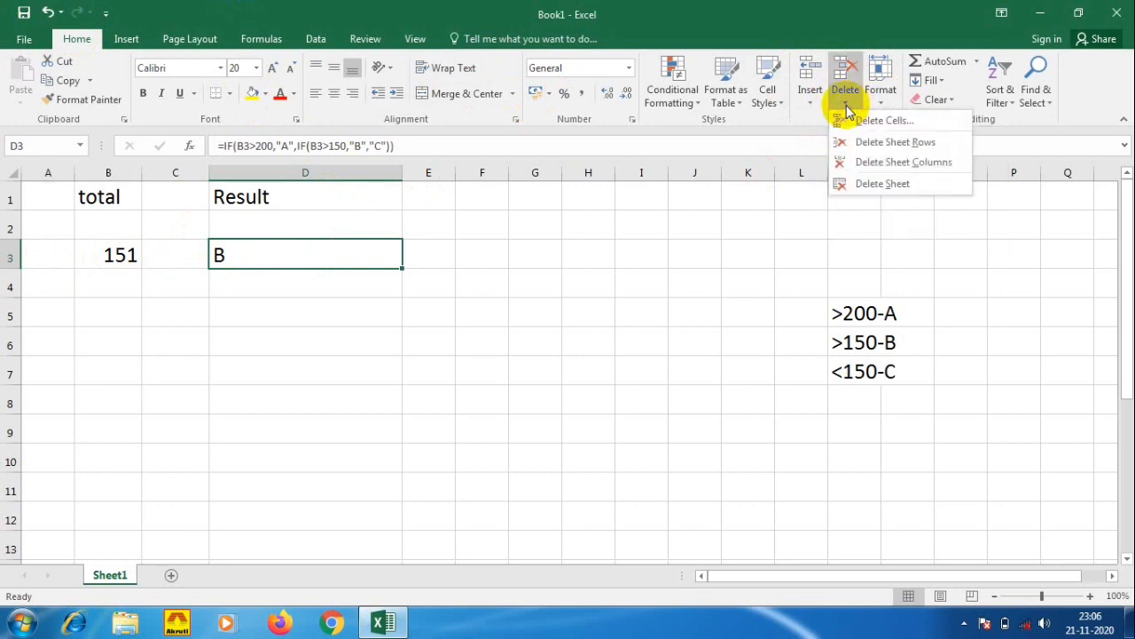
pyautogui.click(895, 145)
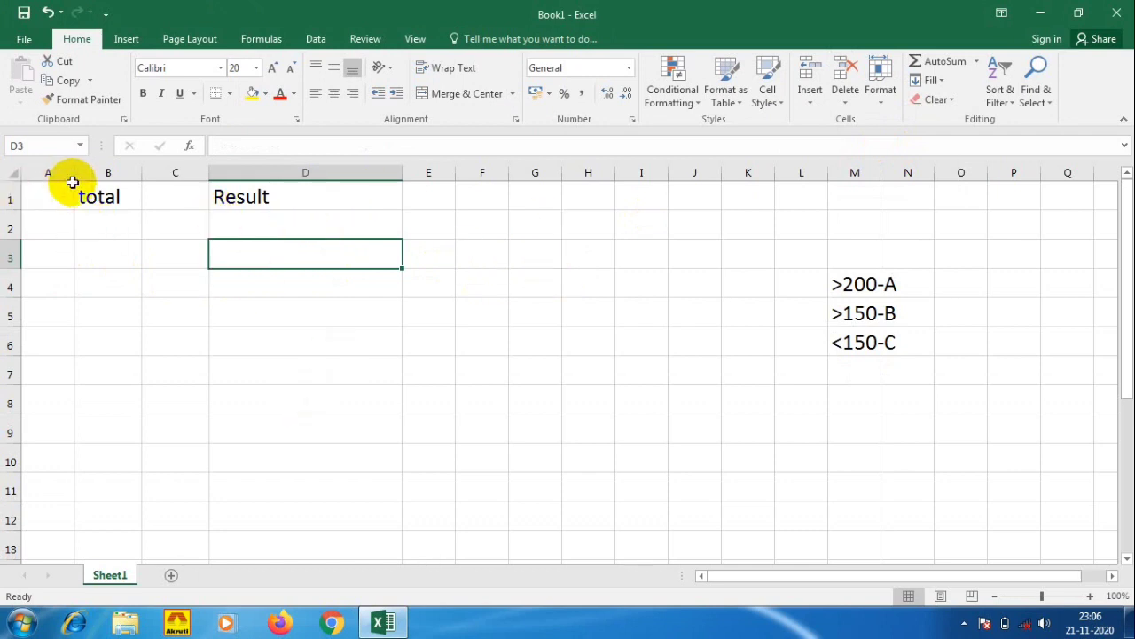
# Step: Delete the sheet column with the total header in B1
pyautogui.click(97, 218)
pyautogui.click(109, 257)
pyautogui.click(94, 223)
pyautogui.click(89, 198)
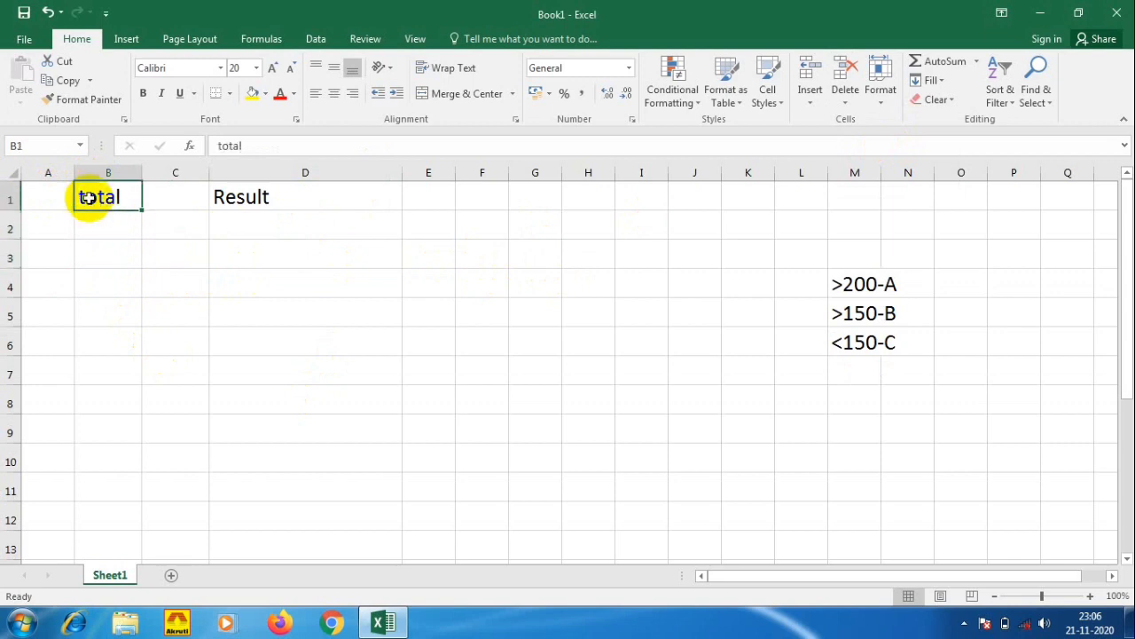
pyautogui.click(847, 102)
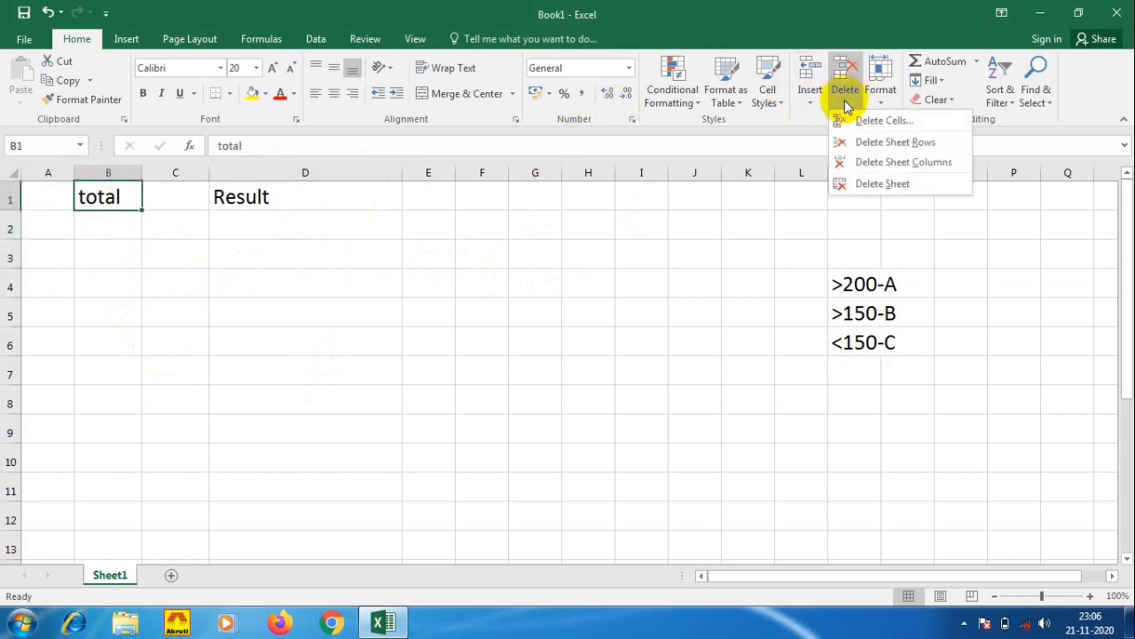
pyautogui.click(905, 171)
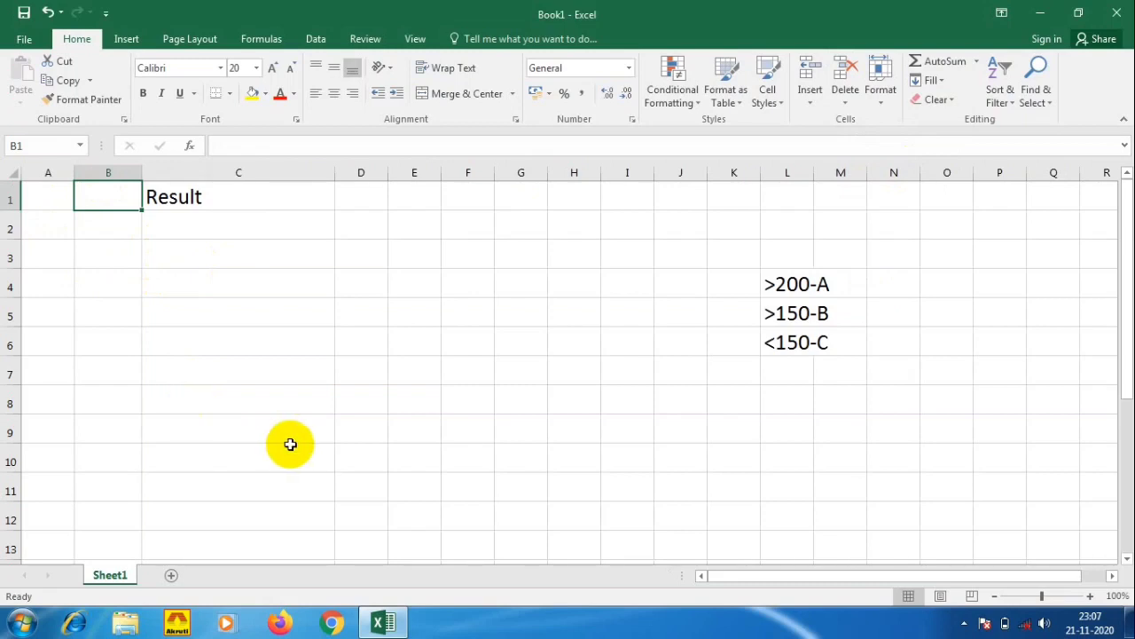
# Step: Enter a and b in cells E4 and F4, and c and d in cells E5 and F5
pyautogui.click(403, 281)
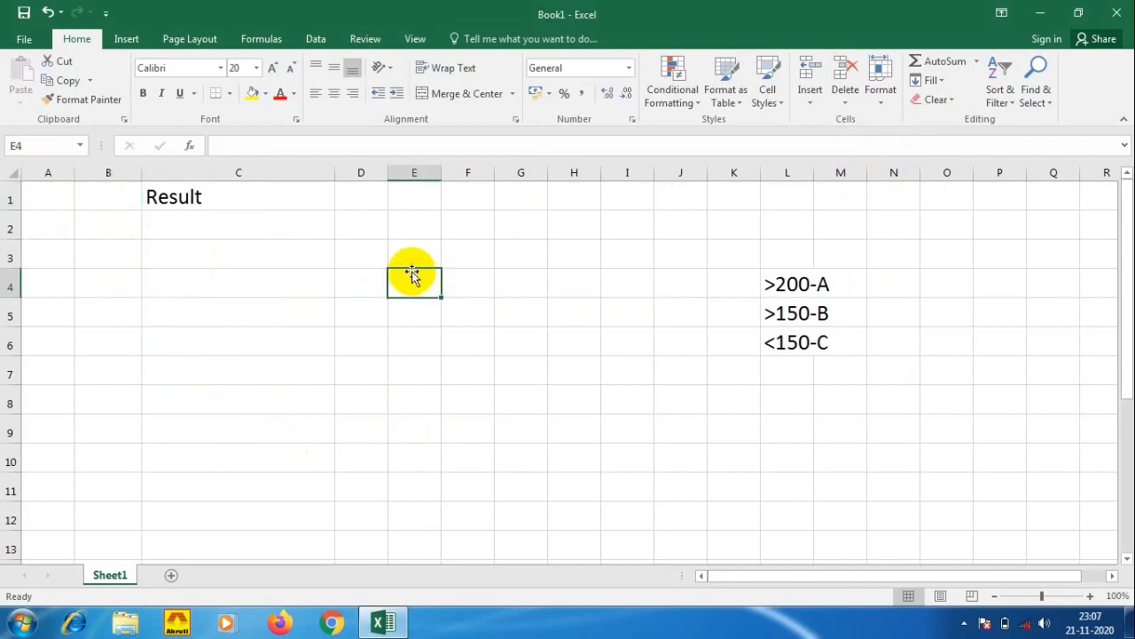
pyautogui.write('a')
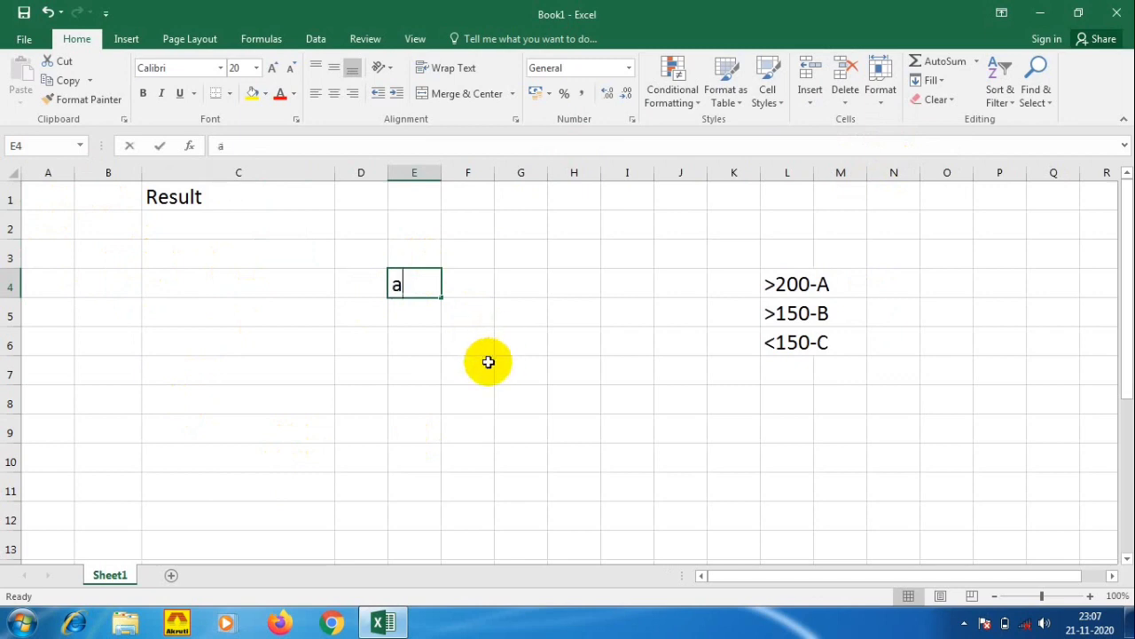
pyautogui.click(468, 292)
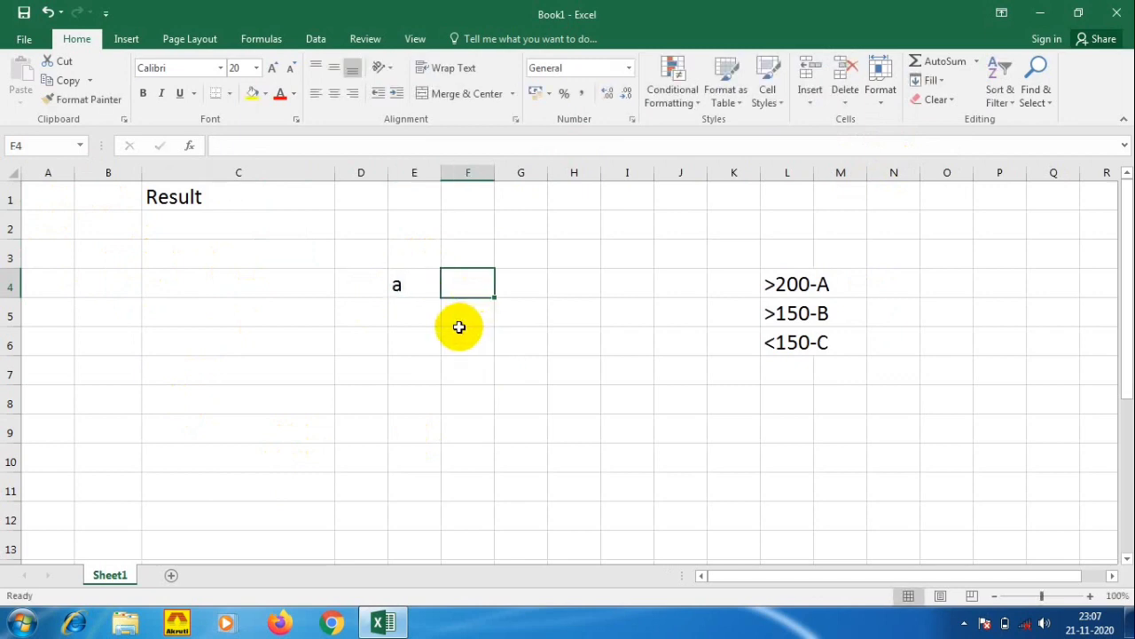
pyautogui.write('b')
pyautogui.click(395, 316)
pyautogui.write('c')
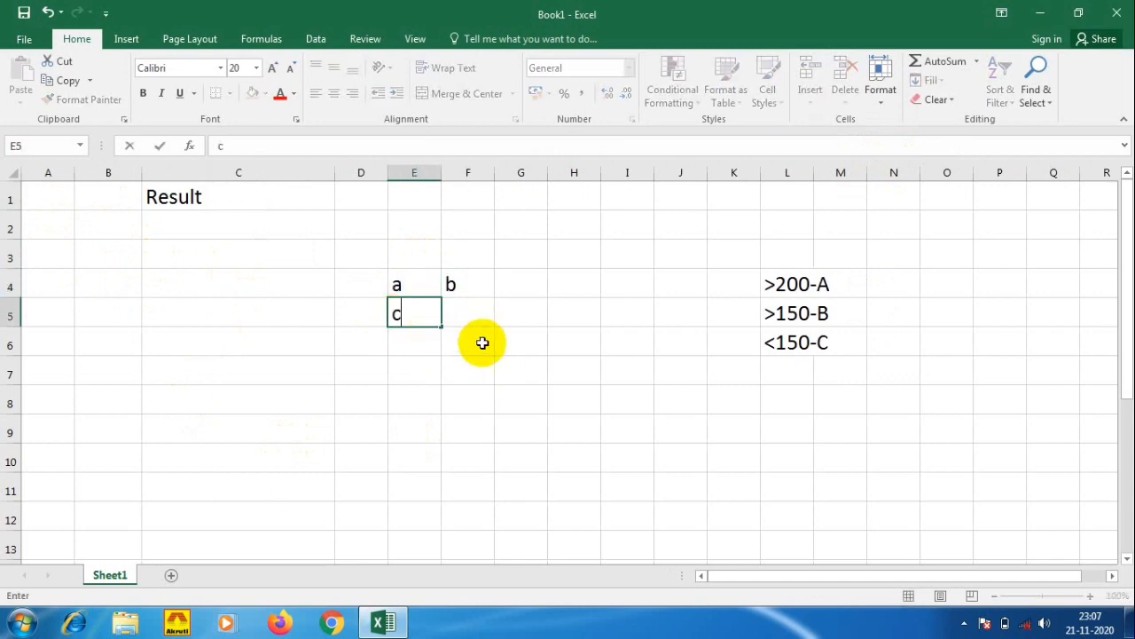
pyautogui.click(471, 315)
pyautogui.write('d')
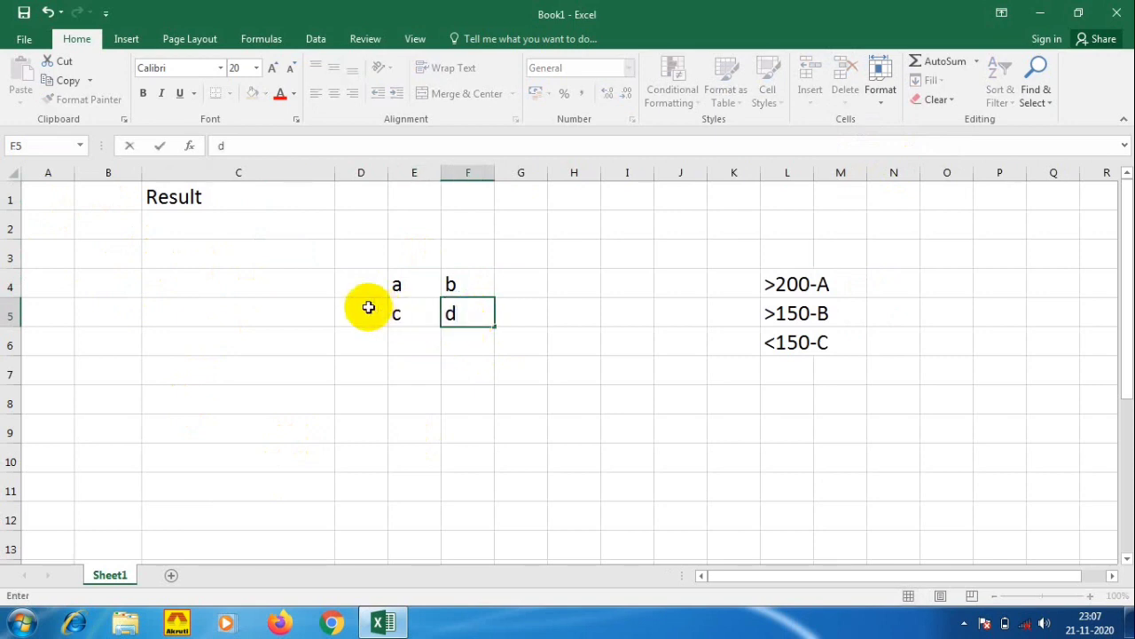
# Step: Enter x in D4 and y in D5 beside the block of letters
pyautogui.click(353, 285)
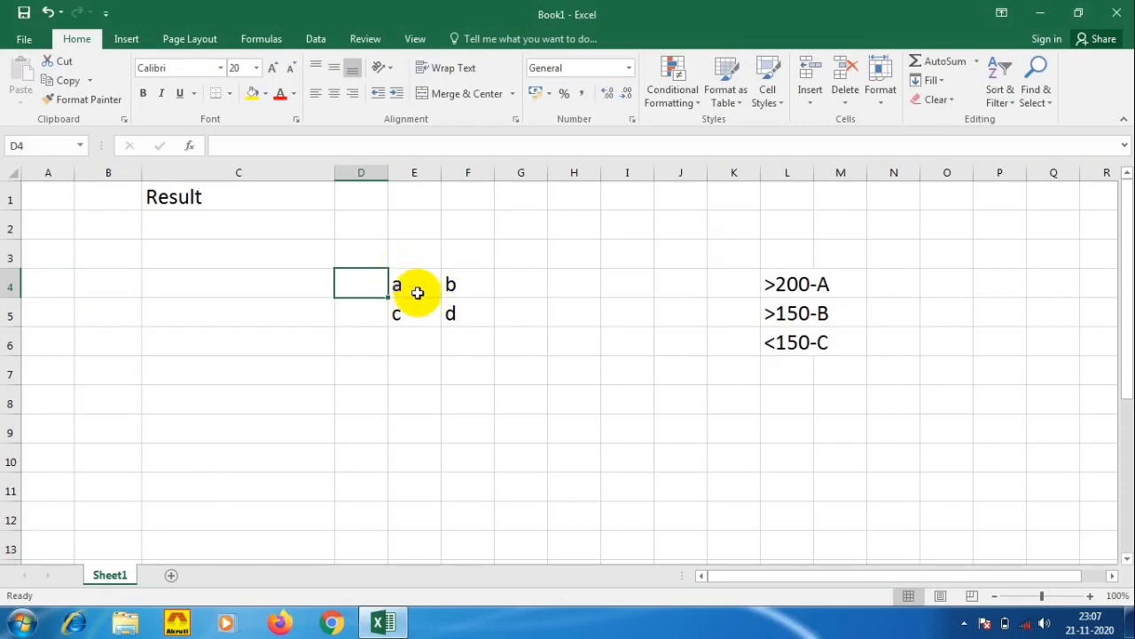
pyautogui.click(401, 287)
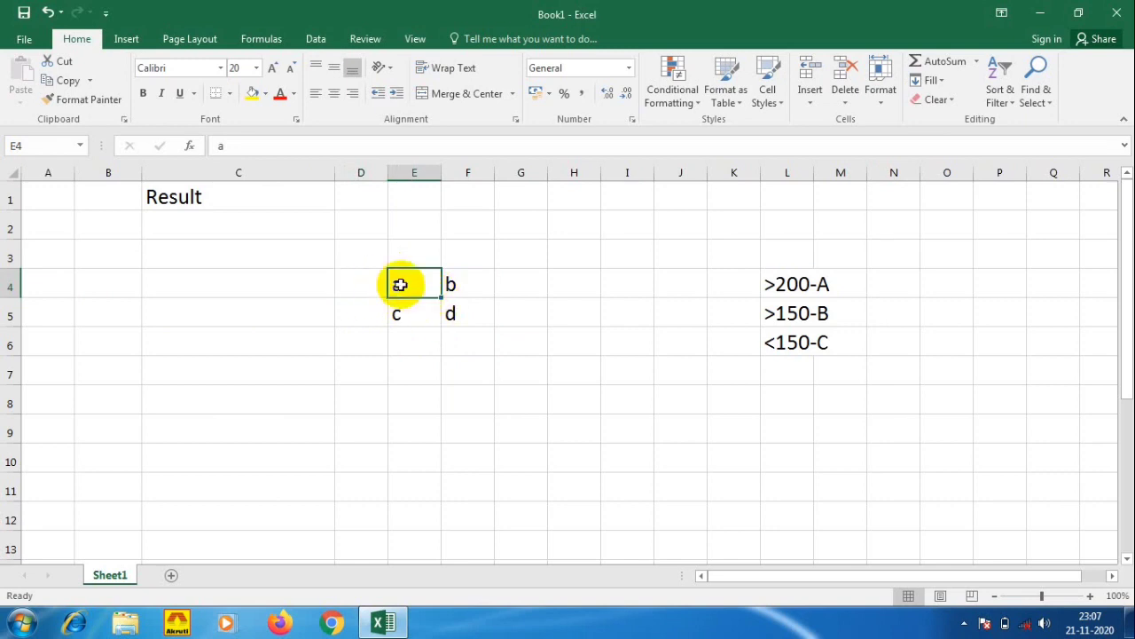
pyautogui.click(355, 284)
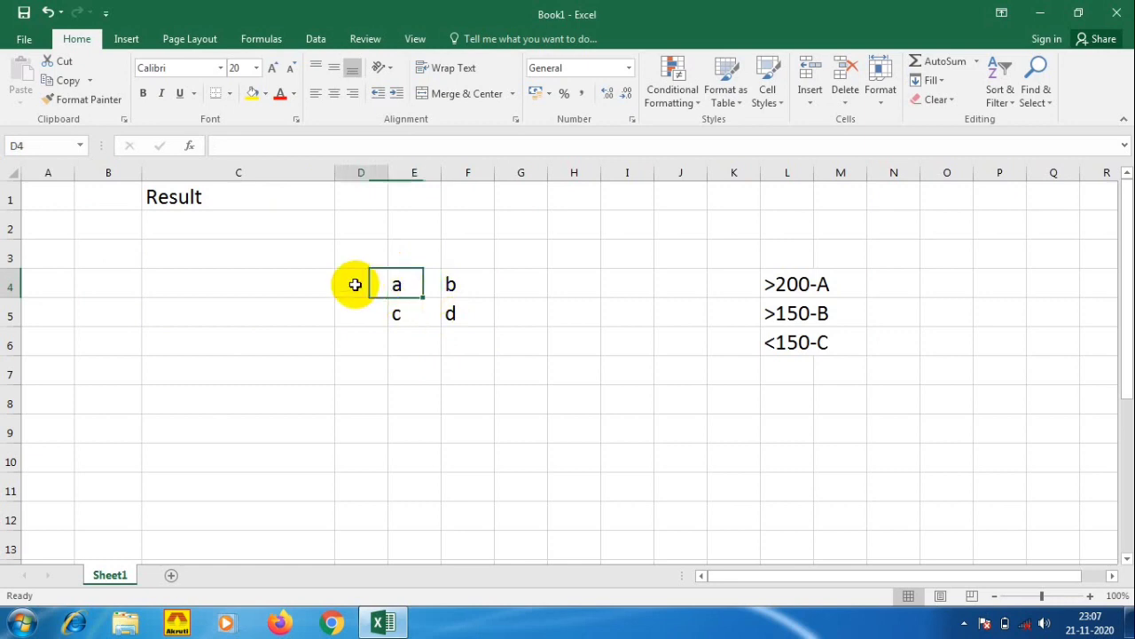
pyautogui.write('x')
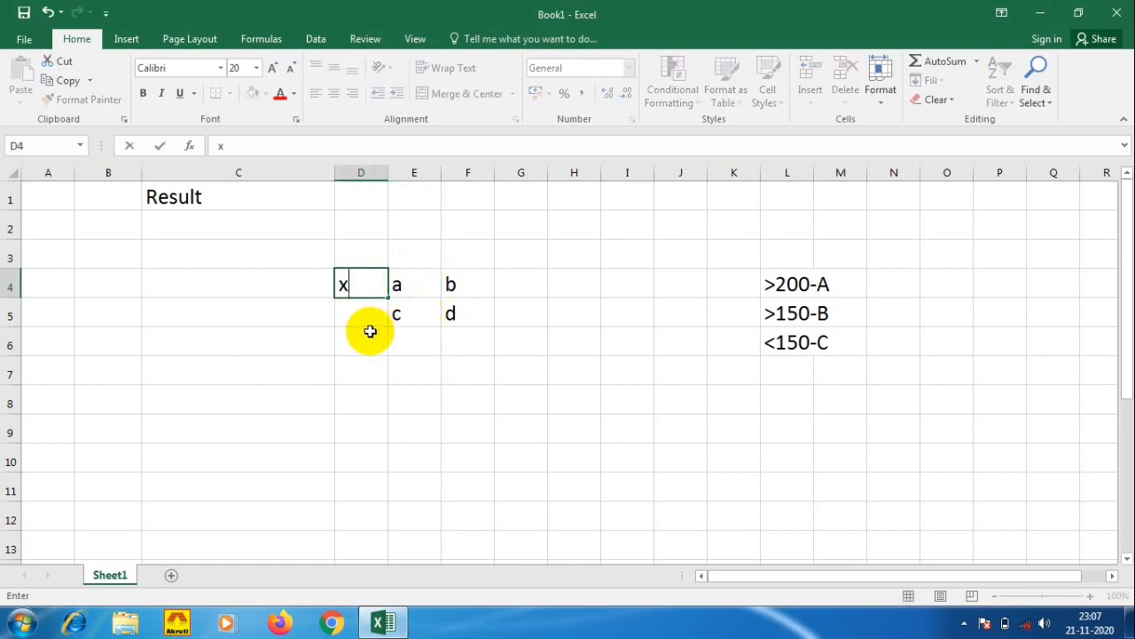
pyautogui.click(362, 311)
pyautogui.write('y')
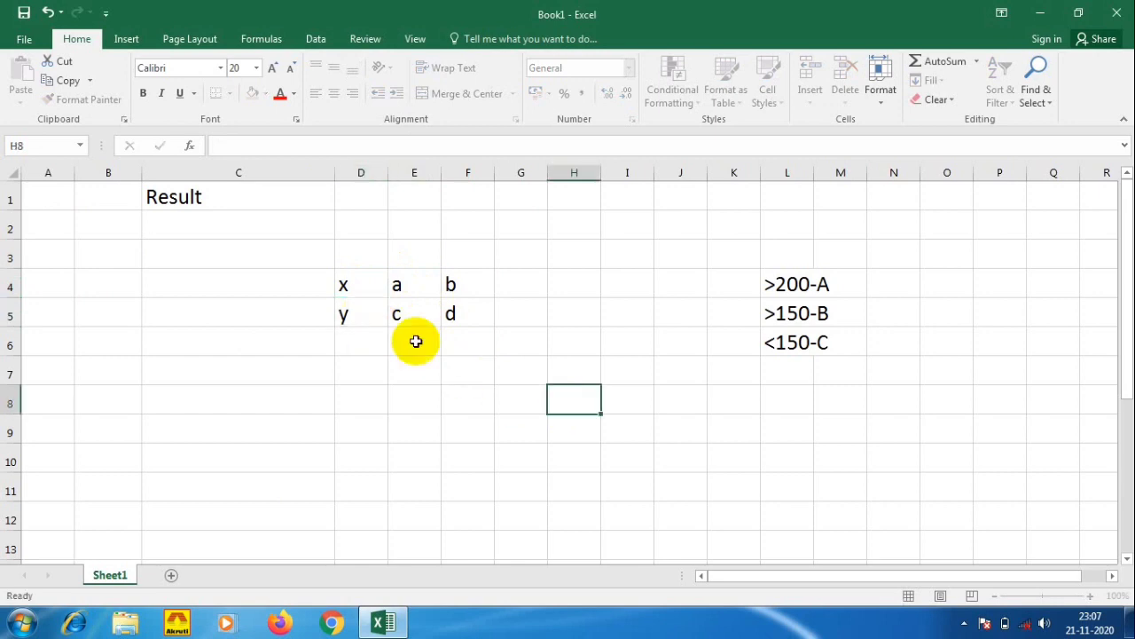
# Step: Clear the contents of cell E4 and undo the clearing
pyautogui.click(397, 287)
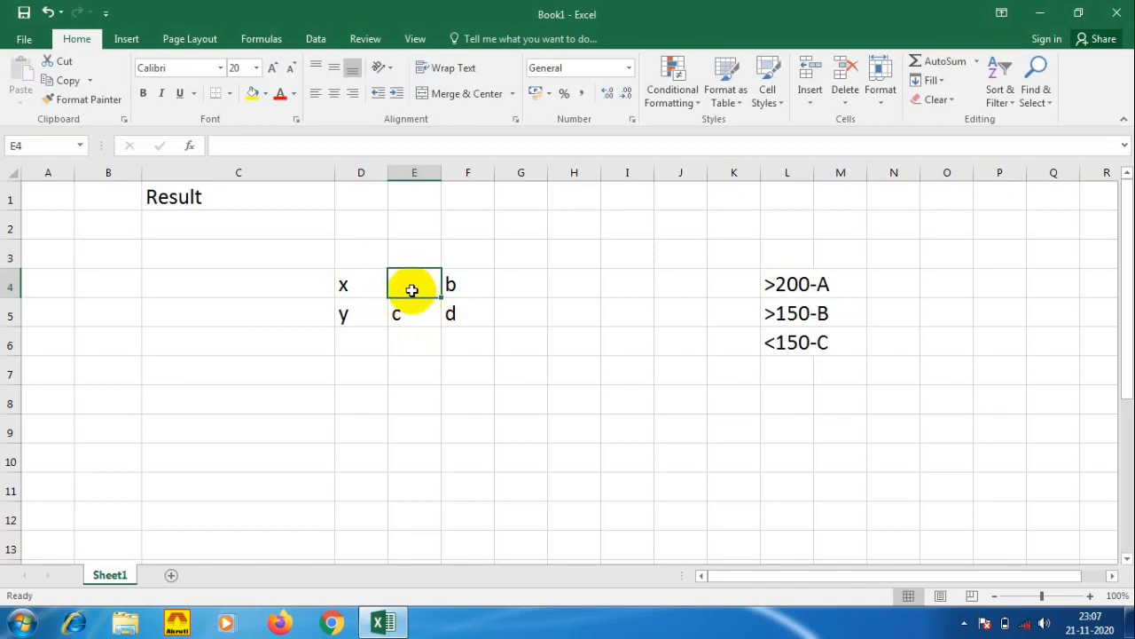
pyautogui.click(587, 398)
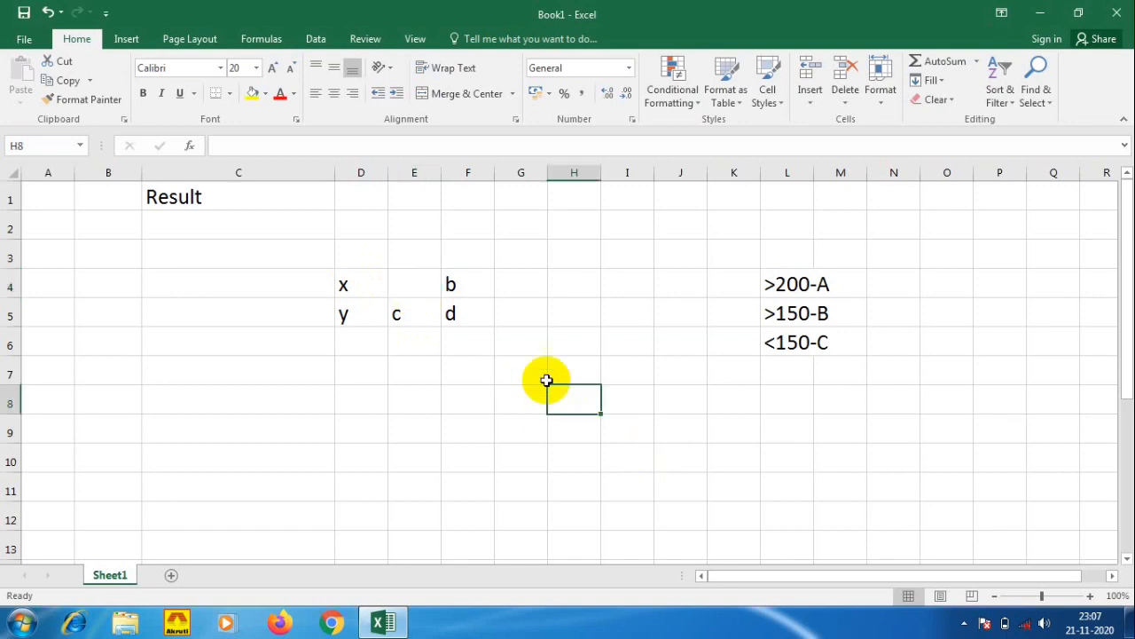
pyautogui.click(408, 282)
pyautogui.click(499, 400)
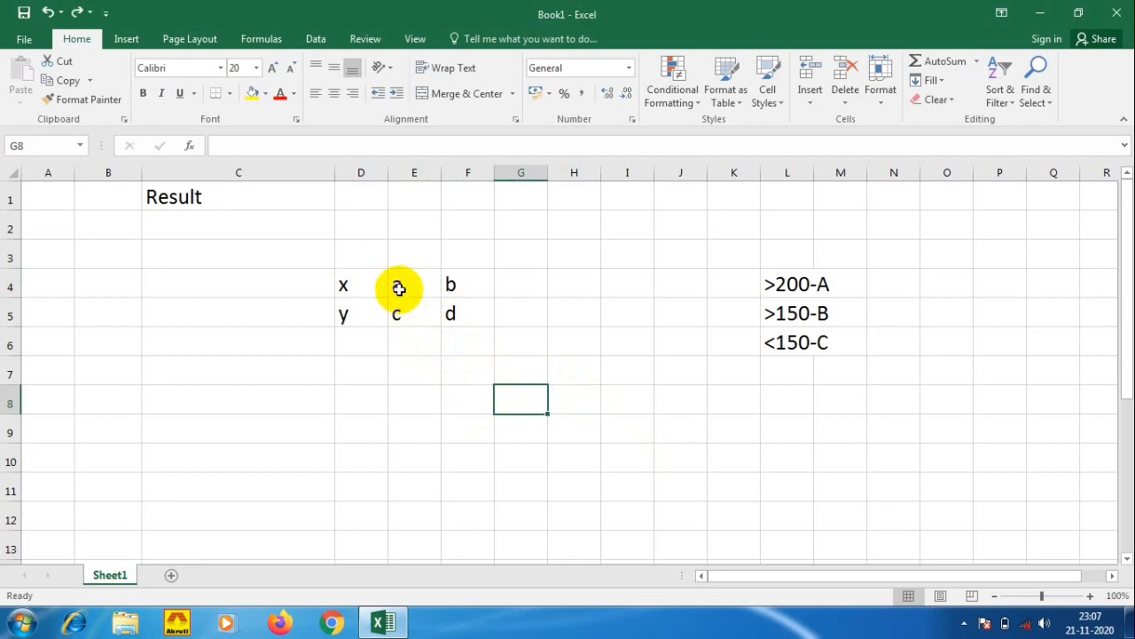
# Step: Delete cell E4 containing the letter a with the Shift cells left option
pyautogui.click(398, 288)
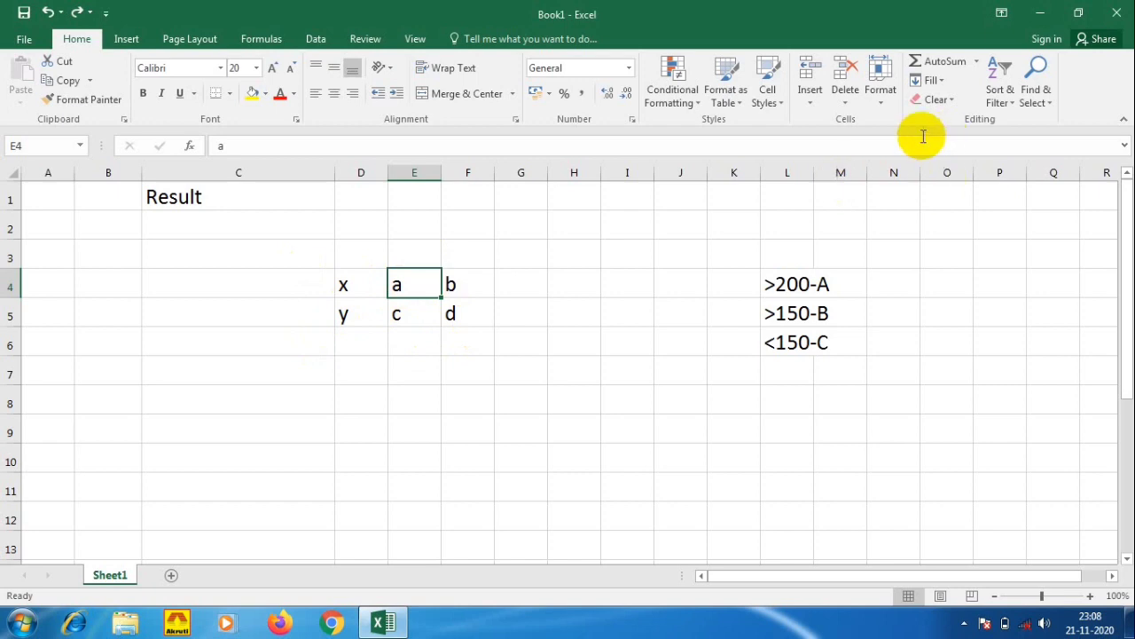
pyautogui.click(846, 108)
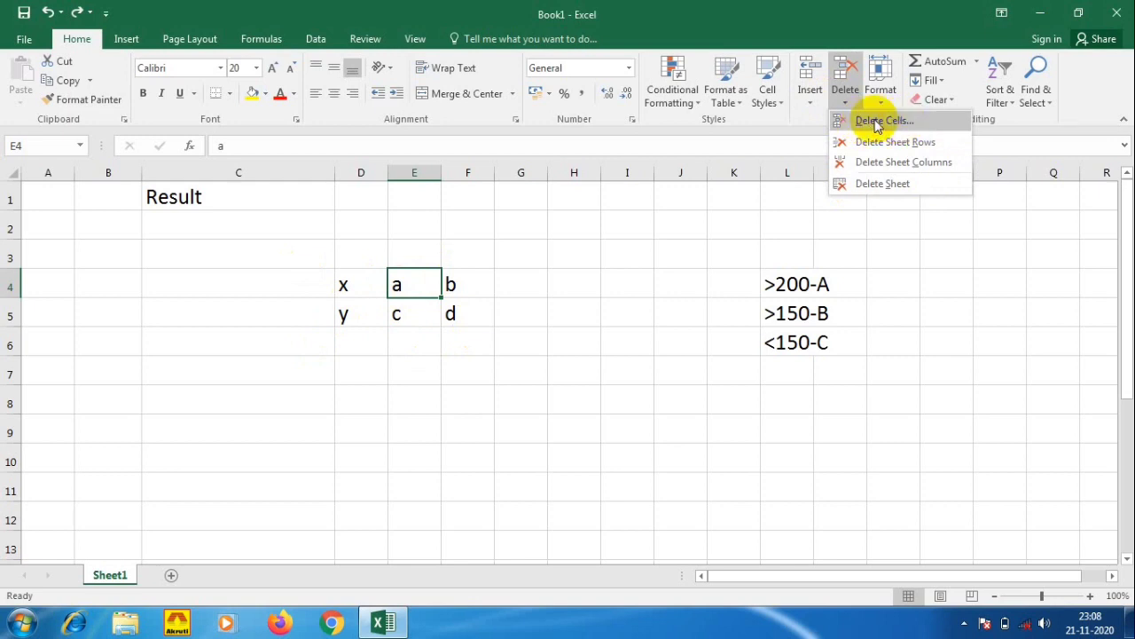
pyautogui.click(880, 122)
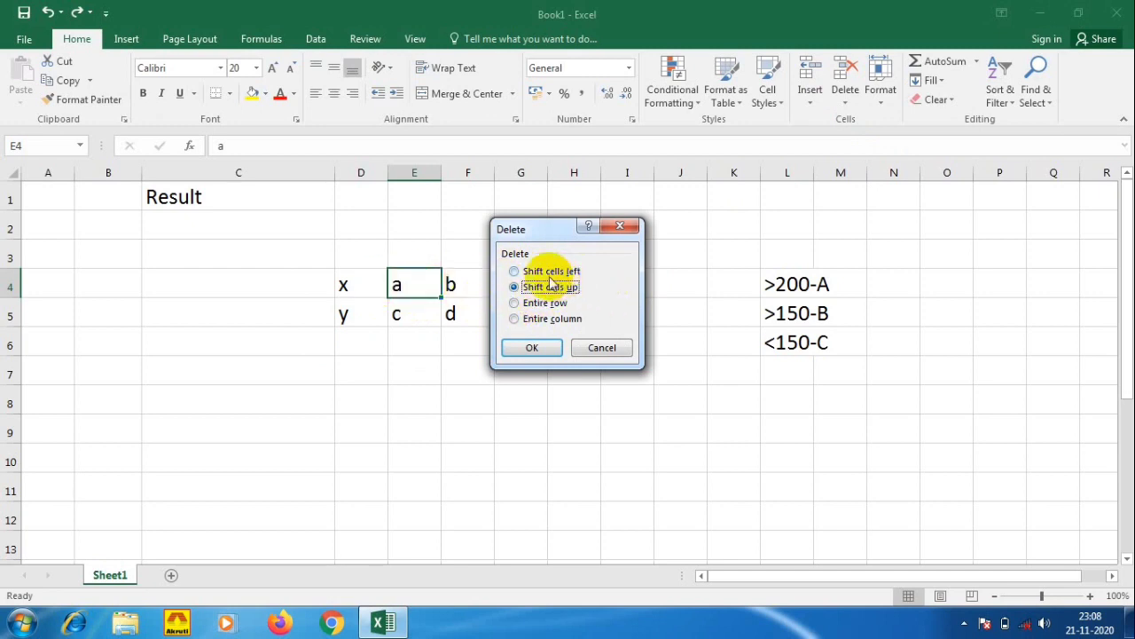
pyautogui.moveTo(531, 232); pyautogui.dragTo(642, 234)
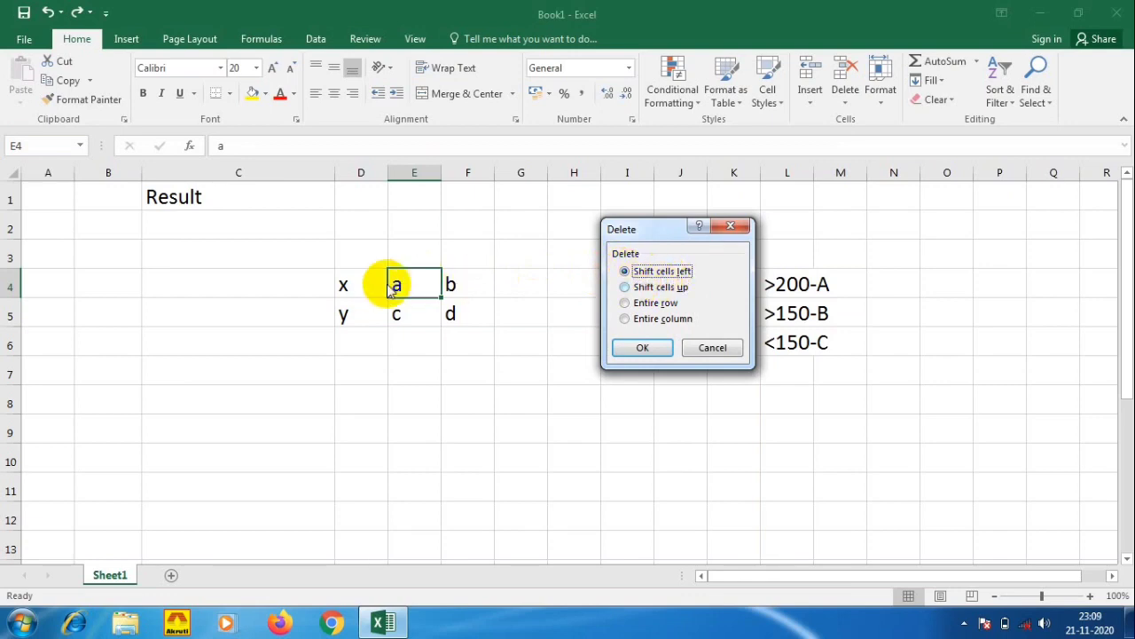
pyautogui.click(631, 289)
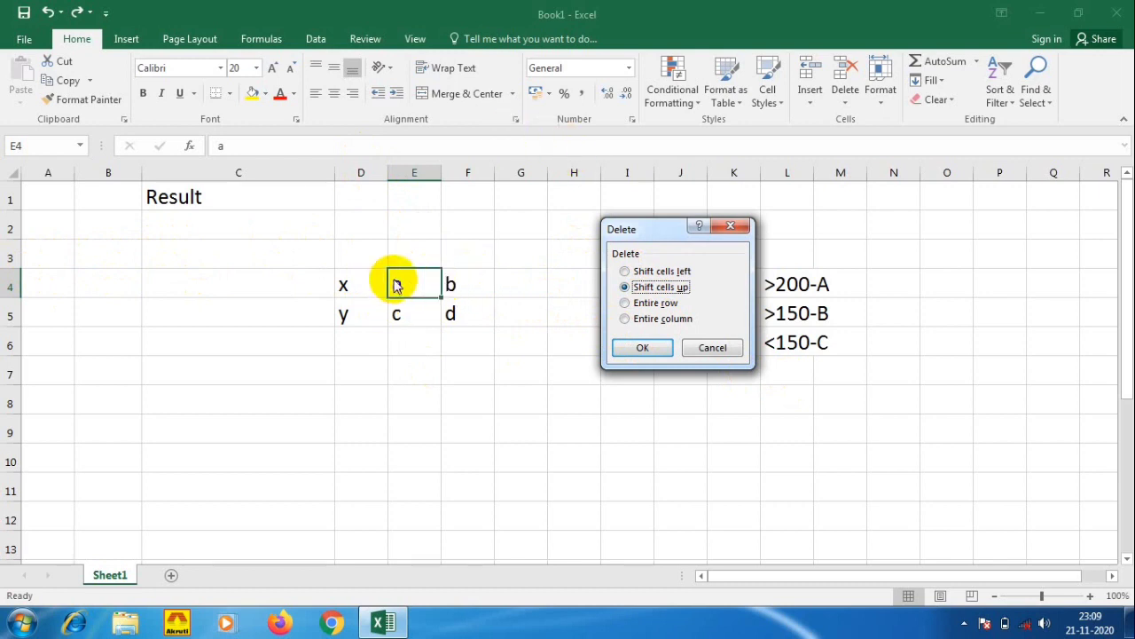
pyautogui.click(624, 271)
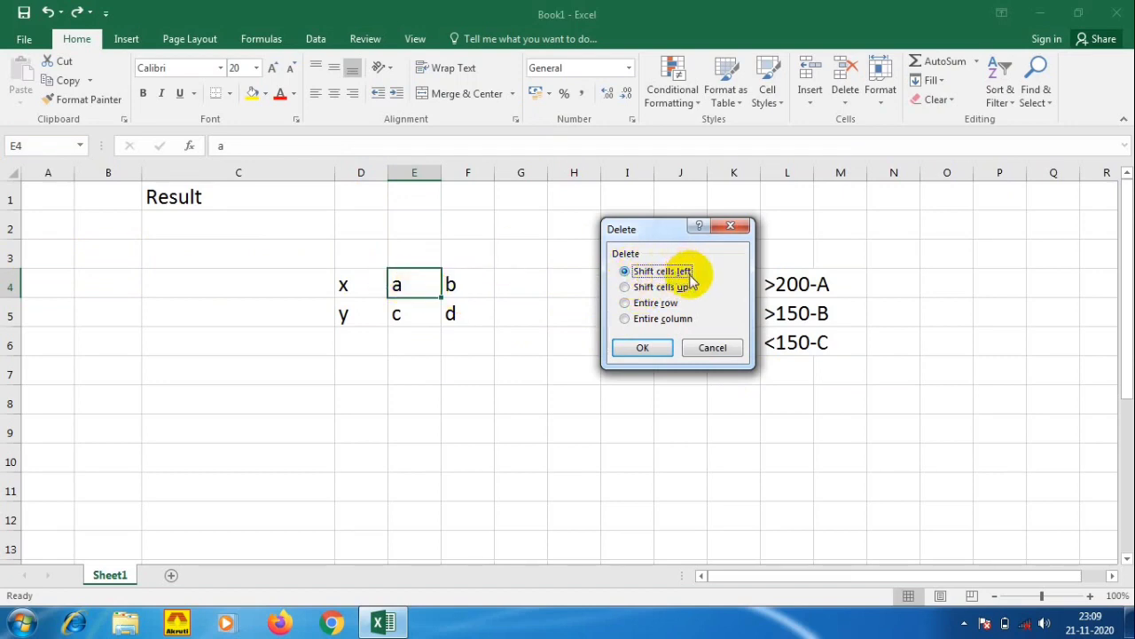
pyautogui.click(641, 349)
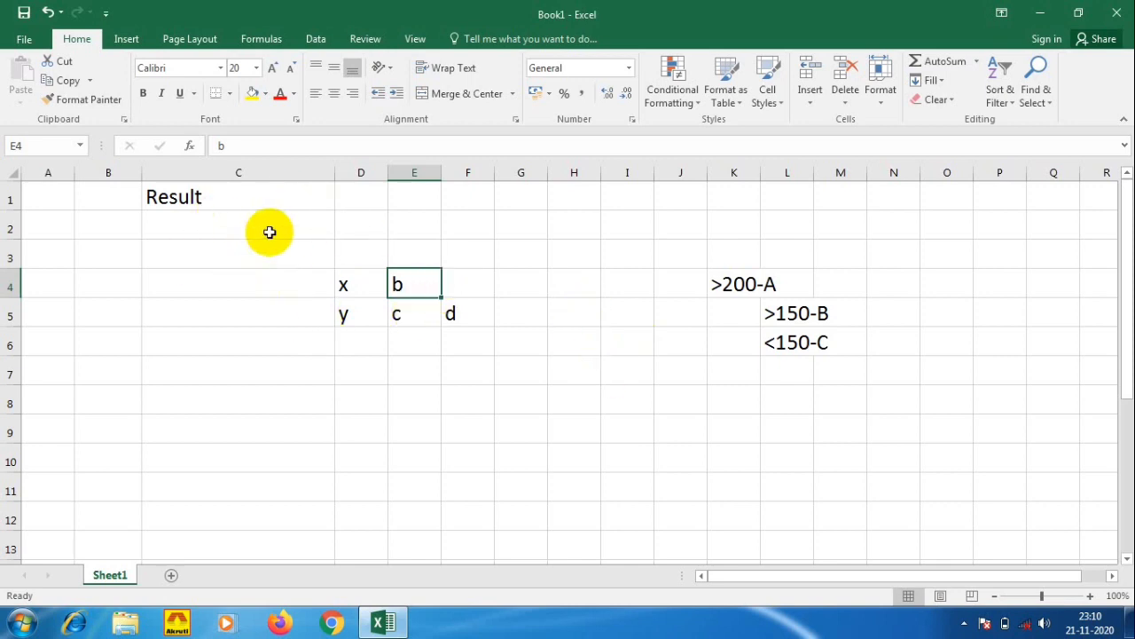
# Step: Resize column C freehand, ending slightly narrower than it was, and make row 1 about twice as tall
pyautogui.click(201, 226)
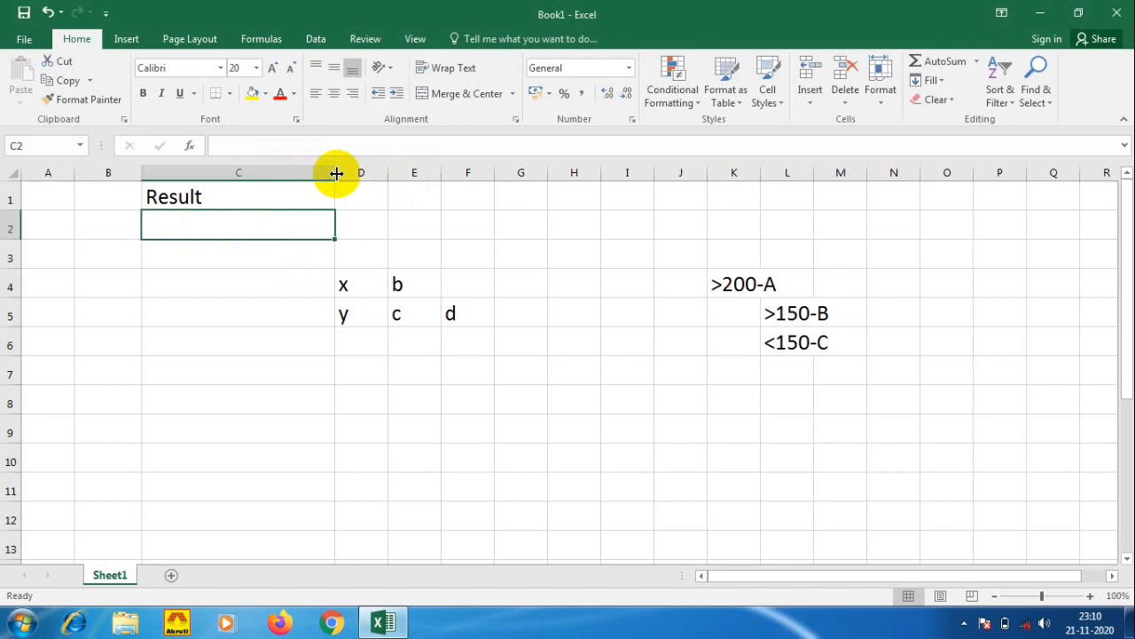
pyautogui.moveTo(336, 173); pyautogui.dragTo(403, 173)
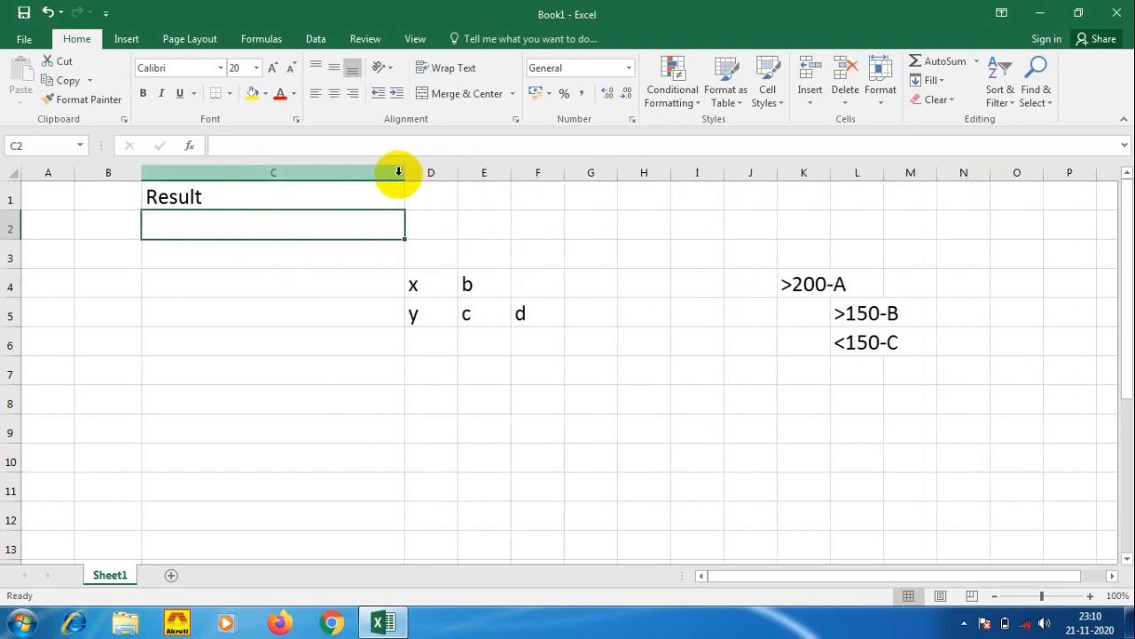
pyautogui.moveTo(406, 173); pyautogui.dragTo(308, 173)
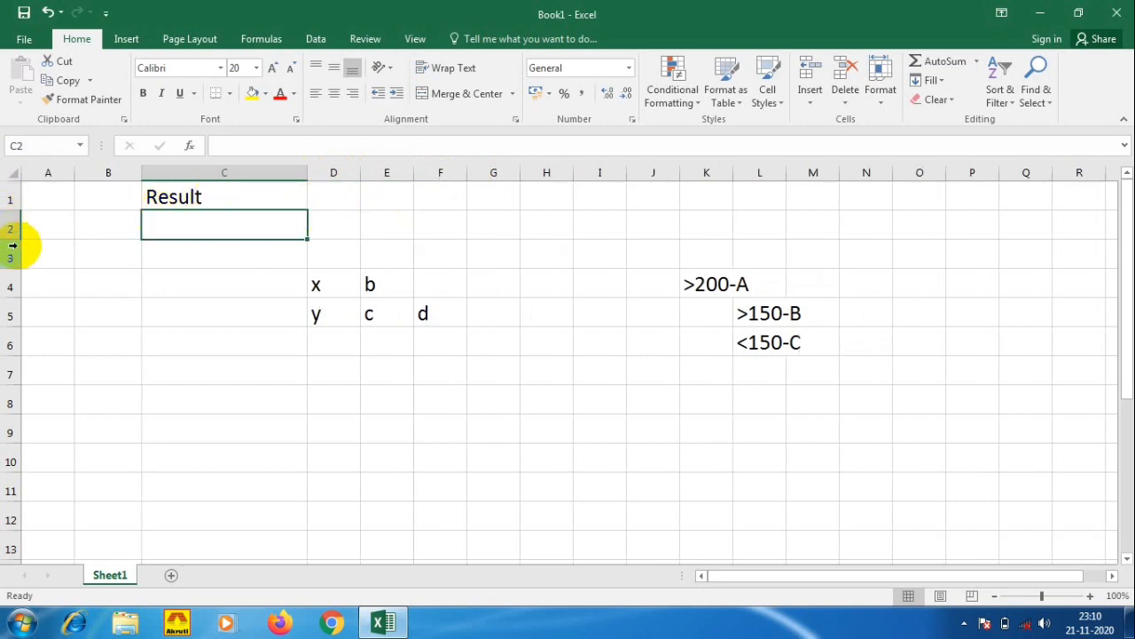
pyautogui.moveTo(12, 210); pyautogui.dragTo(18, 240)
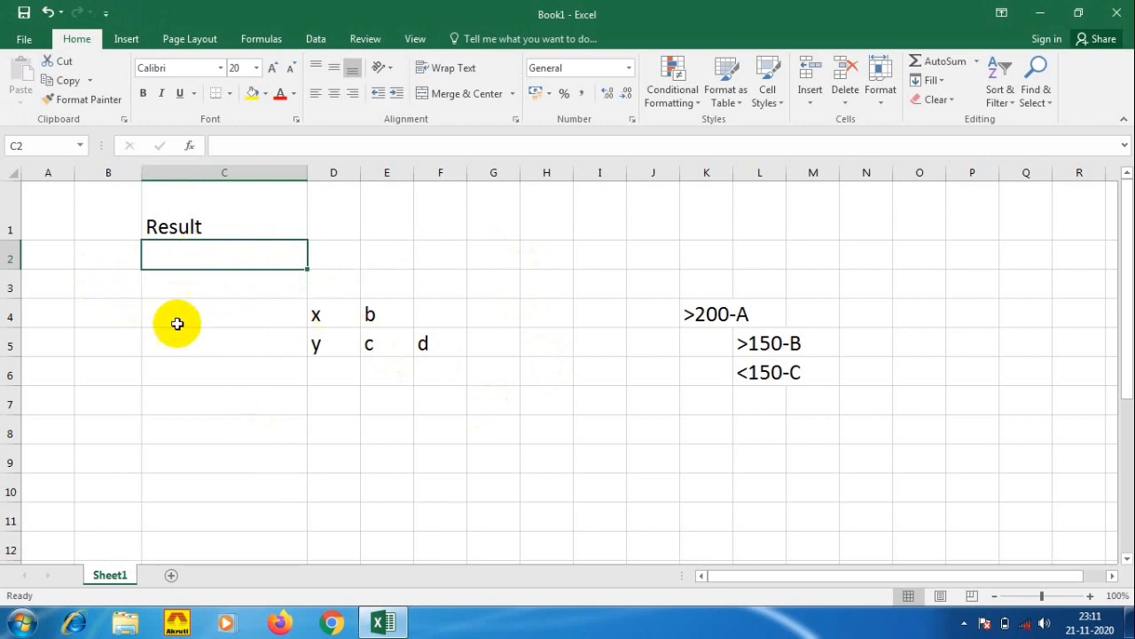
# Step: Select cells C2:F2 and view their Column Width setting
pyautogui.click(251, 326)
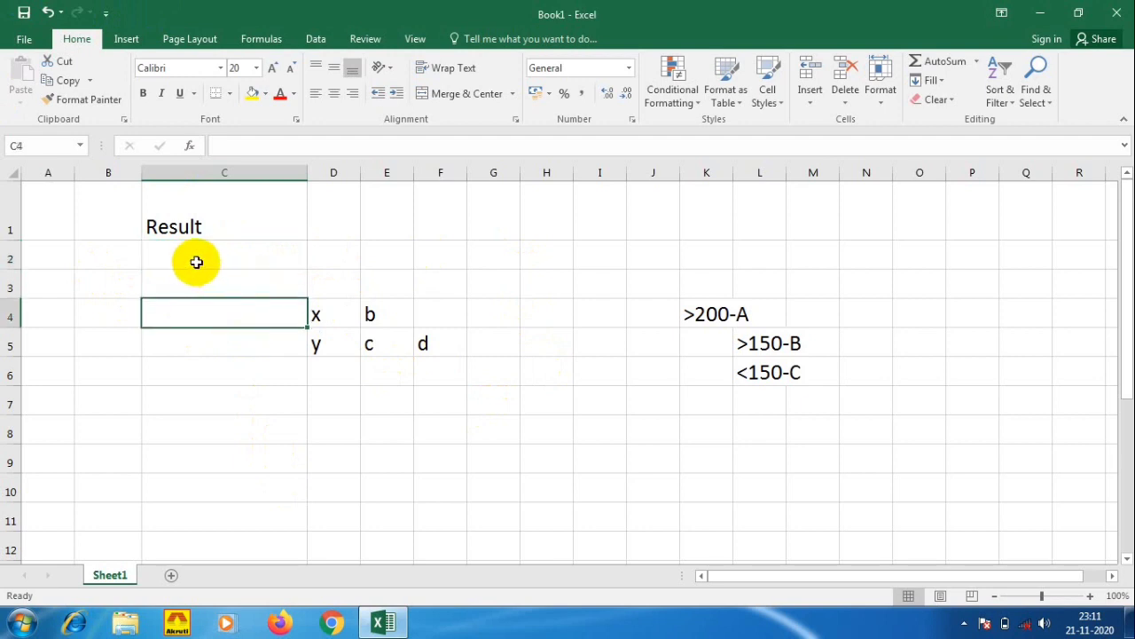
pyautogui.click(197, 257)
pyautogui.click(330, 255)
pyautogui.click(388, 256)
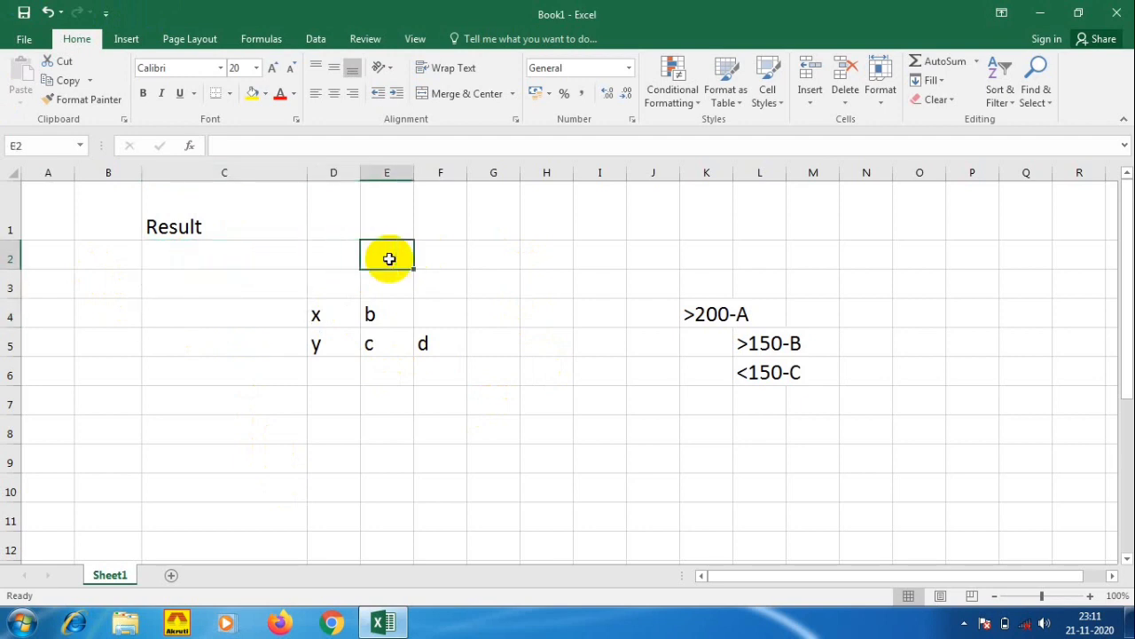
pyautogui.click(436, 256)
pyautogui.moveTo(242, 258); pyautogui.dragTo(461, 257)
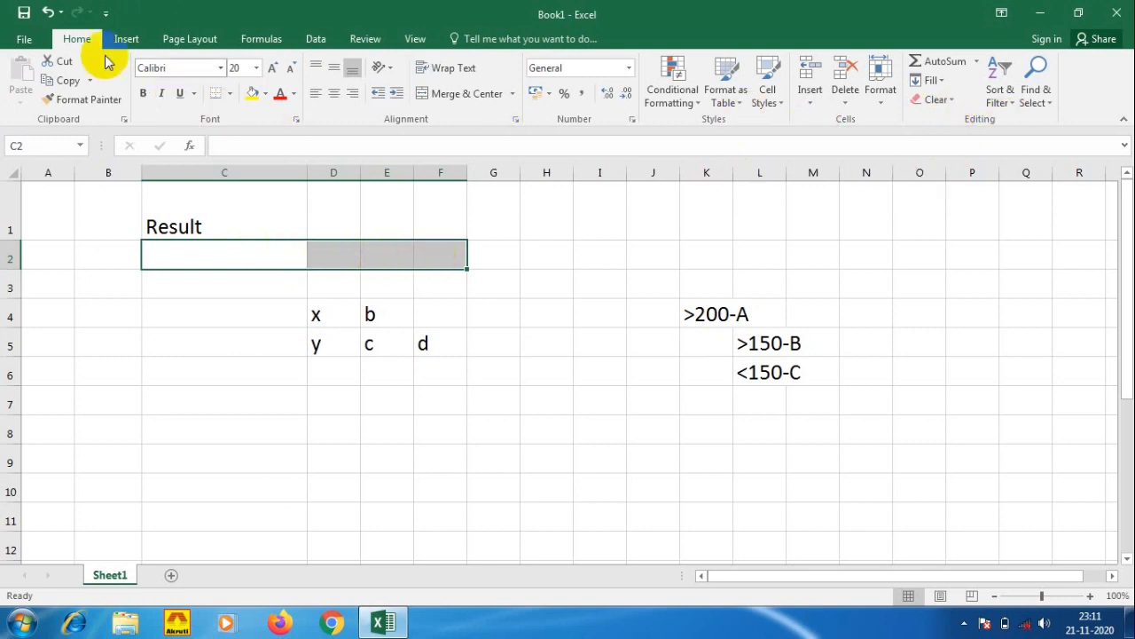
pyautogui.click(880, 108)
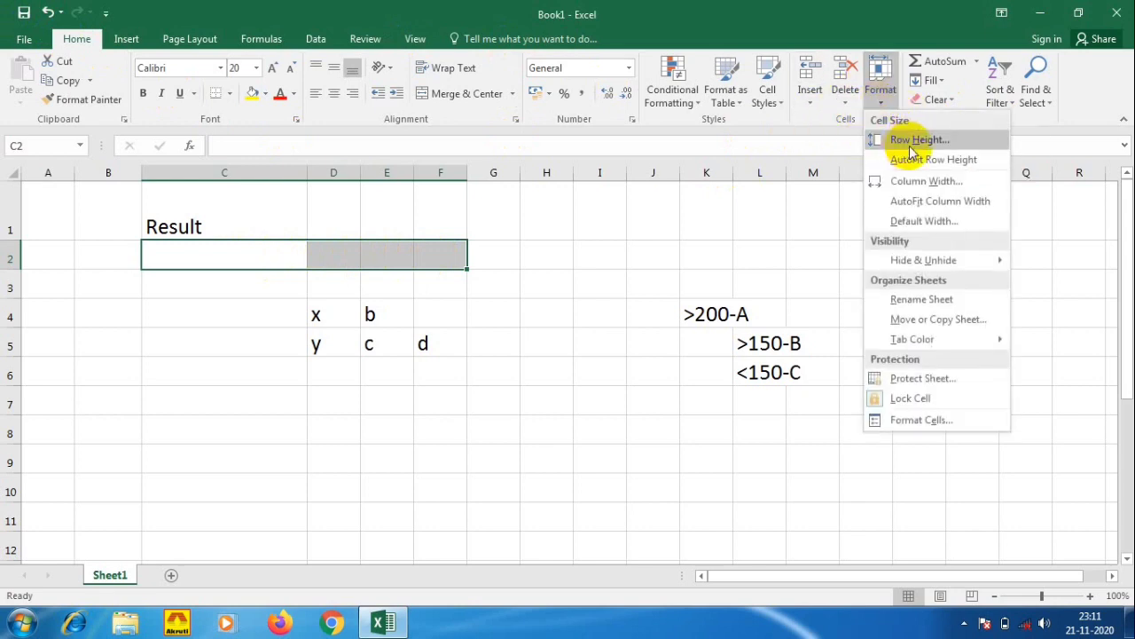
pyautogui.click(932, 189)
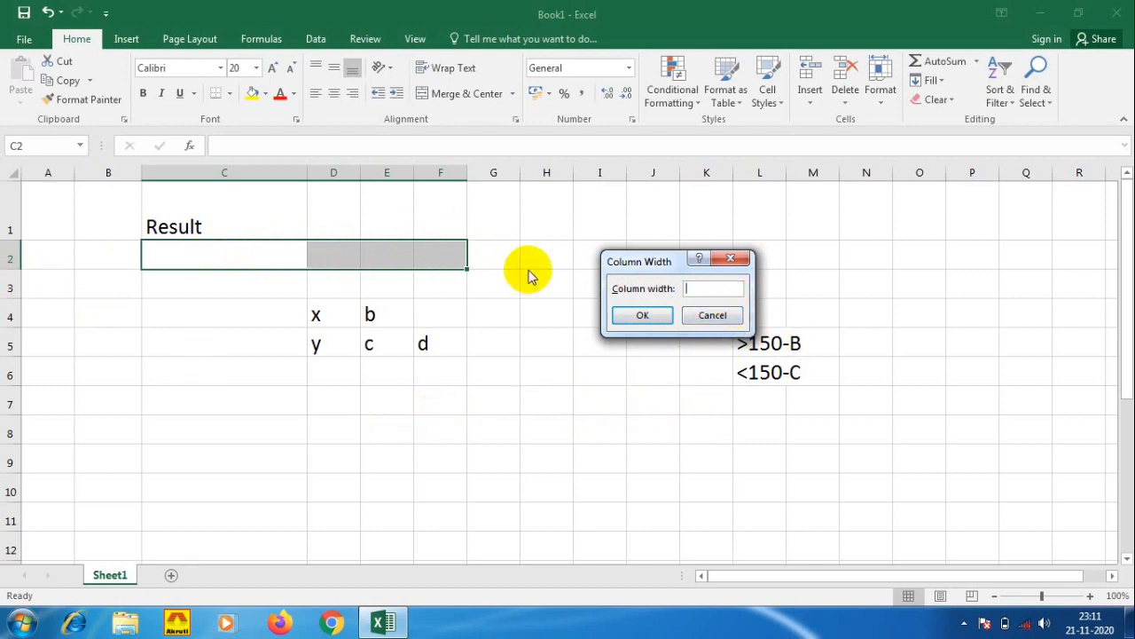
pyautogui.click(712, 315)
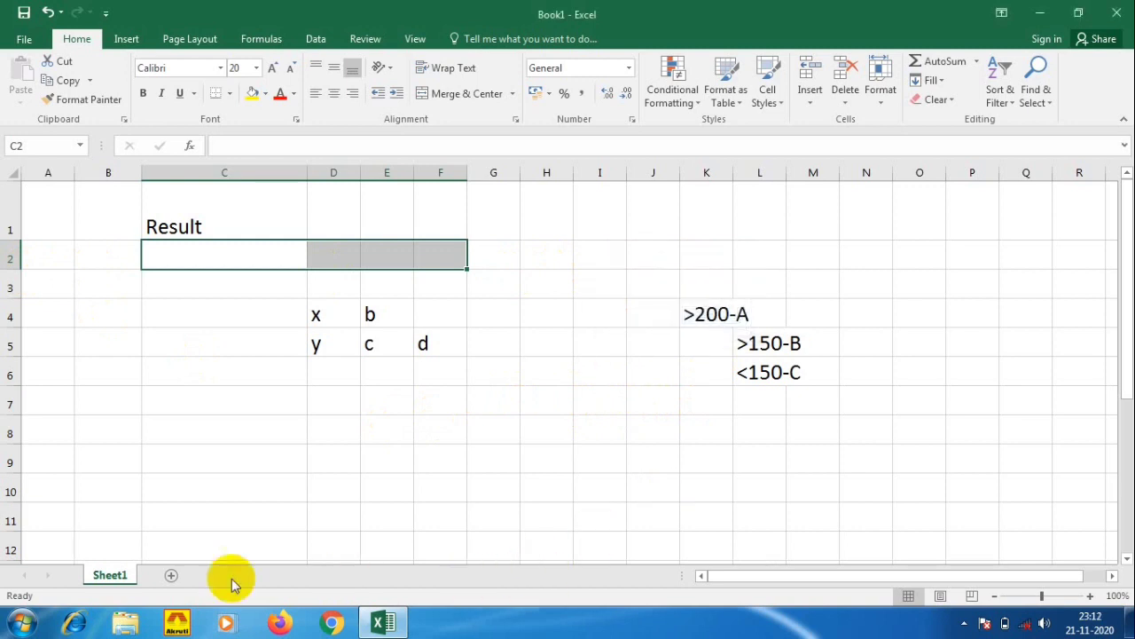
# Step: Add a new sheet and check the default column width and row height at its cell C5
pyautogui.click(167, 577)
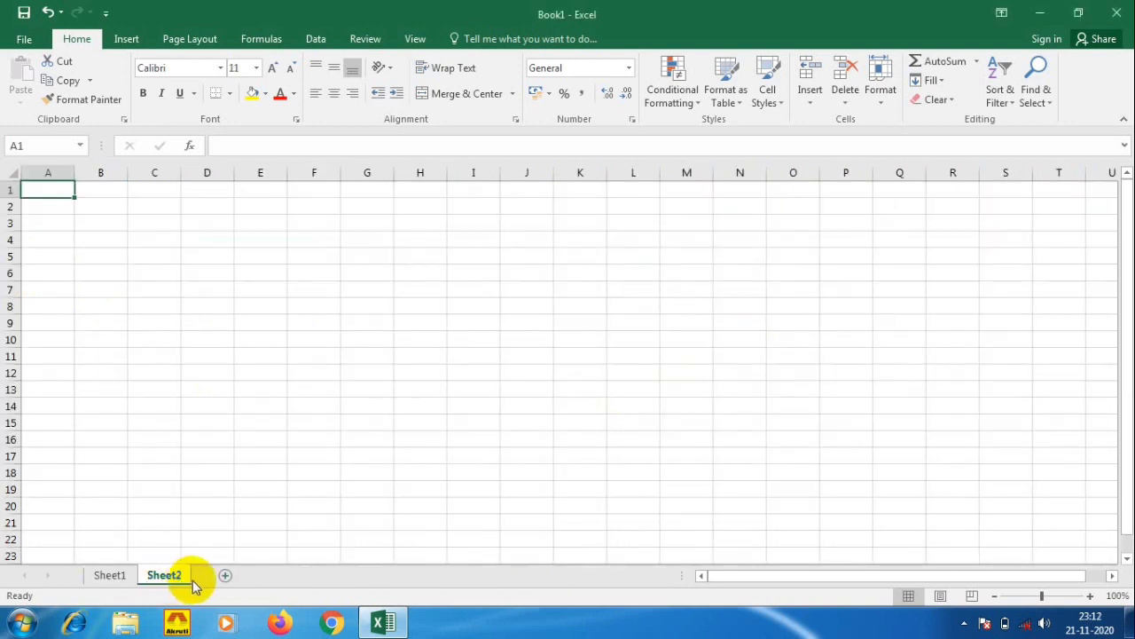
pyautogui.click(156, 255)
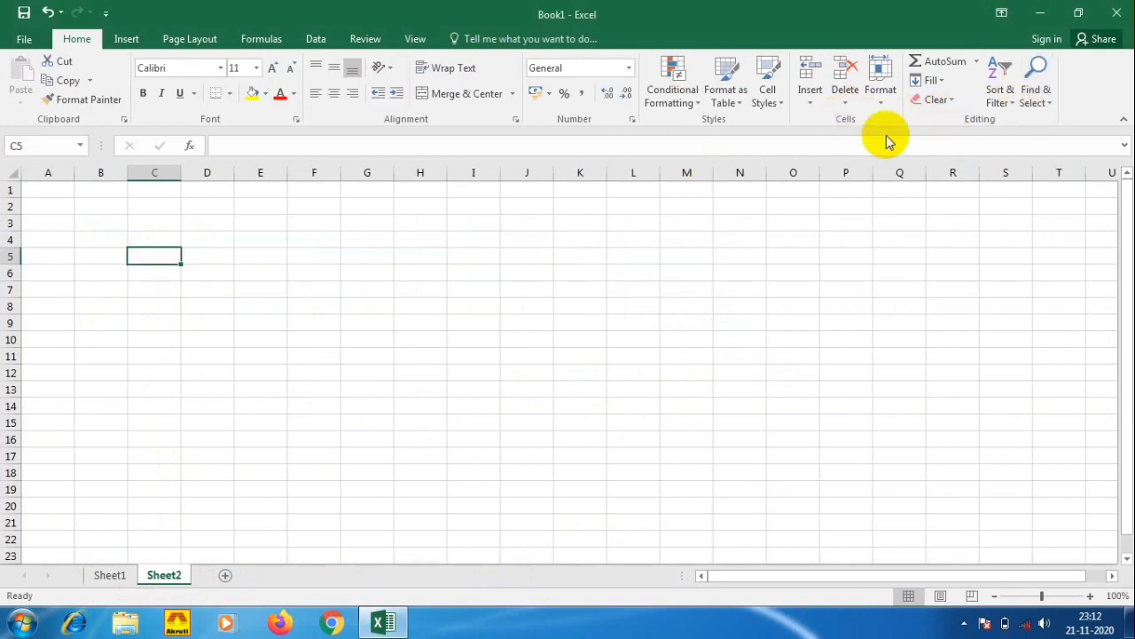
pyautogui.click(878, 102)
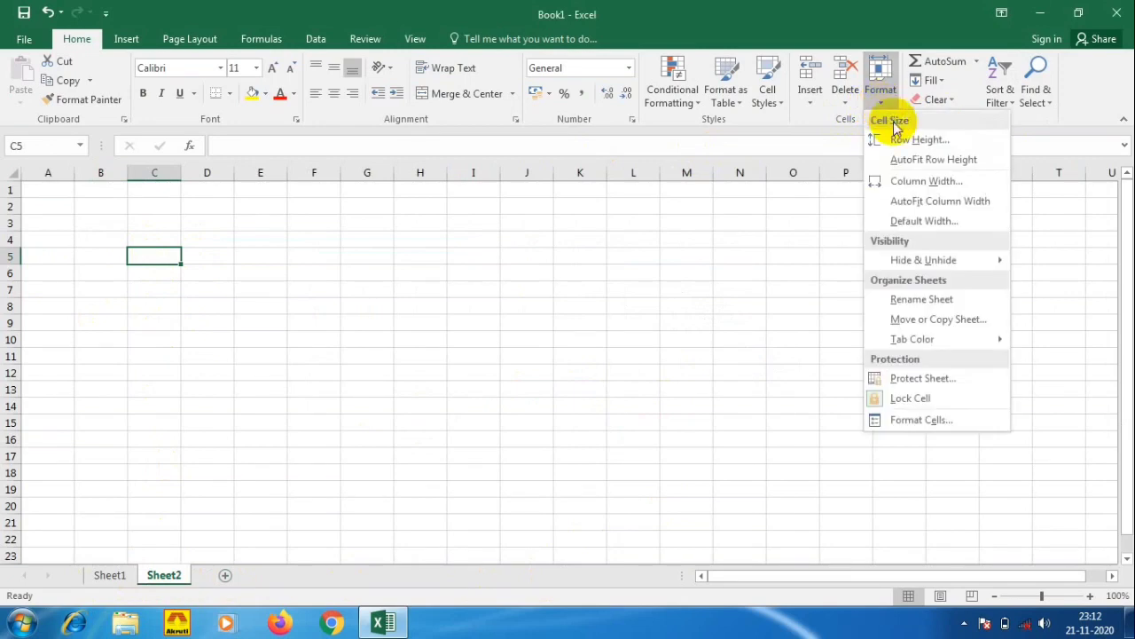
pyautogui.click(924, 181)
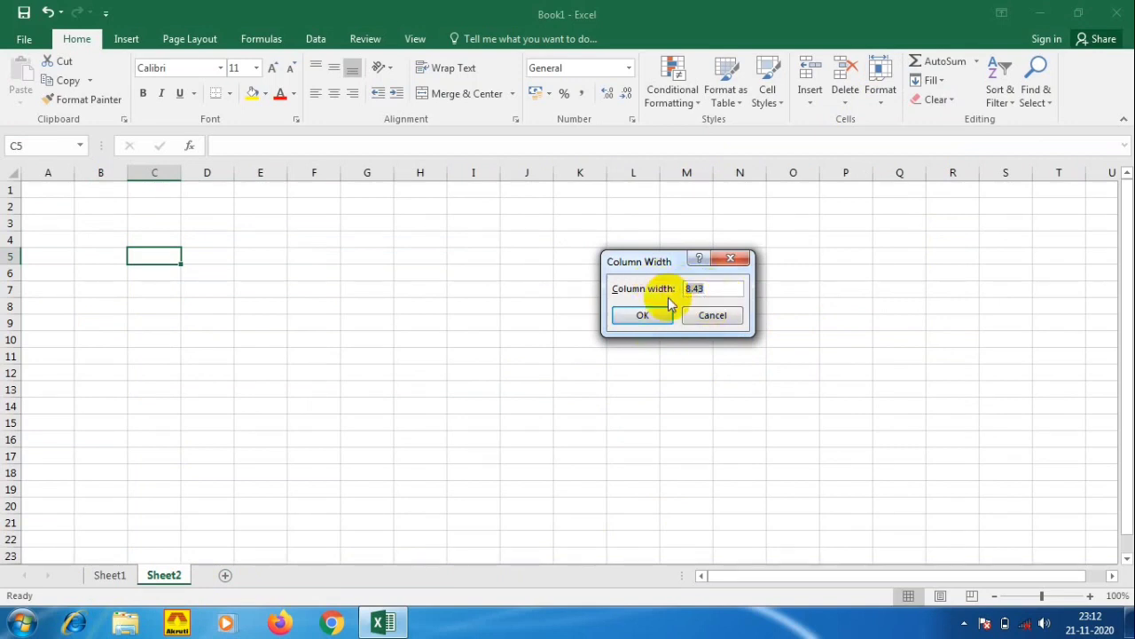
pyautogui.click(714, 317)
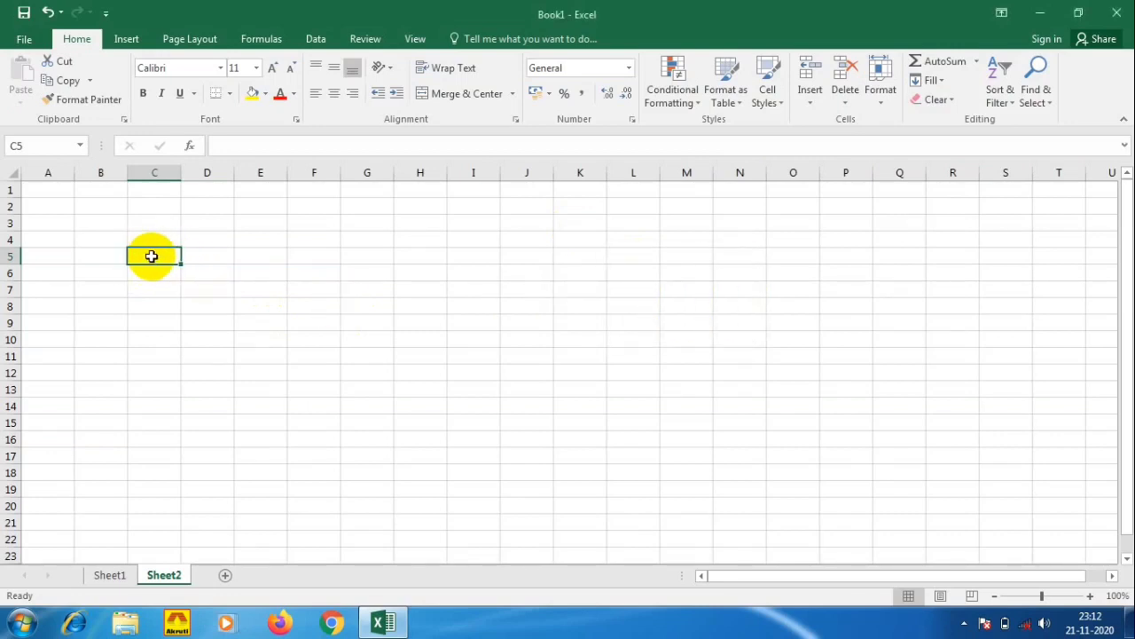
pyautogui.click(878, 94)
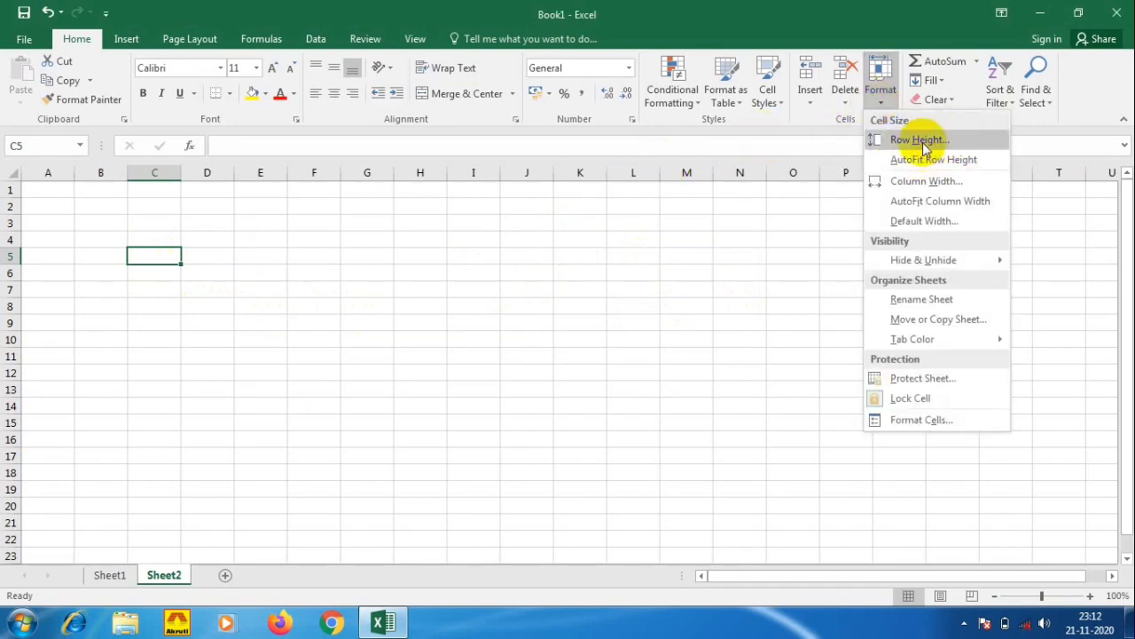
pyautogui.click(924, 144)
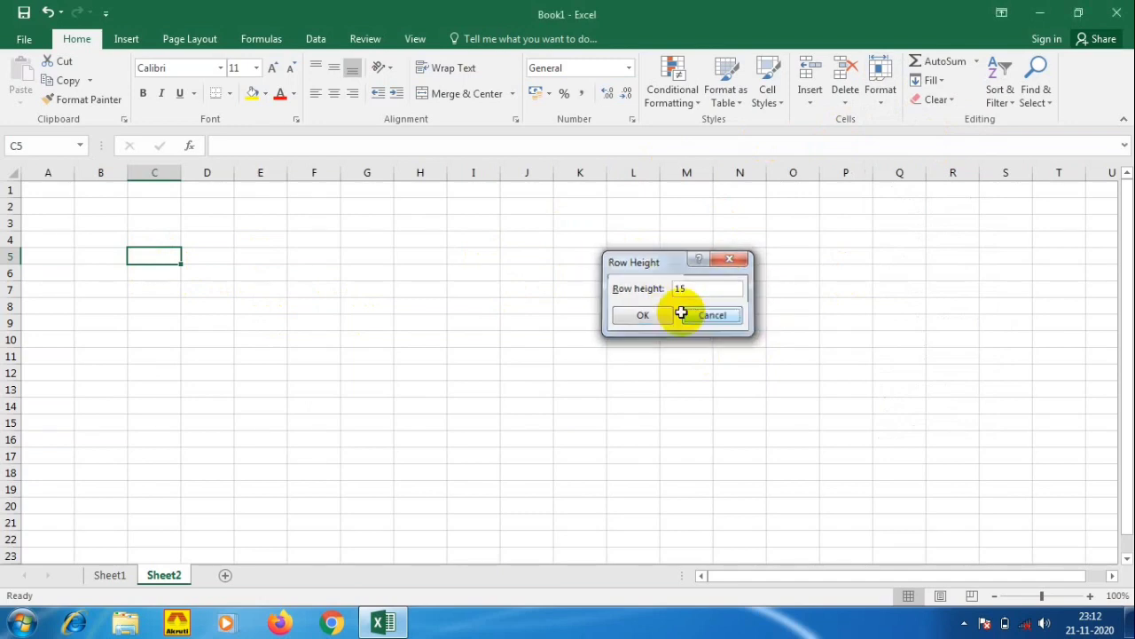
pyautogui.click(710, 318)
# Step: Return to Sheet1 and set the width of columns C to F to 10 for the selected cells C2:F2
pyautogui.click(108, 577)
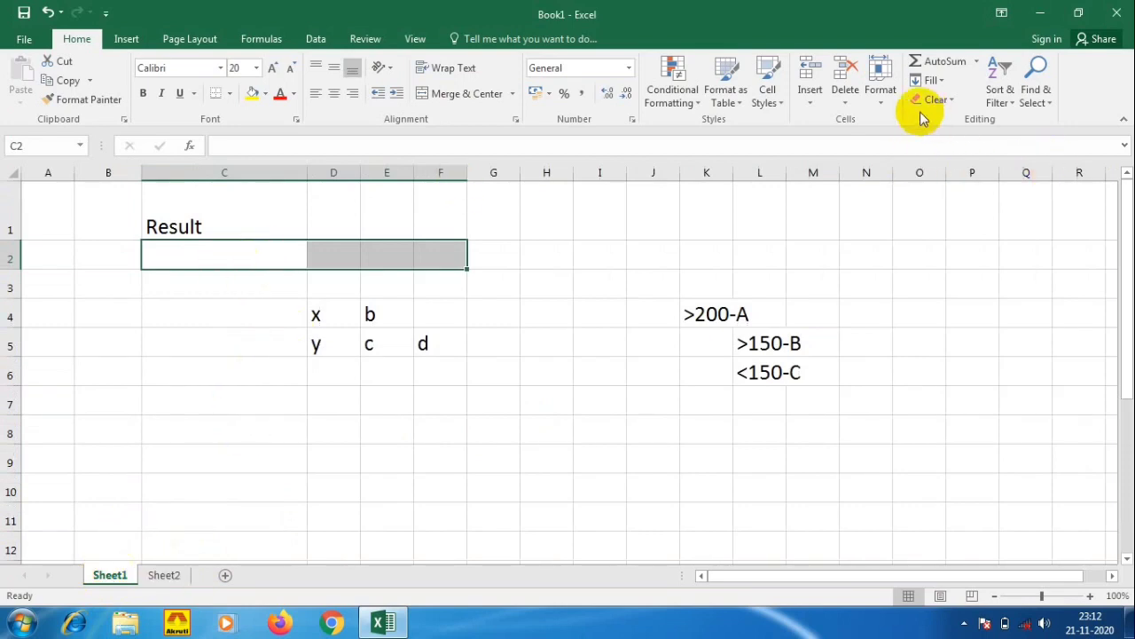
pyautogui.click(881, 93)
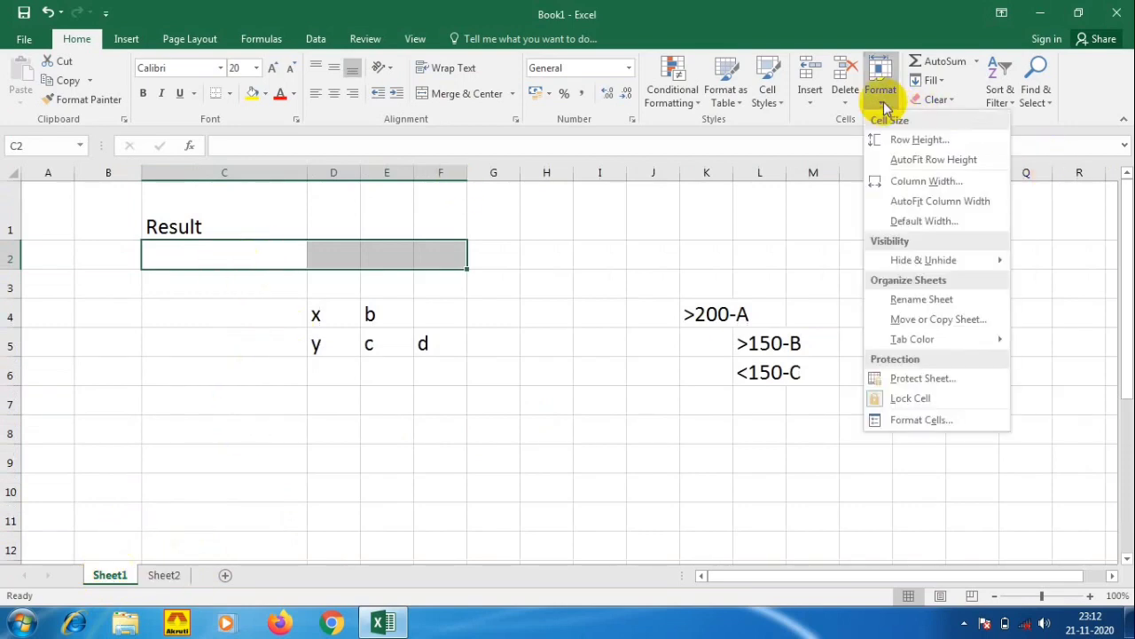
pyautogui.click(929, 183)
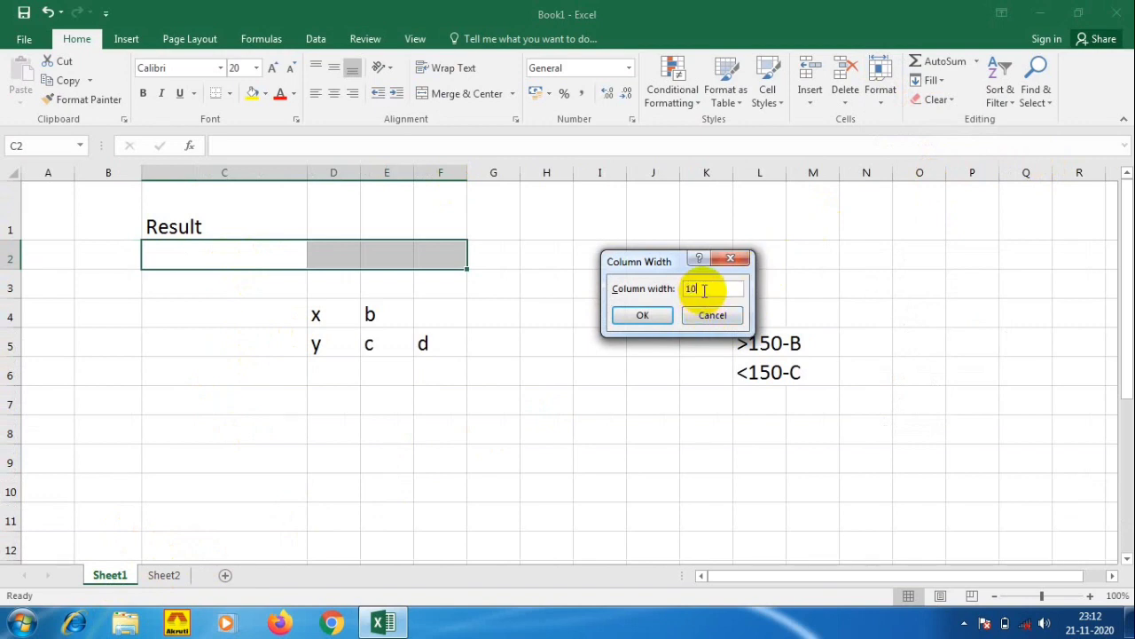
pyautogui.click(646, 321)
pyautogui.click(300, 317)
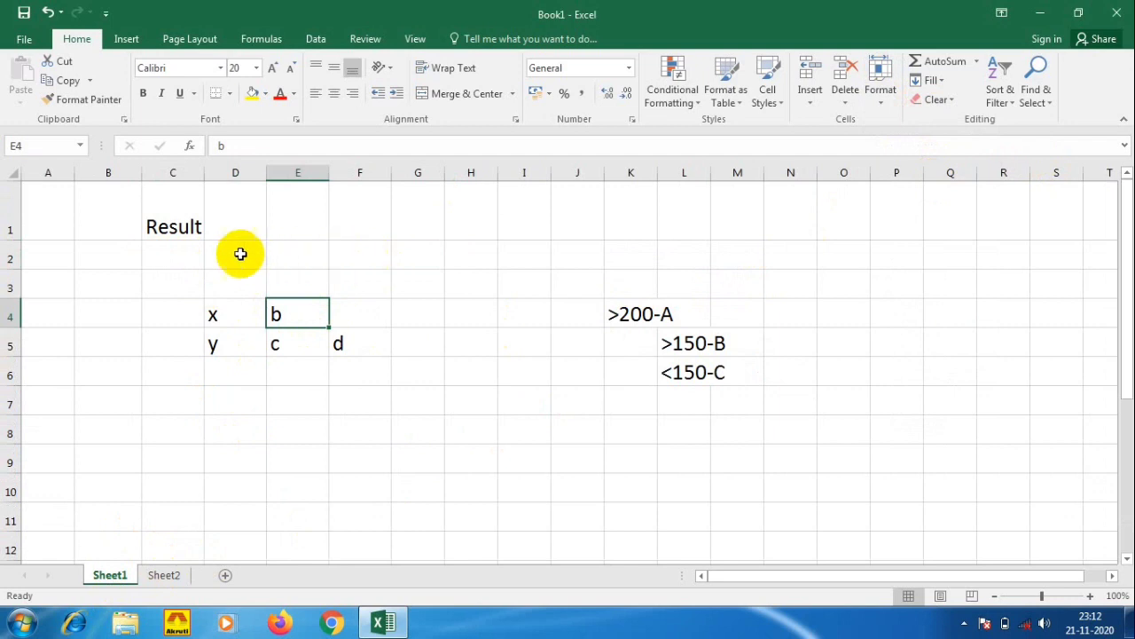
# Step: Select cells C2:F2 again and set the width of columns C to F to 15
pyautogui.moveTo(170, 253); pyautogui.dragTo(374, 253)
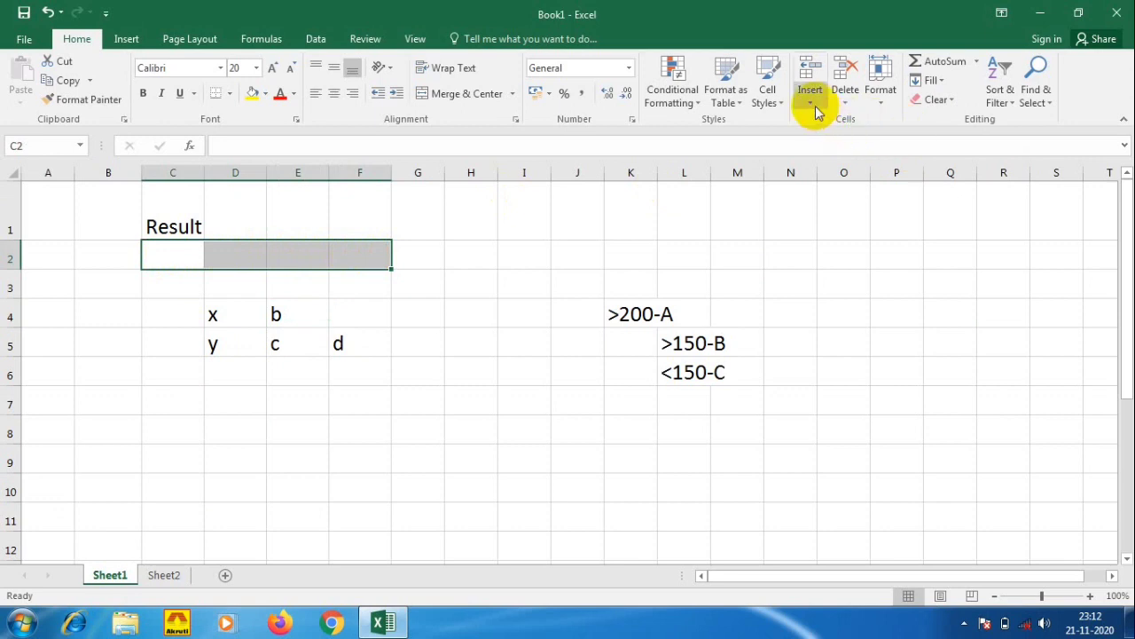
pyautogui.click(880, 105)
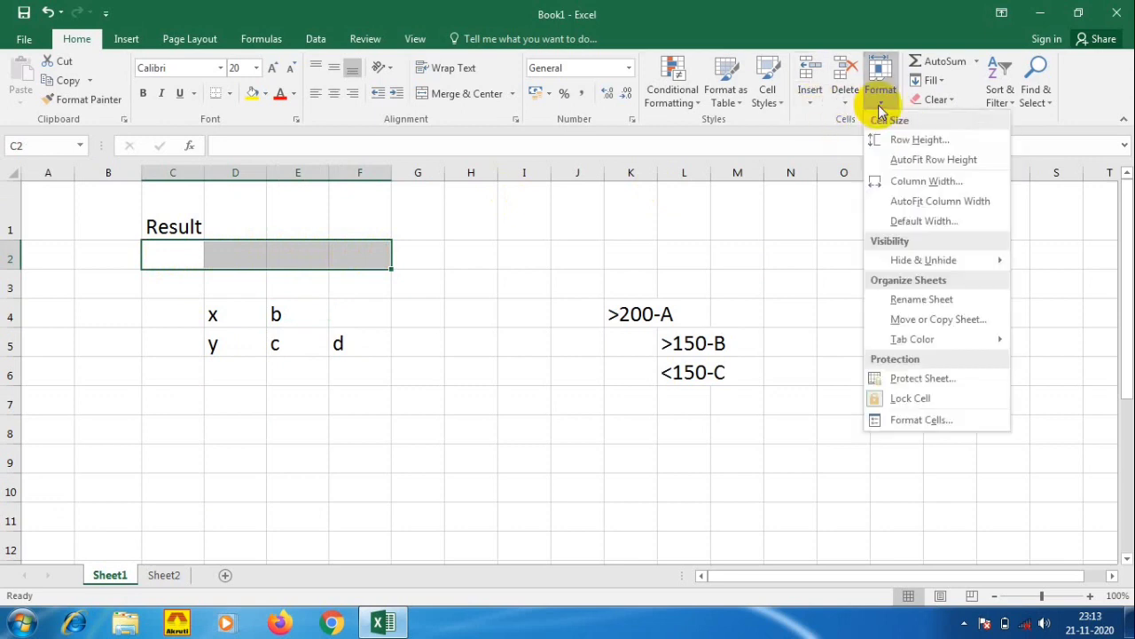
pyautogui.click(927, 181)
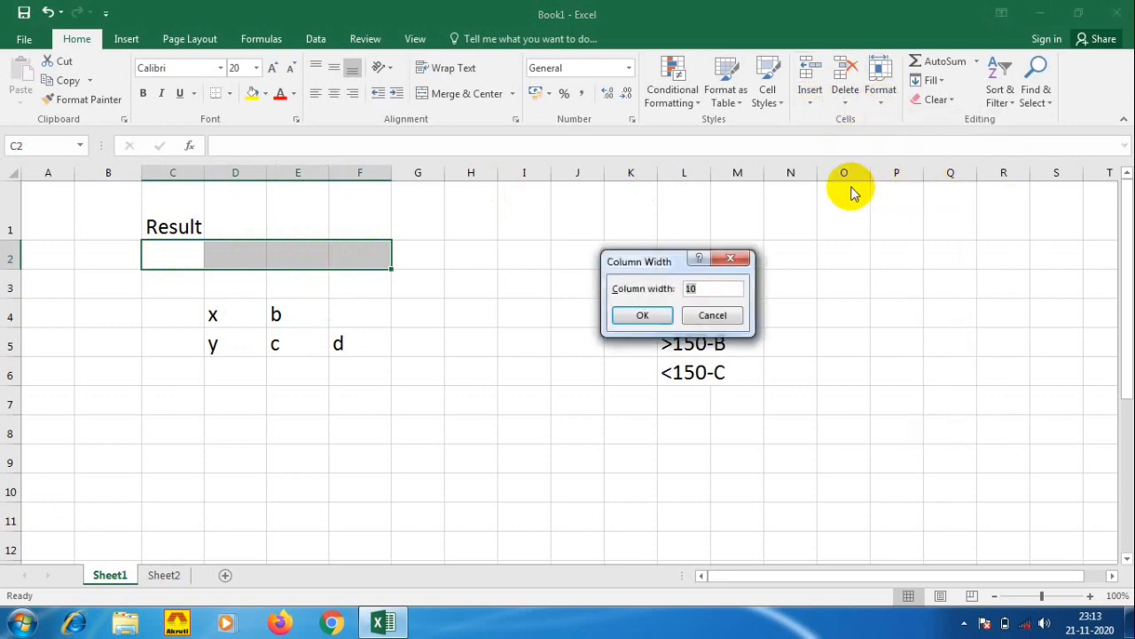
pyautogui.write('15')
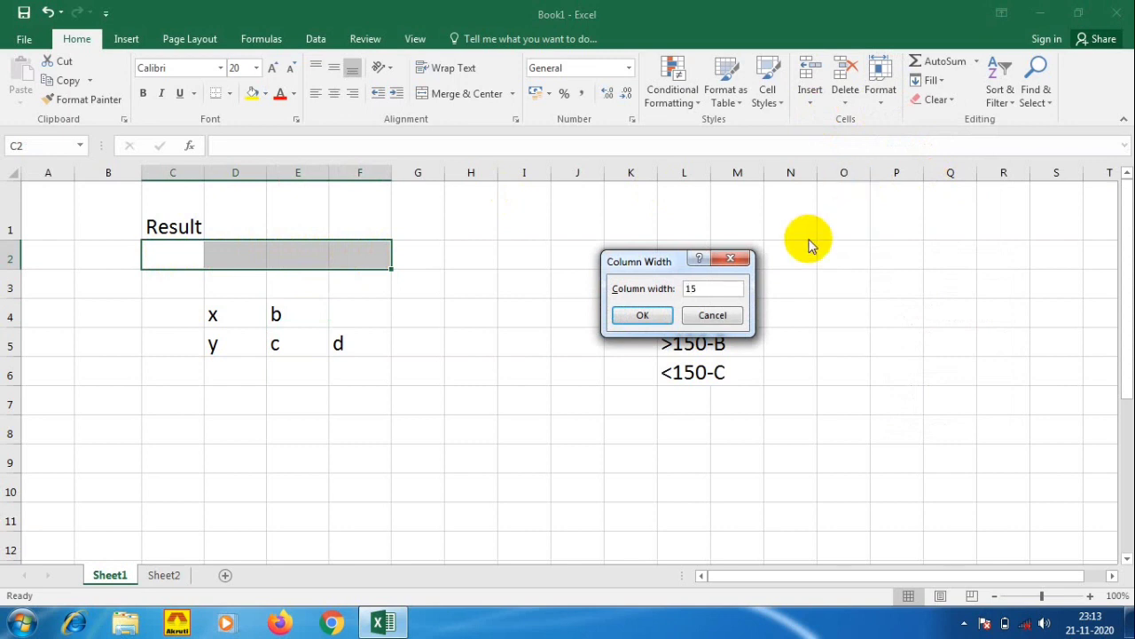
pyautogui.click(642, 314)
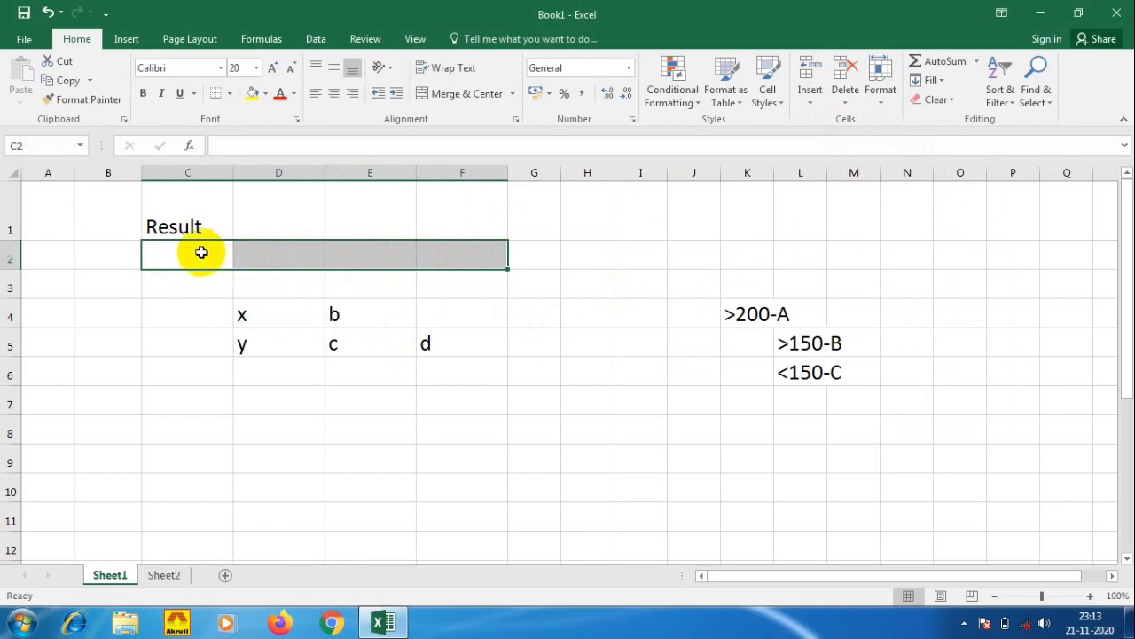
# Step: Set the height of rows 2 to 4 to 40 for the selected cells B2:B4
pyautogui.click(161, 332)
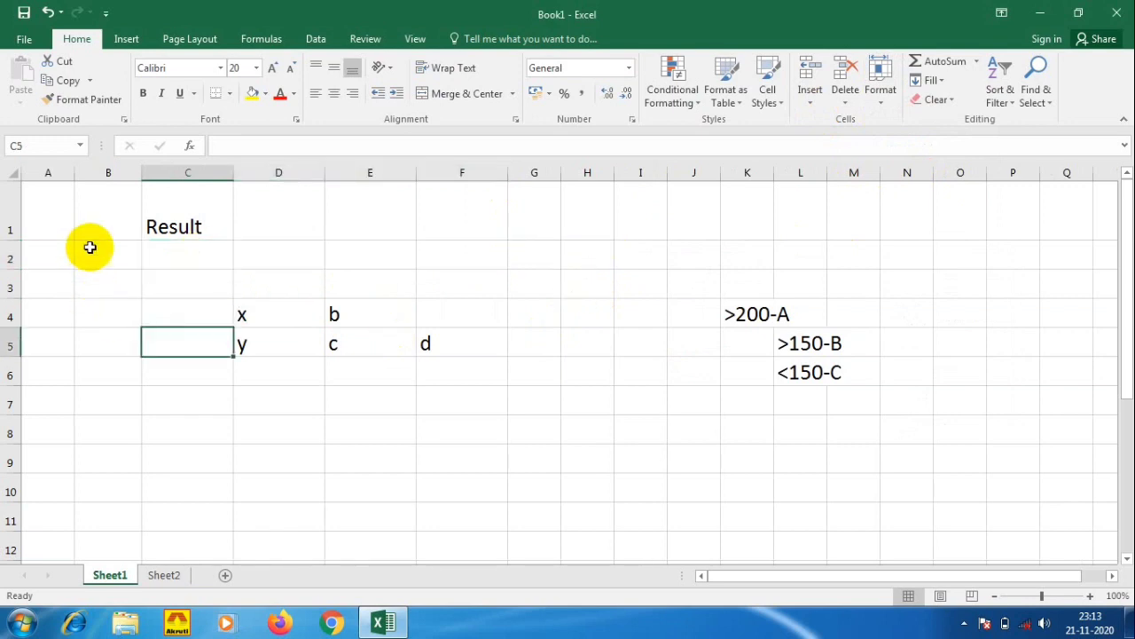
pyautogui.moveTo(92, 263); pyautogui.dragTo(110, 311)
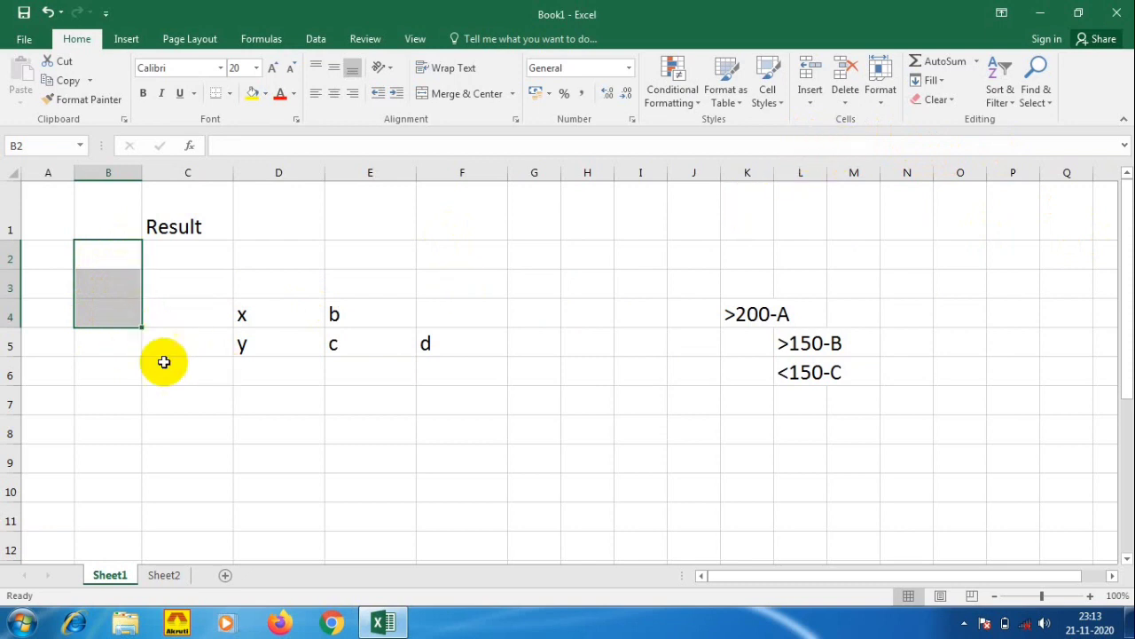
pyautogui.click(881, 96)
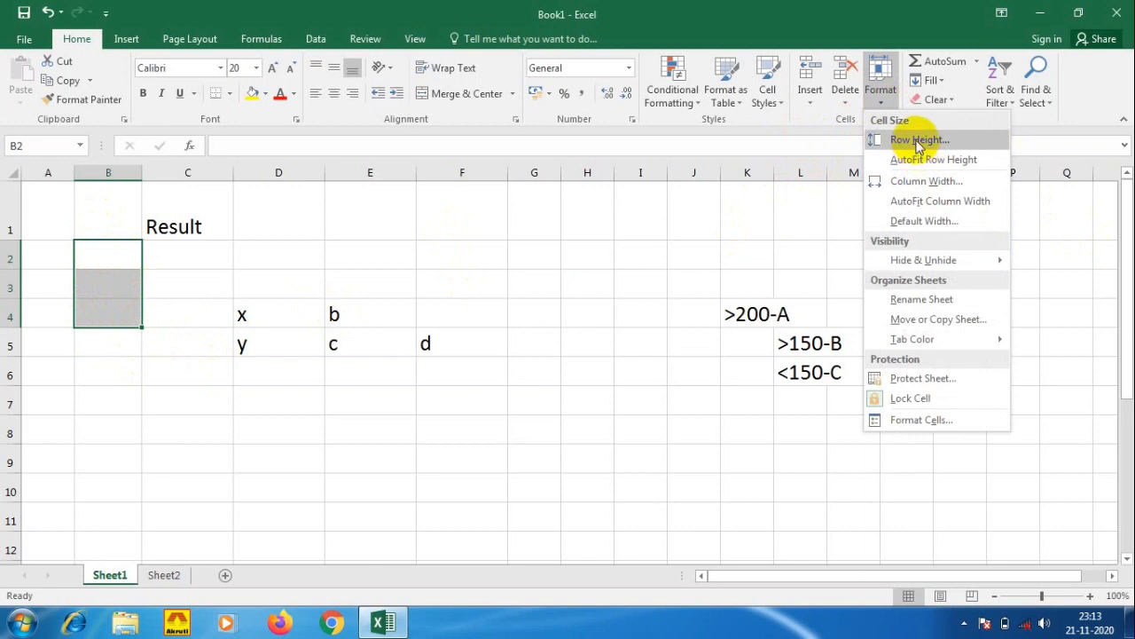
pyautogui.click(918, 142)
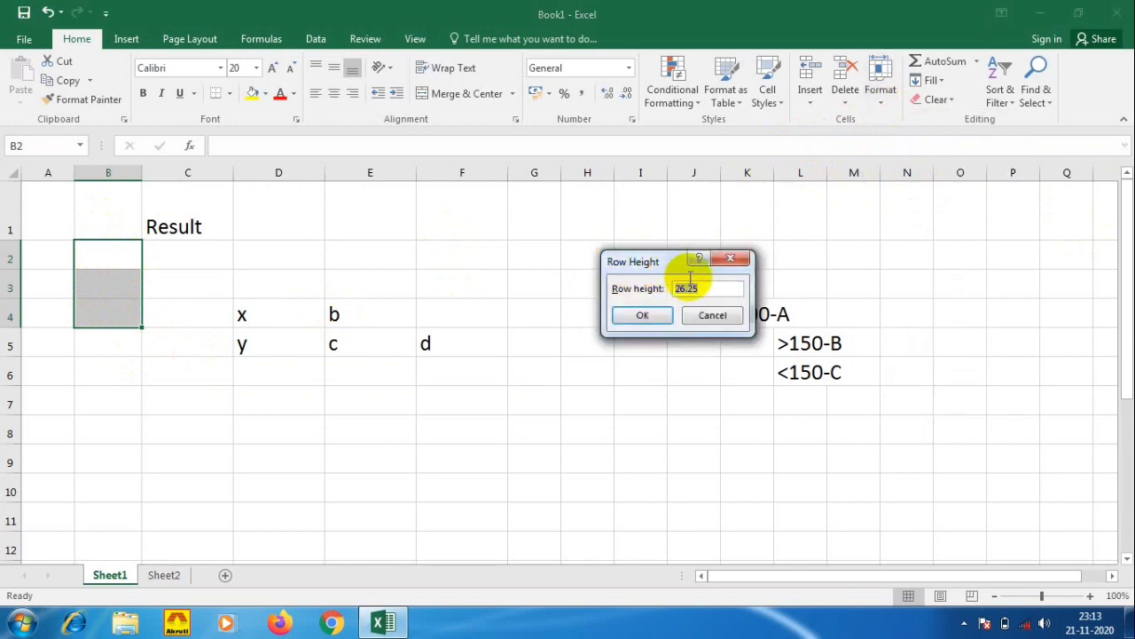
pyautogui.write('40')
pyautogui.click(644, 315)
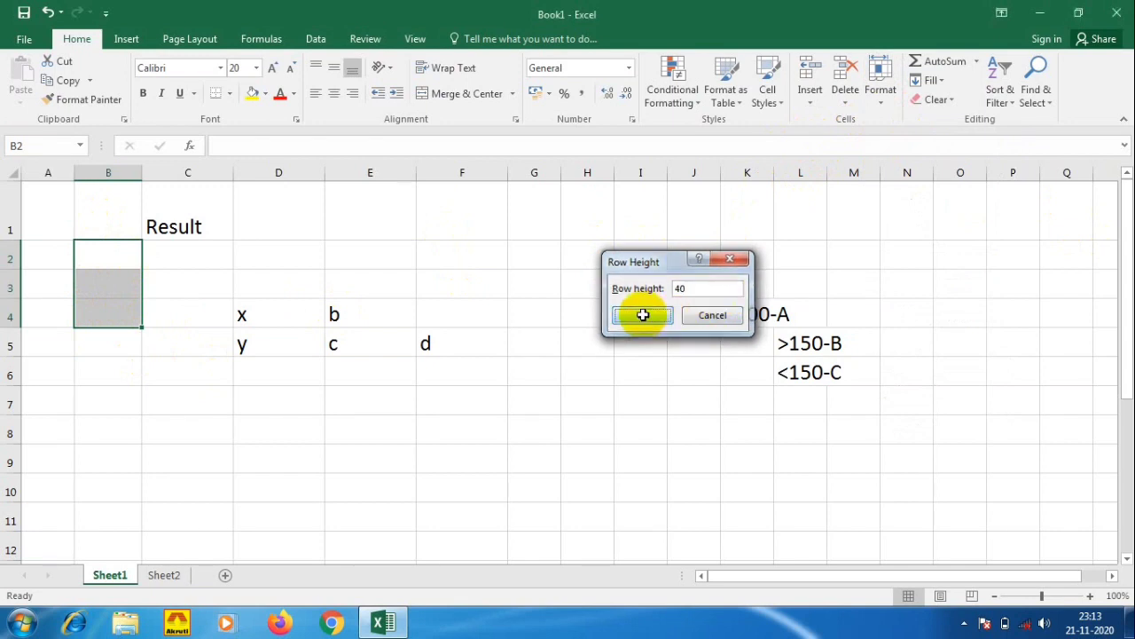
pyautogui.click(435, 338)
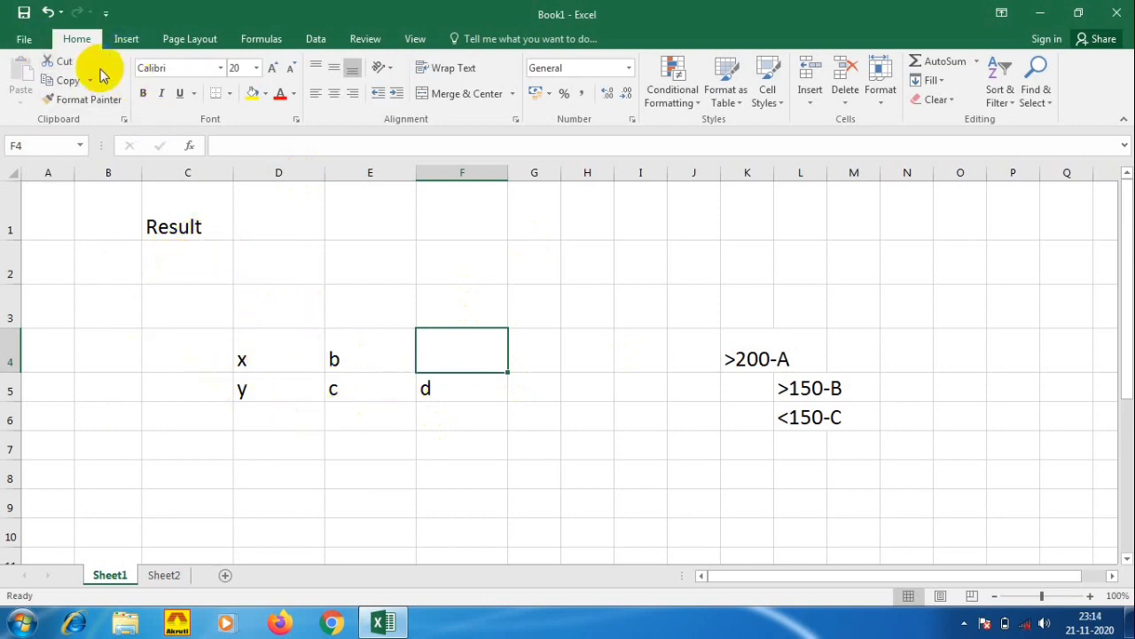
# Step: Check the print preview of Sheet1 without borders and return to the worksheet
pyautogui.click(24, 39)
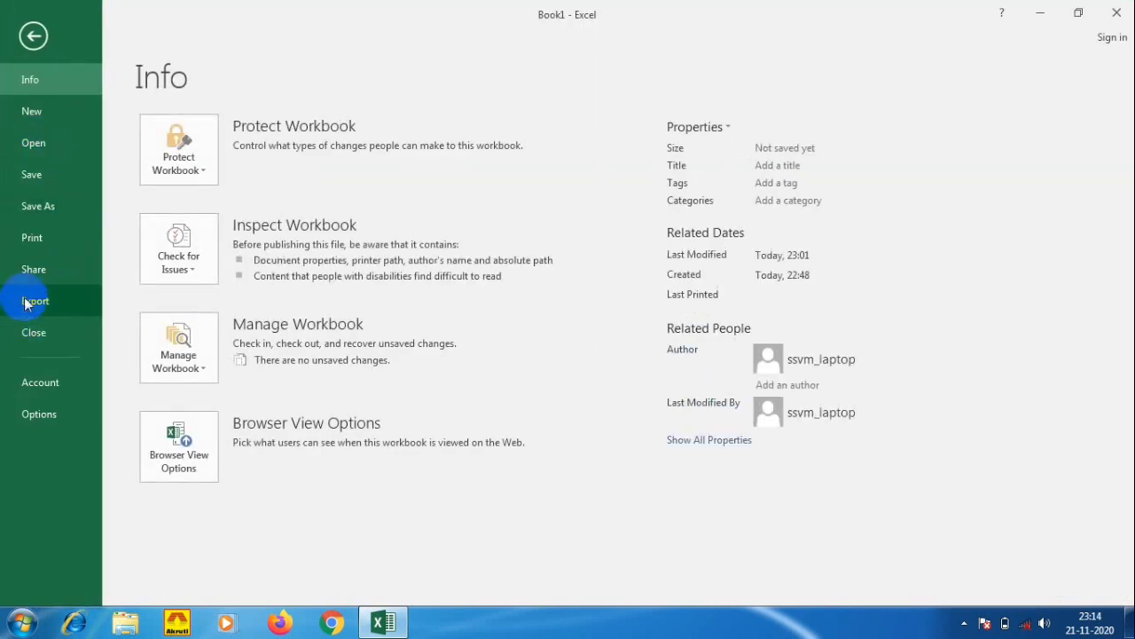
pyautogui.click(29, 249)
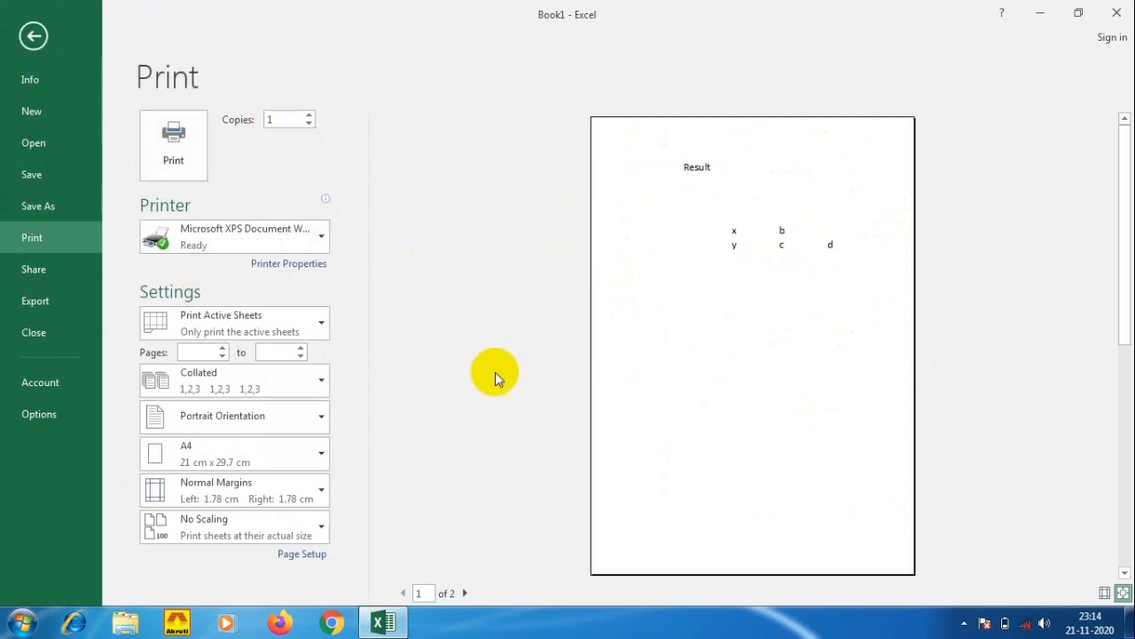
pyautogui.click(36, 39)
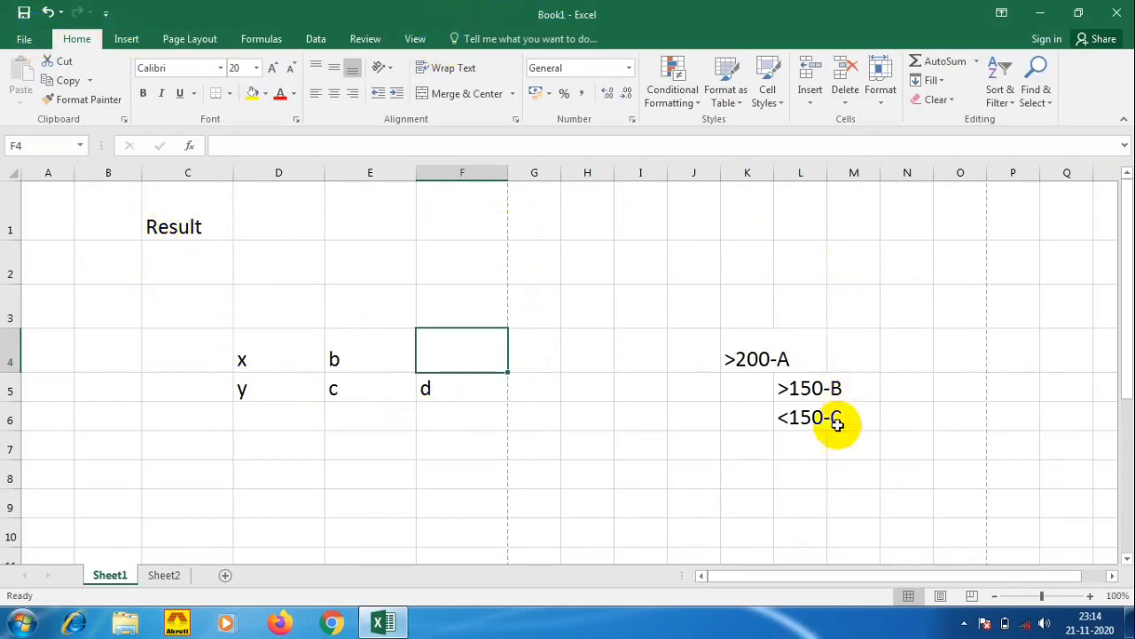
# Step: Apply a left border to the range C1:F5
pyautogui.moveTo(167, 225); pyautogui.dragTo(477, 390)
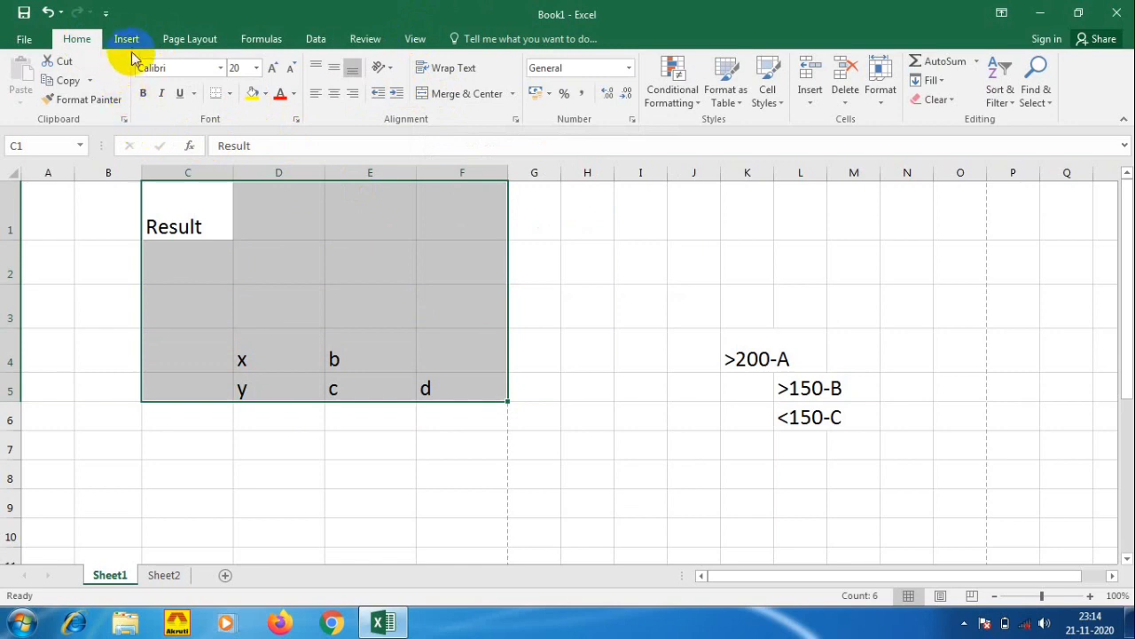
pyautogui.click(229, 94)
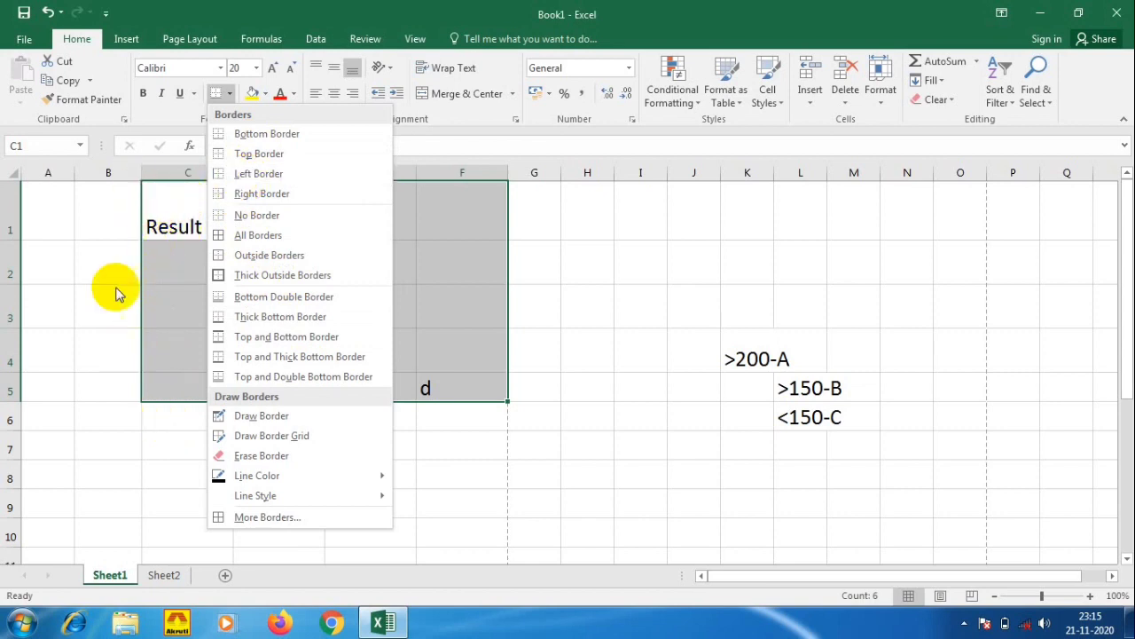
pyautogui.click(260, 173)
pyautogui.click(223, 439)
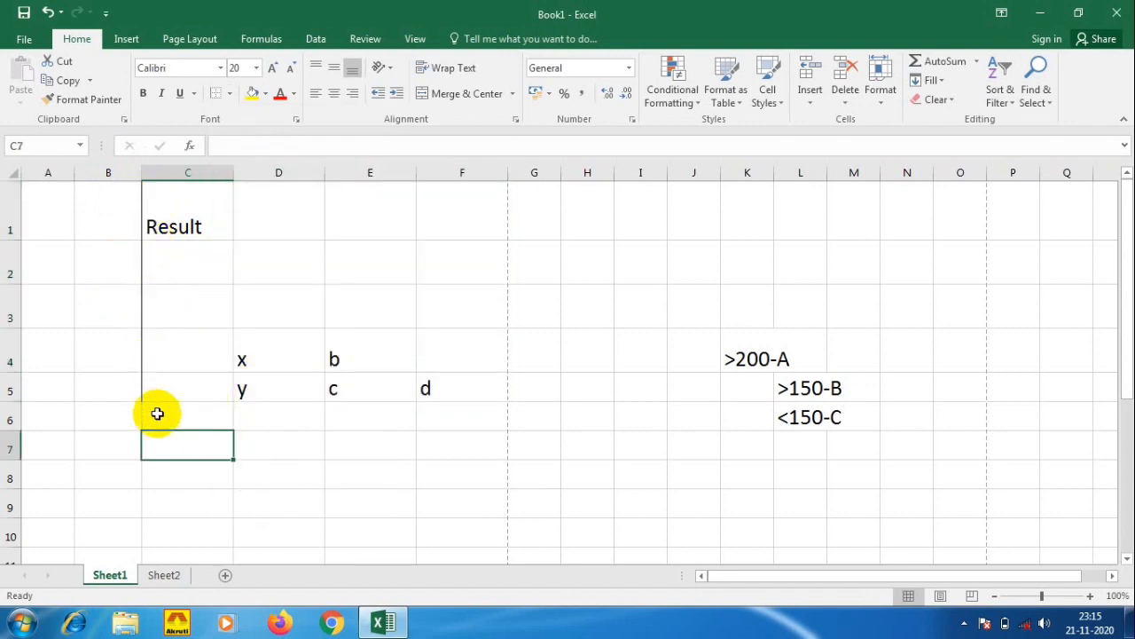
# Step: Dismiss the low battery warning and check how the left border looks in the print preview
pyautogui.click(24, 39)
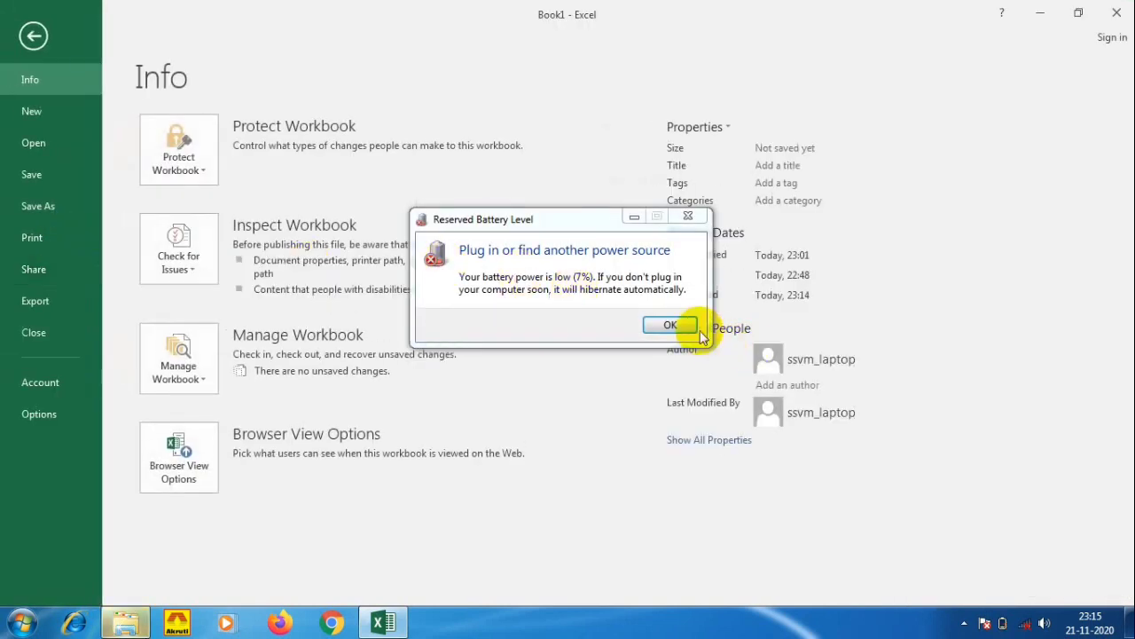
pyautogui.click(672, 325)
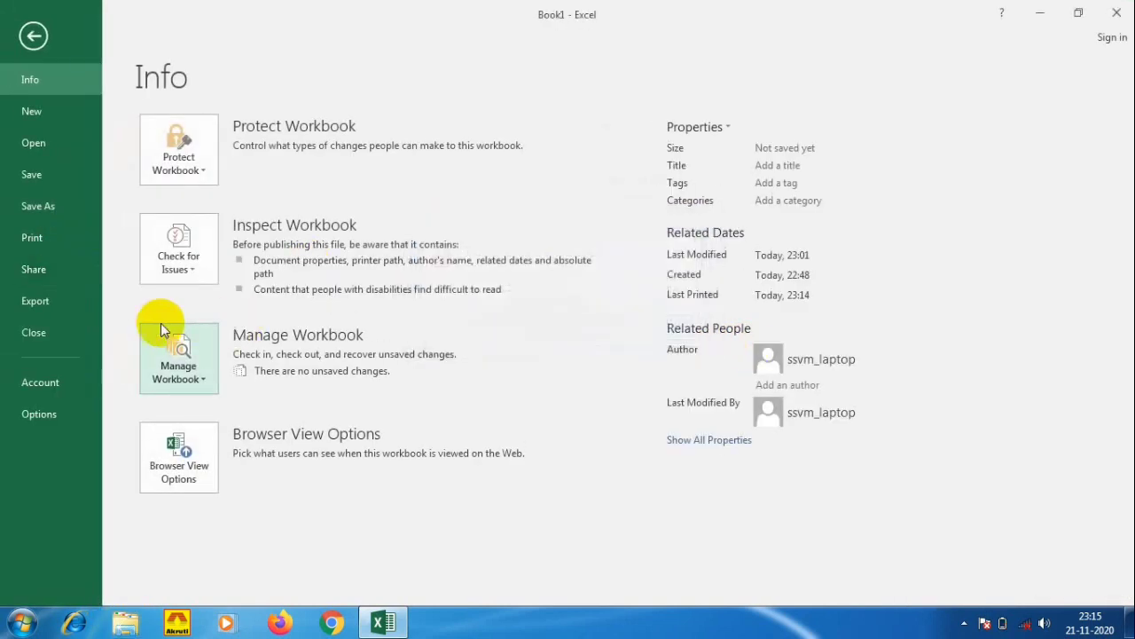
pyautogui.click(27, 238)
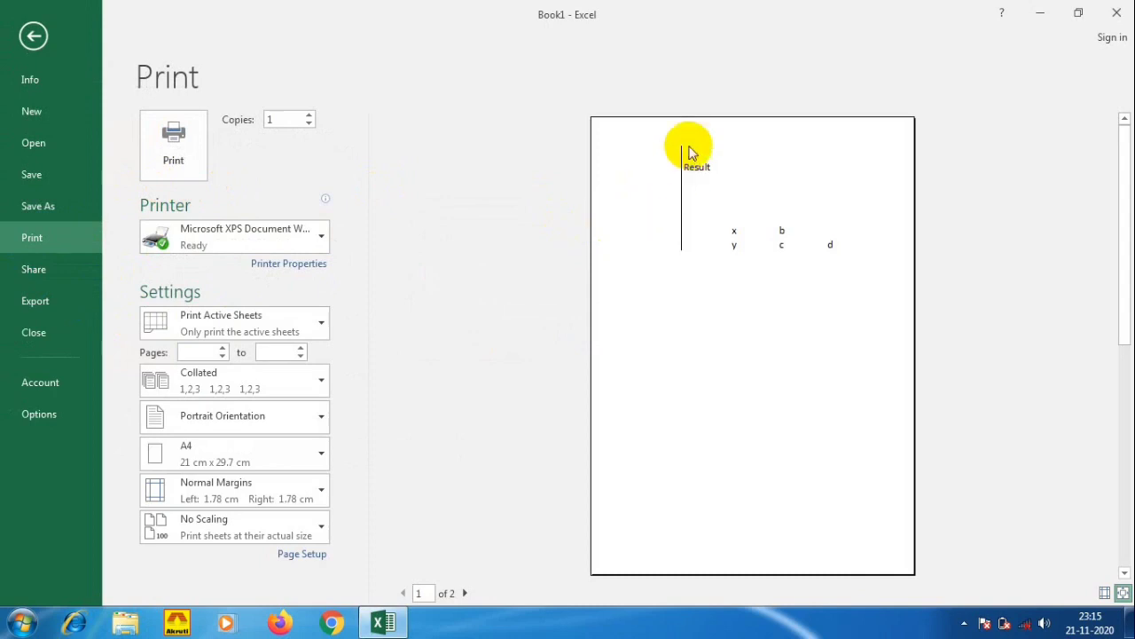
pyautogui.click(30, 38)
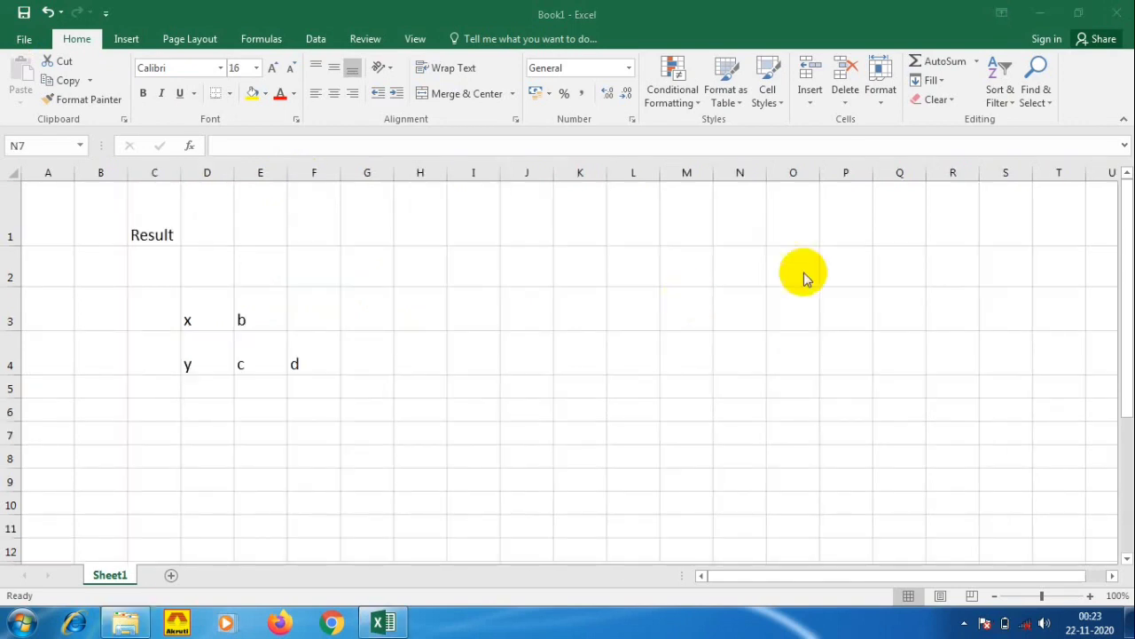
# Step: Apply all borders to the range C1:F4
pyautogui.click(159, 220)
pyautogui.moveTo(159, 220); pyautogui.dragTo(311, 363)
pyautogui.moveTo(310, 363); pyautogui.dragTo(311, 364)
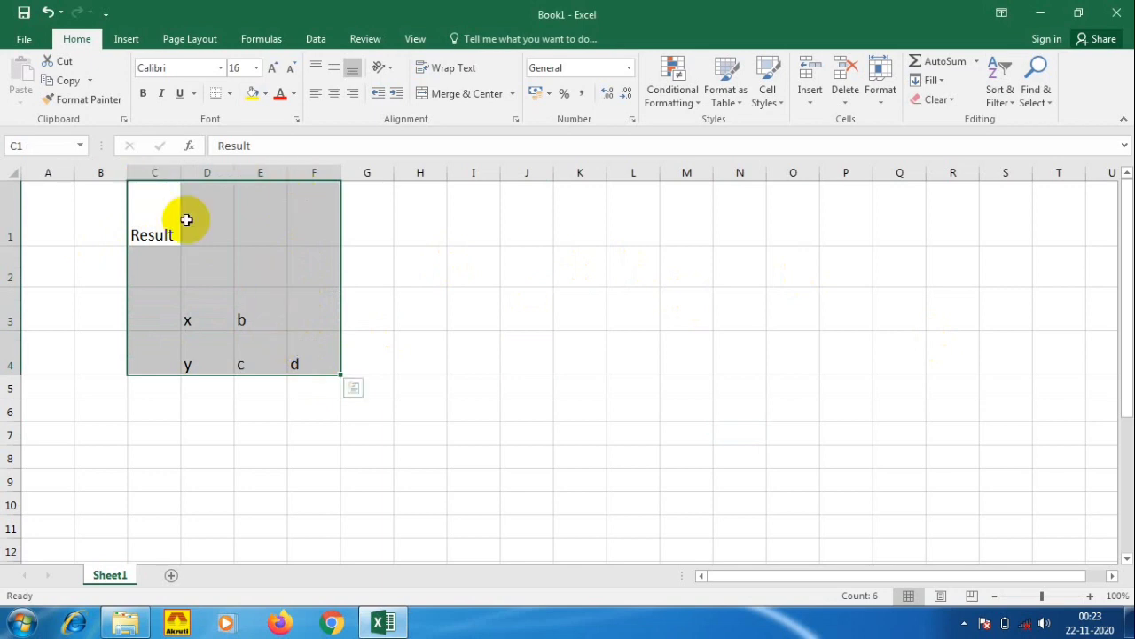
pyautogui.click(229, 96)
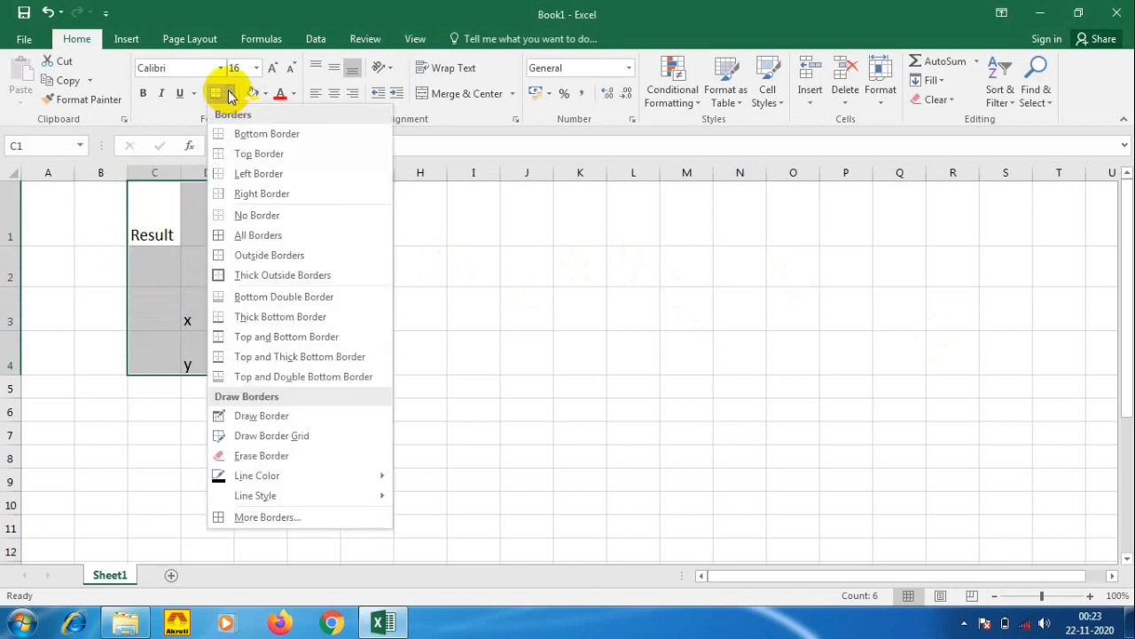
pyautogui.click(258, 234)
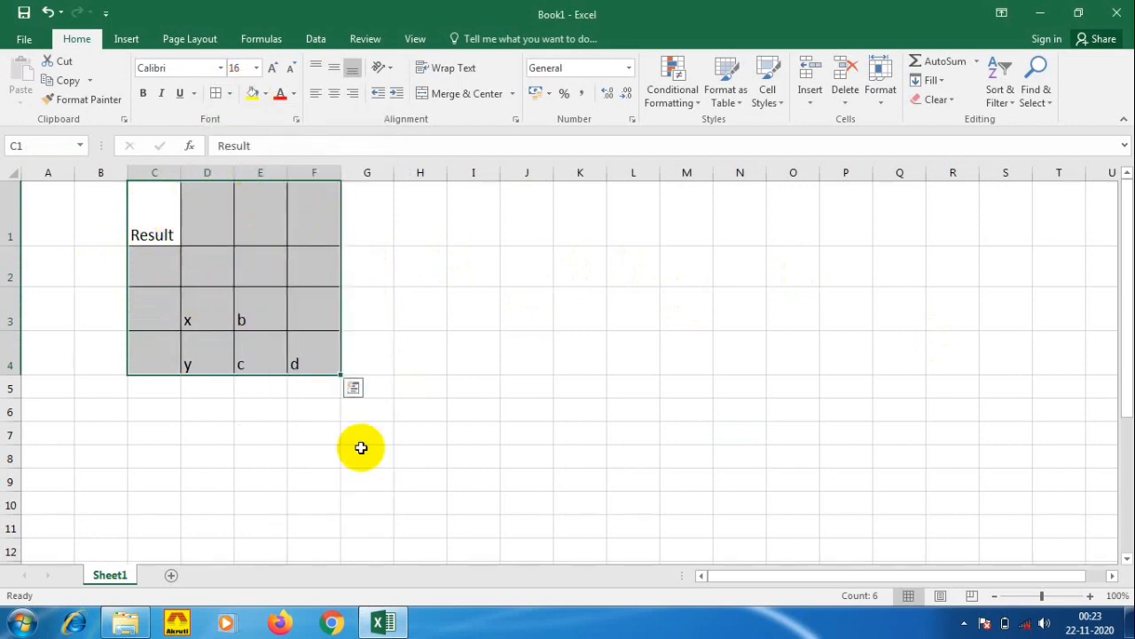
pyautogui.click(266, 477)
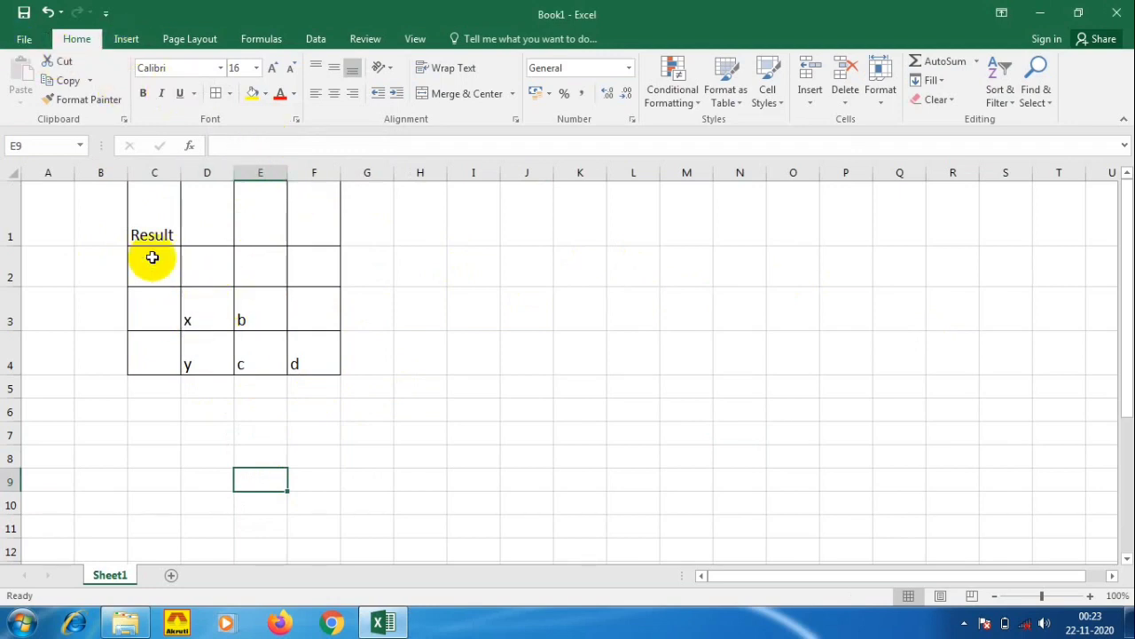
# Step: Check the fully bordered table in the print preview and return to the worksheet
pyautogui.click(24, 41)
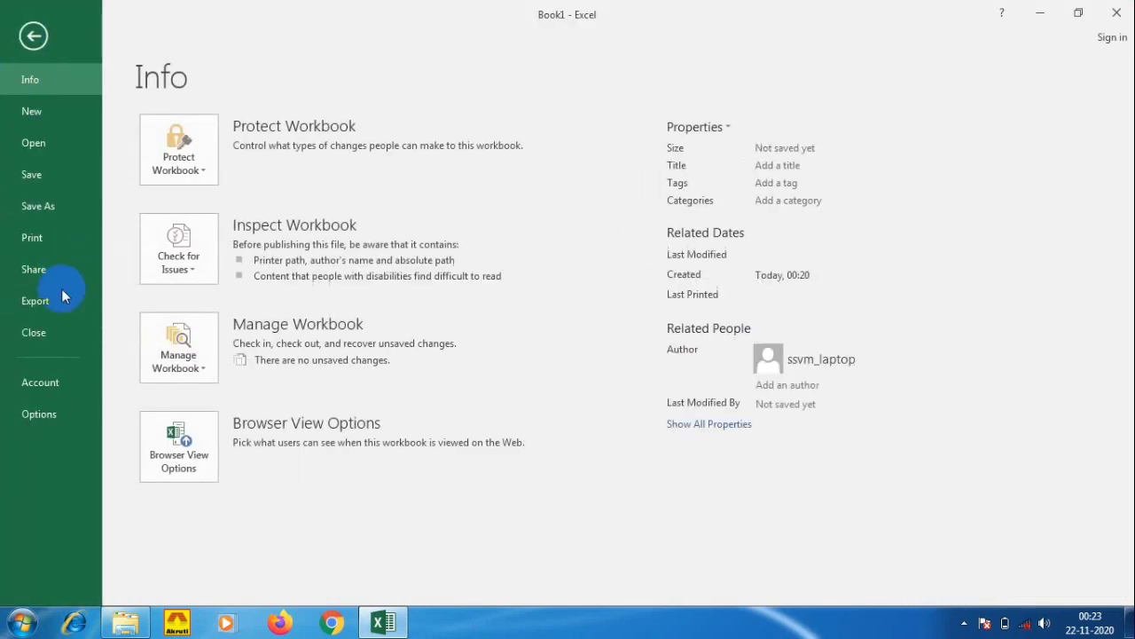
pyautogui.click(31, 240)
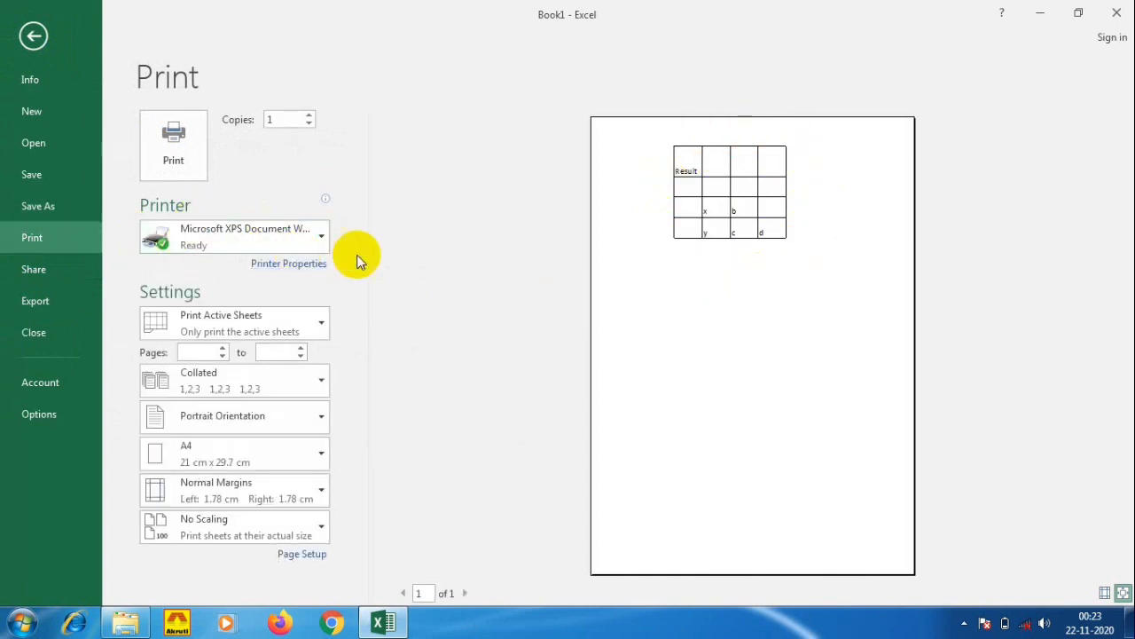
pyautogui.click(31, 38)
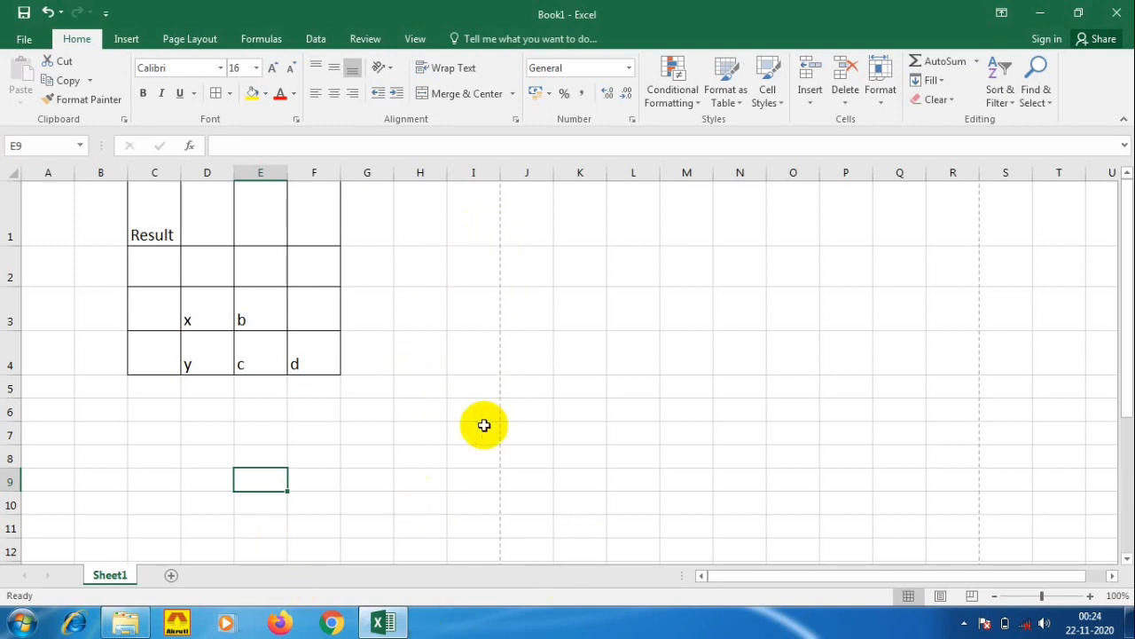
# Step: Clear the contents of the range B1:G6, keeping the table's borders
pyautogui.click(106, 199)
pyautogui.moveTo(106, 200); pyautogui.dragTo(379, 400)
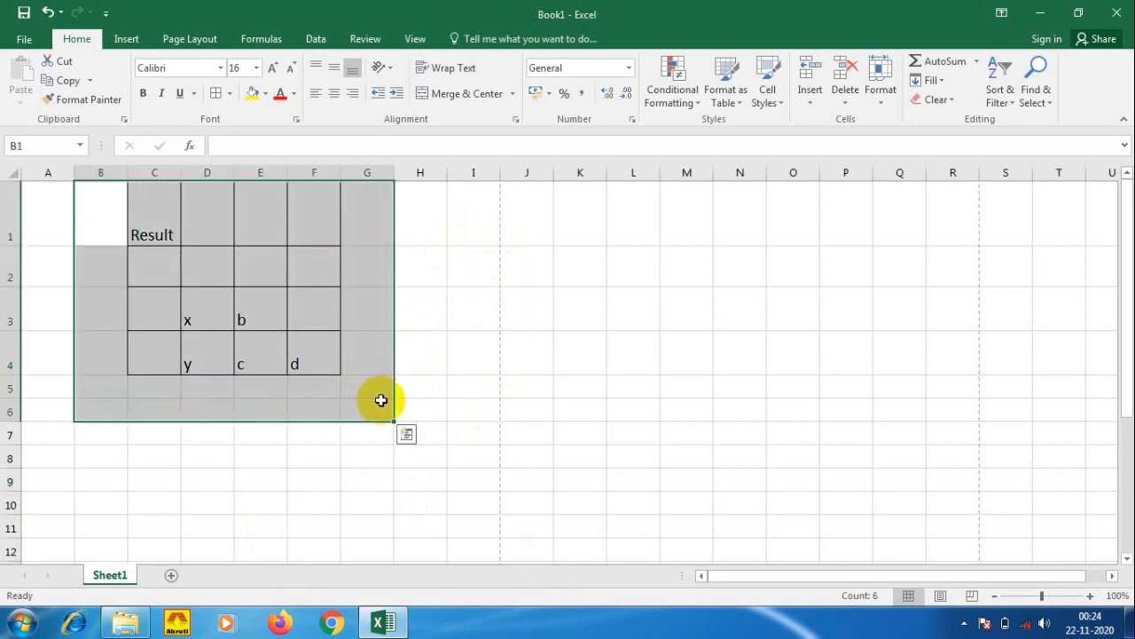
pyautogui.press('Delete')
pyautogui.click(437, 431)
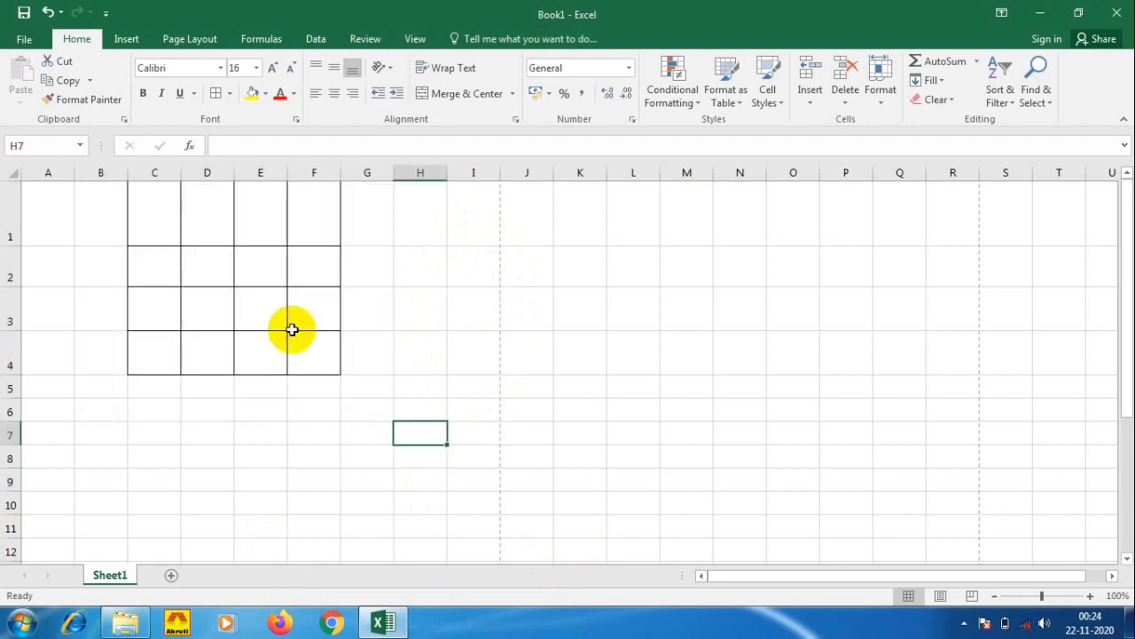
# Step: Enter 1 in D2 and 2 in D3, then extend the series with the fill handle down to D10
pyautogui.click(203, 264)
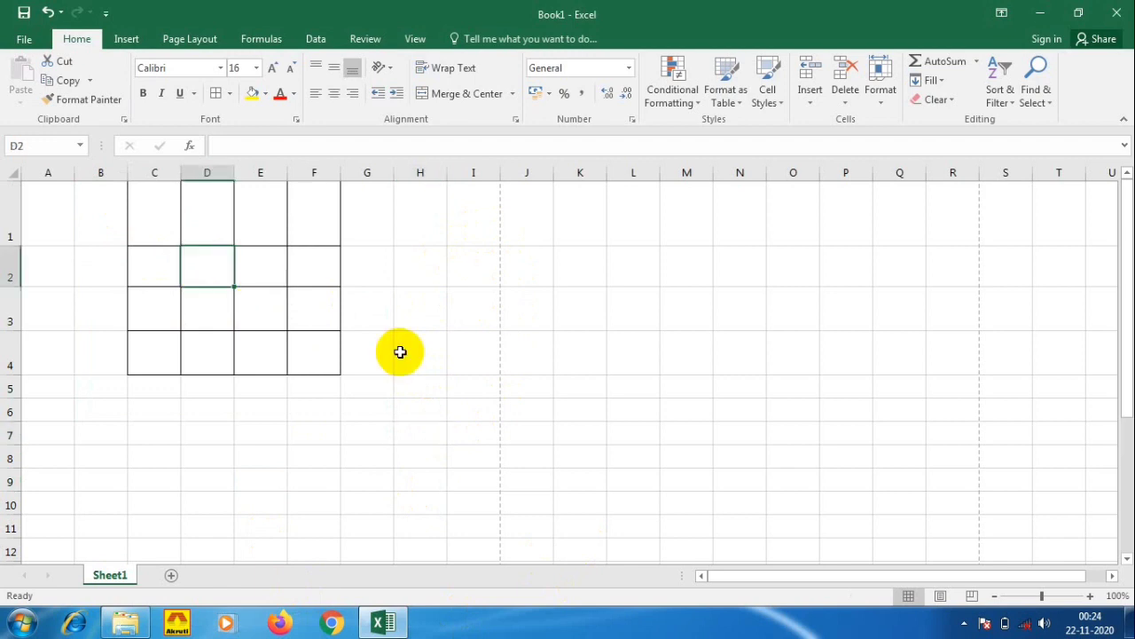
pyautogui.write('1')
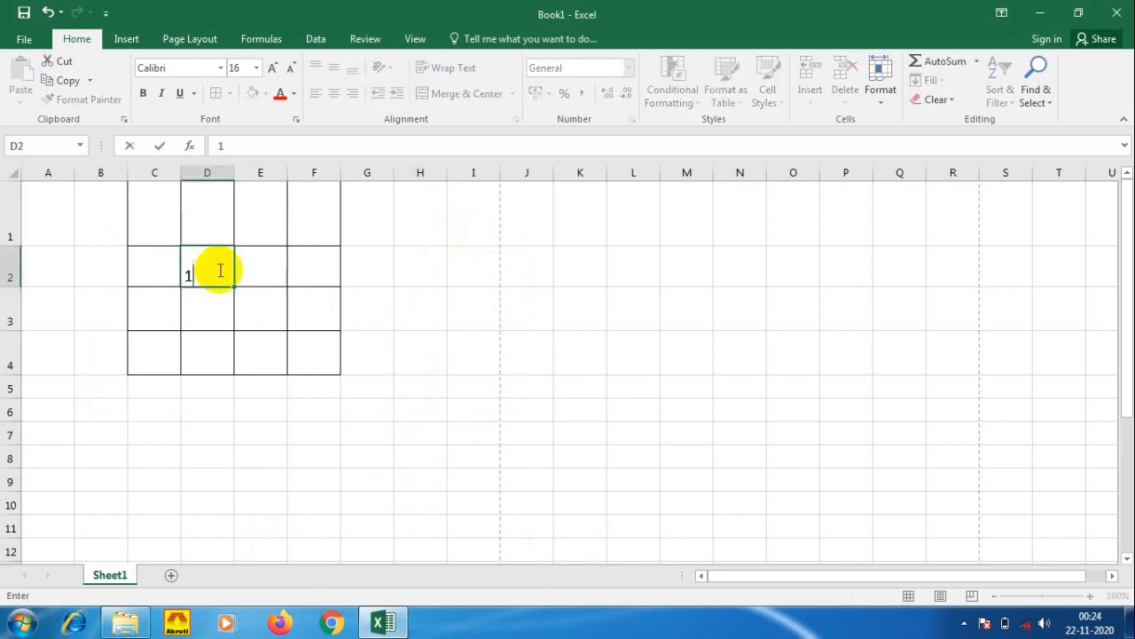
pyautogui.press('Return')
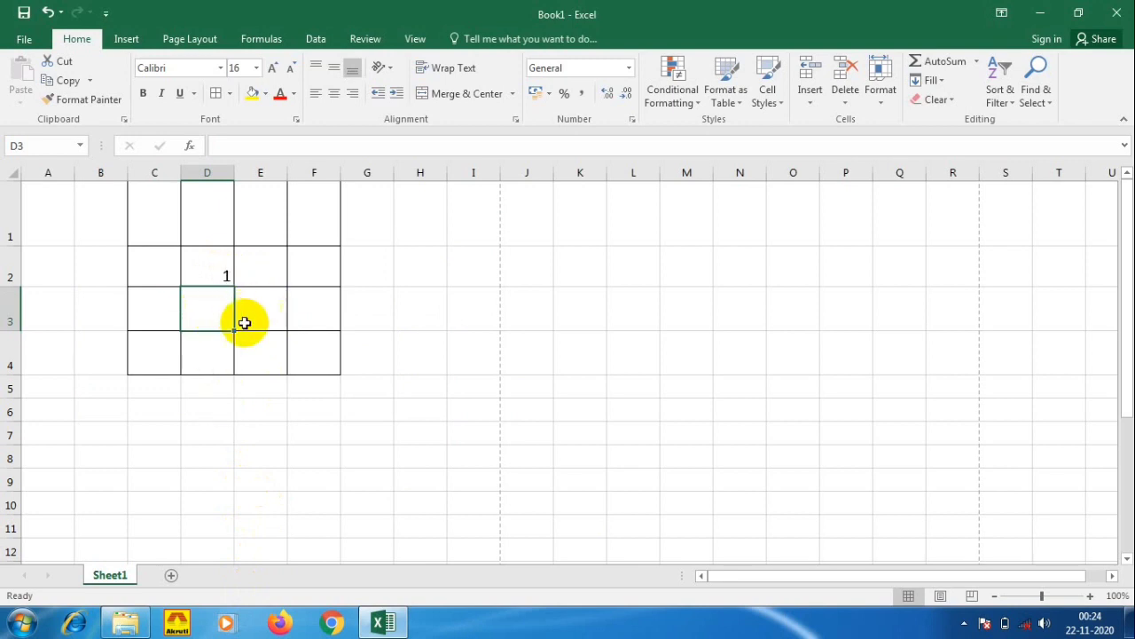
pyautogui.write('2')
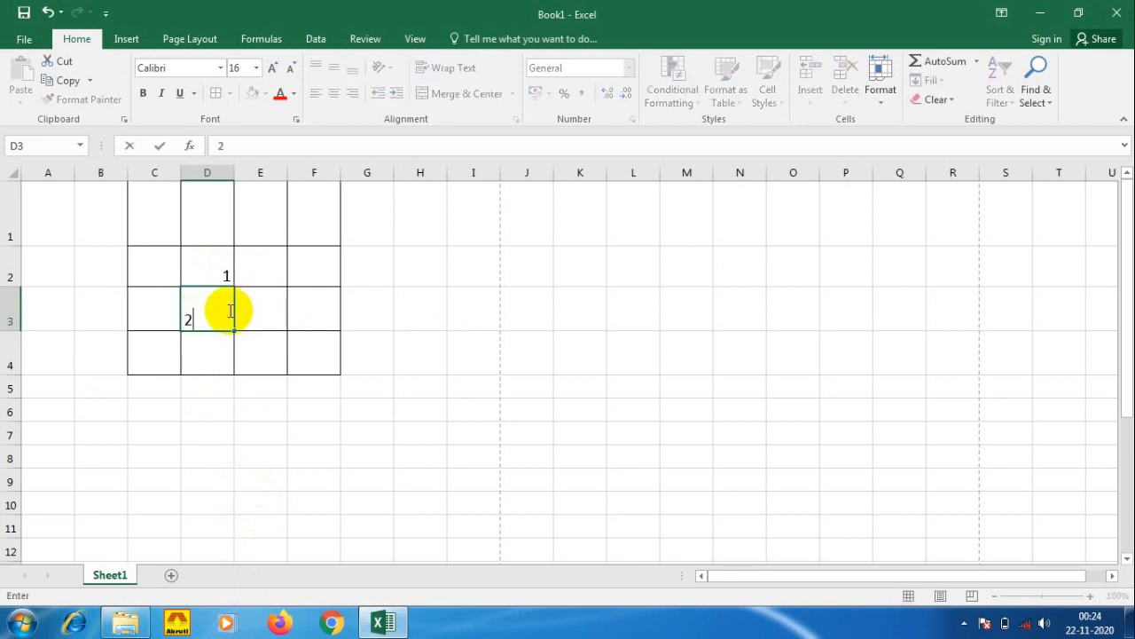
pyautogui.click(259, 387)
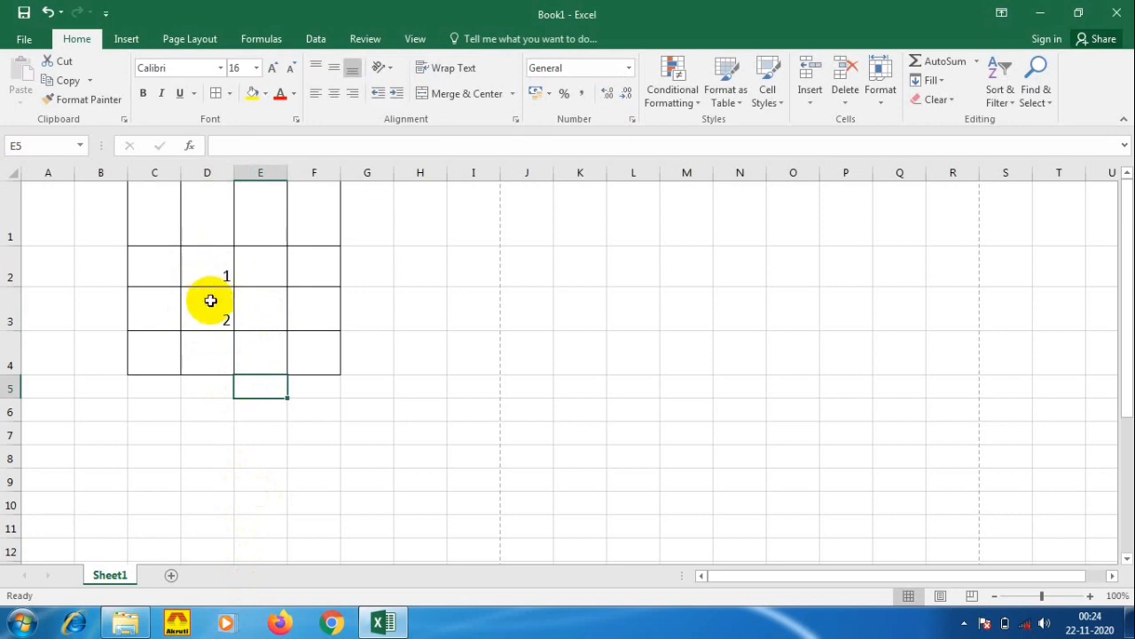
pyautogui.moveTo(215, 263); pyautogui.dragTo(215, 320)
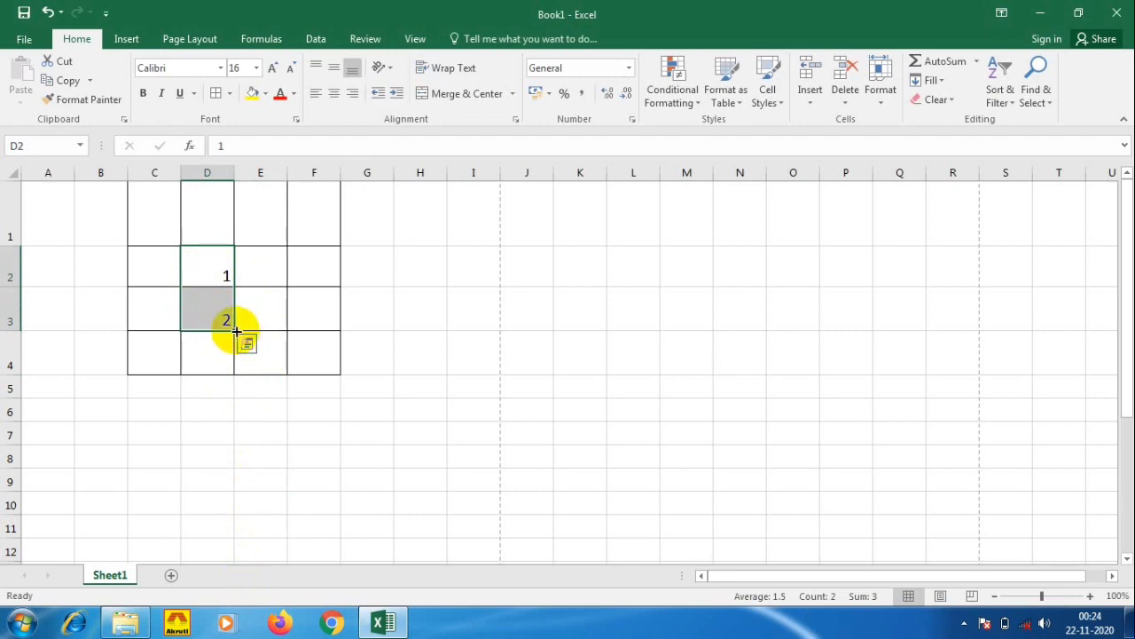
pyautogui.moveTo(237, 331); pyautogui.dragTo(228, 522)
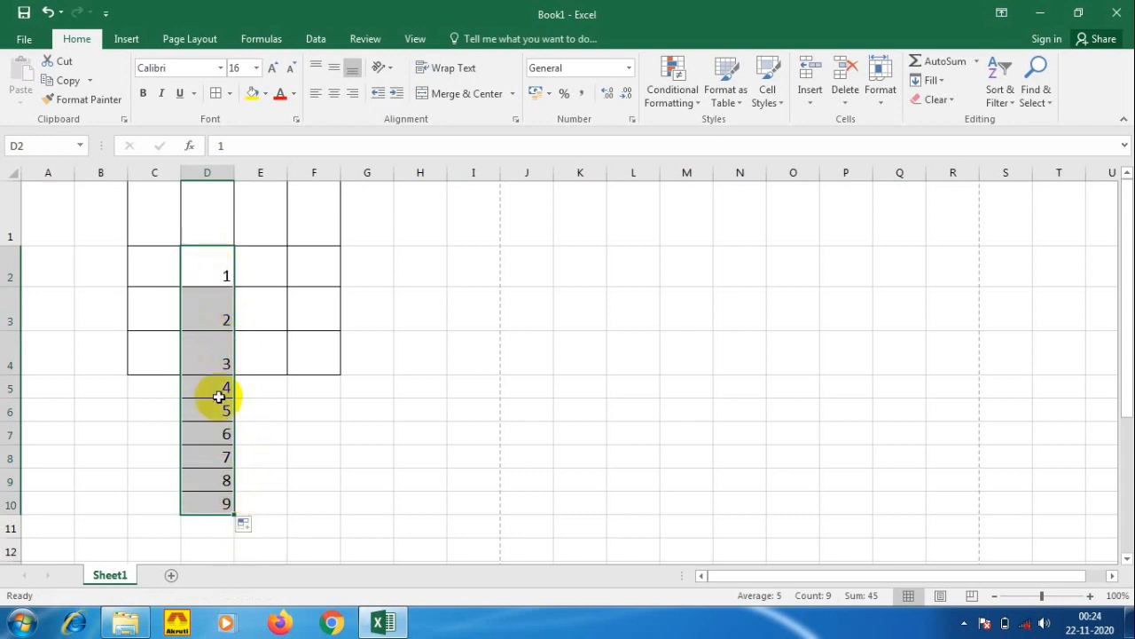
# Step: Enter 1 in E2 and 3 in E3, then extend the odd-number series with the fill handle down to E10
pyautogui.click(266, 275)
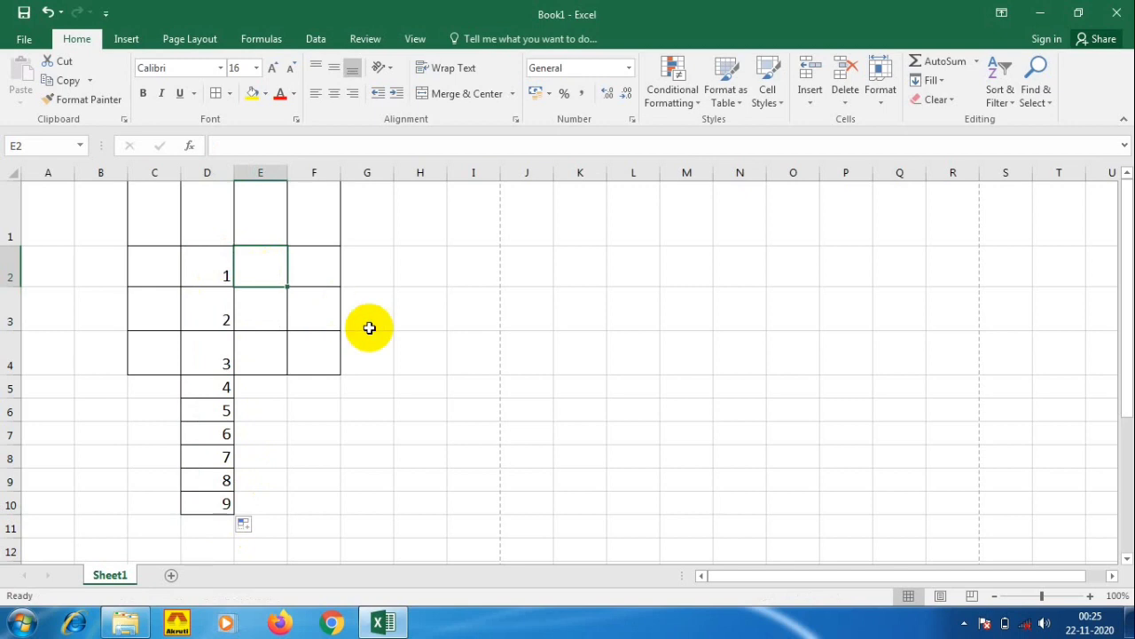
pyautogui.write('1')
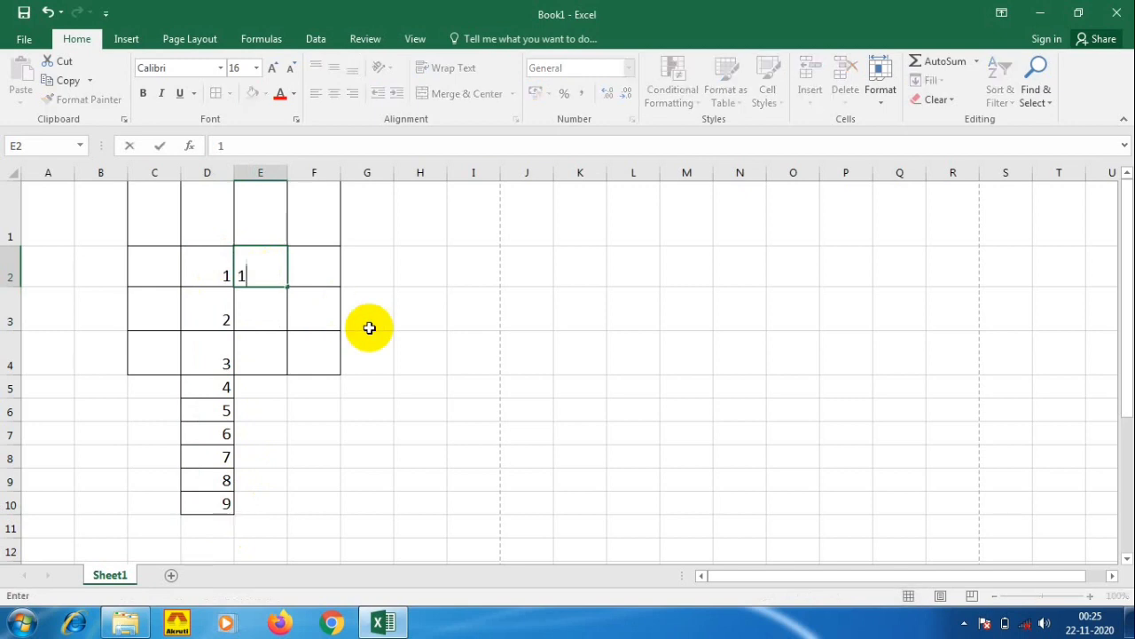
pyautogui.press('Return')
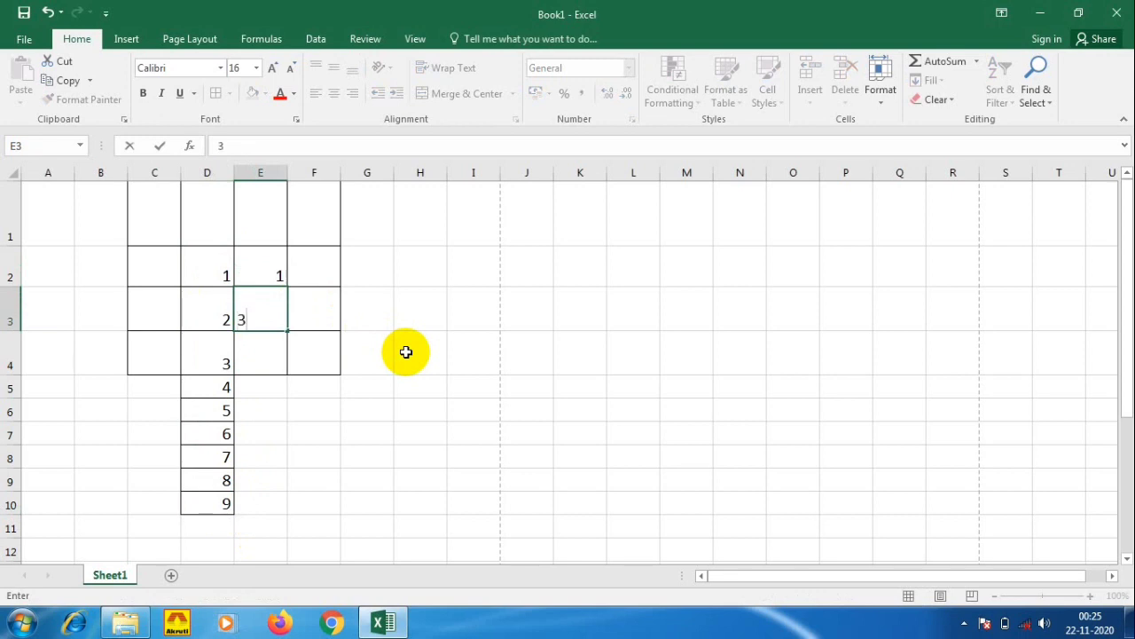
pyautogui.click(421, 388)
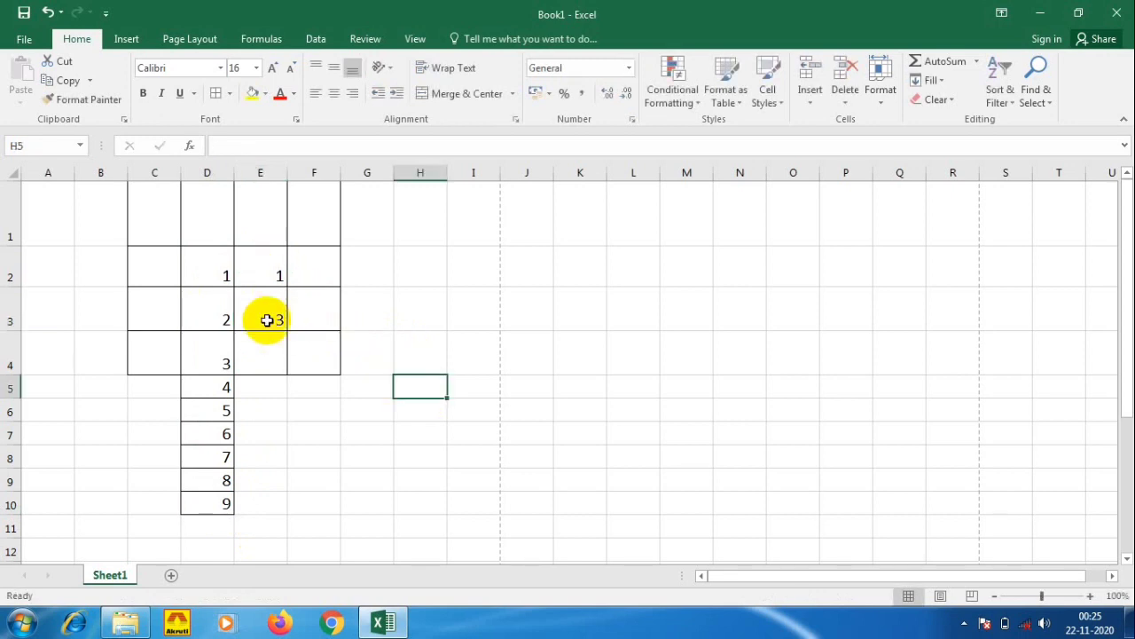
pyautogui.moveTo(270, 266); pyautogui.dragTo(289, 516)
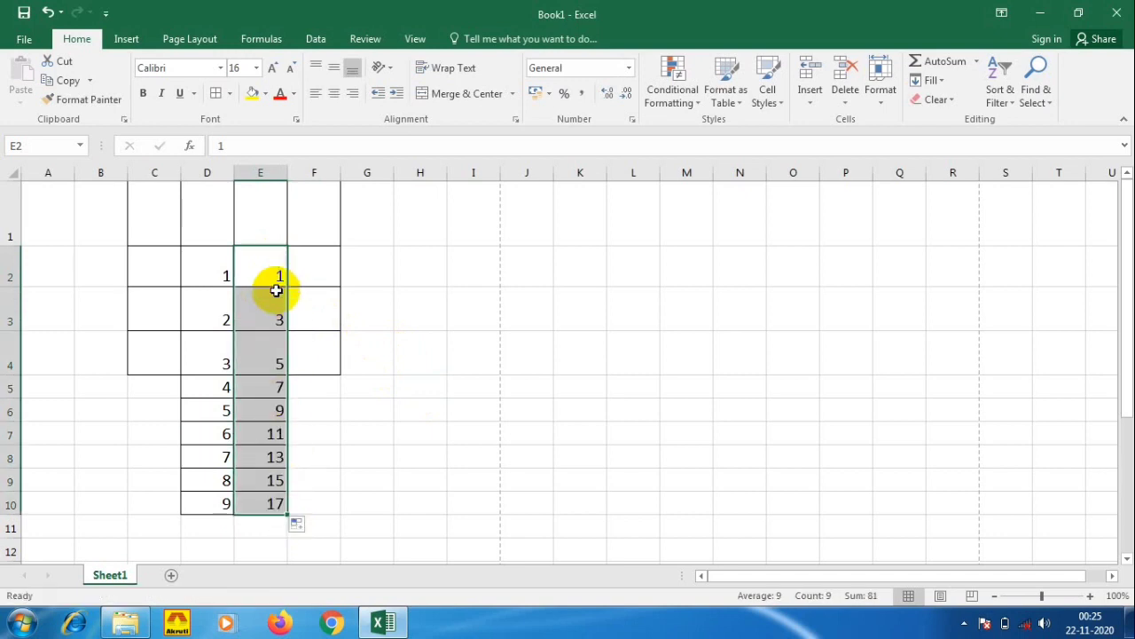
pyautogui.click(405, 408)
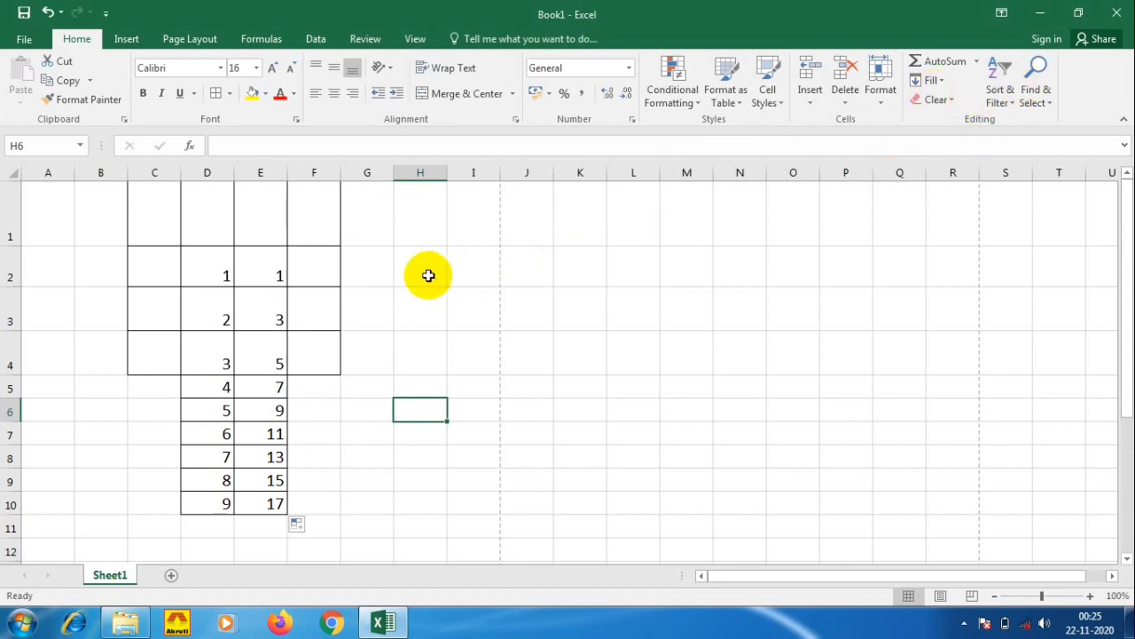
# Step: Enter 1 in G2 and fill a linear series down the column with step value 1, up to 10 in G11
pyautogui.click(365, 266)
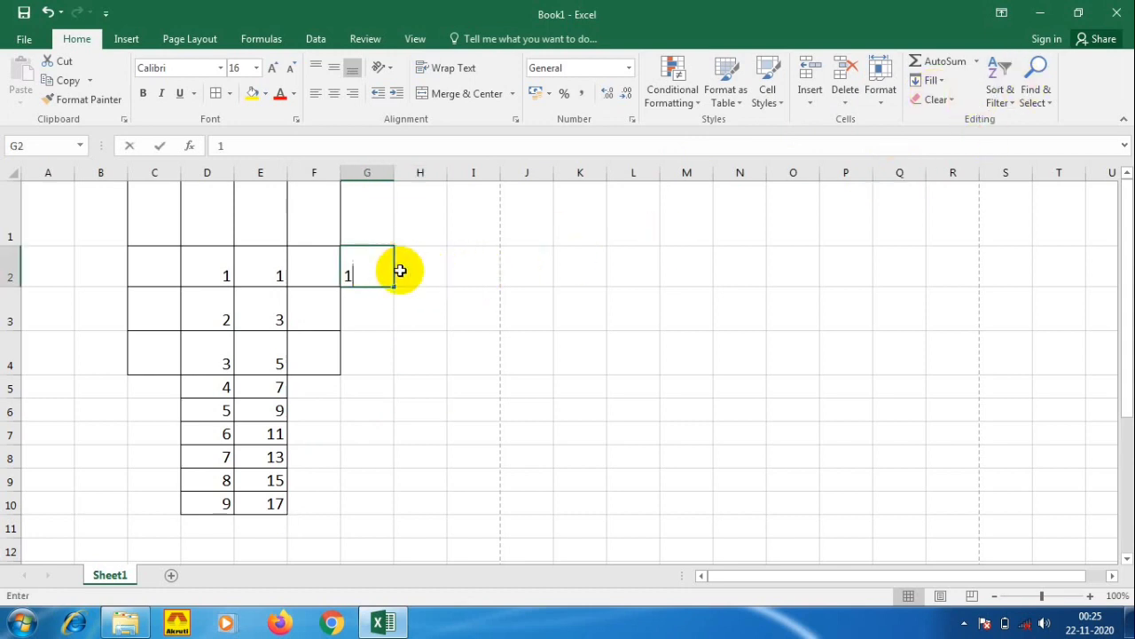
pyautogui.click(509, 385)
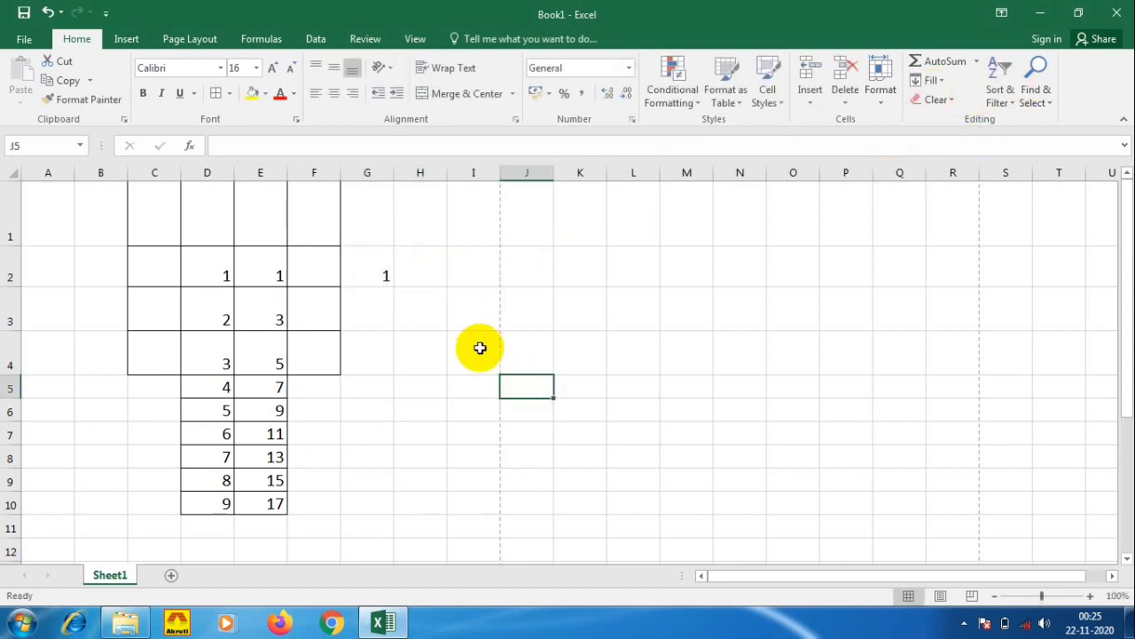
pyautogui.click(363, 280)
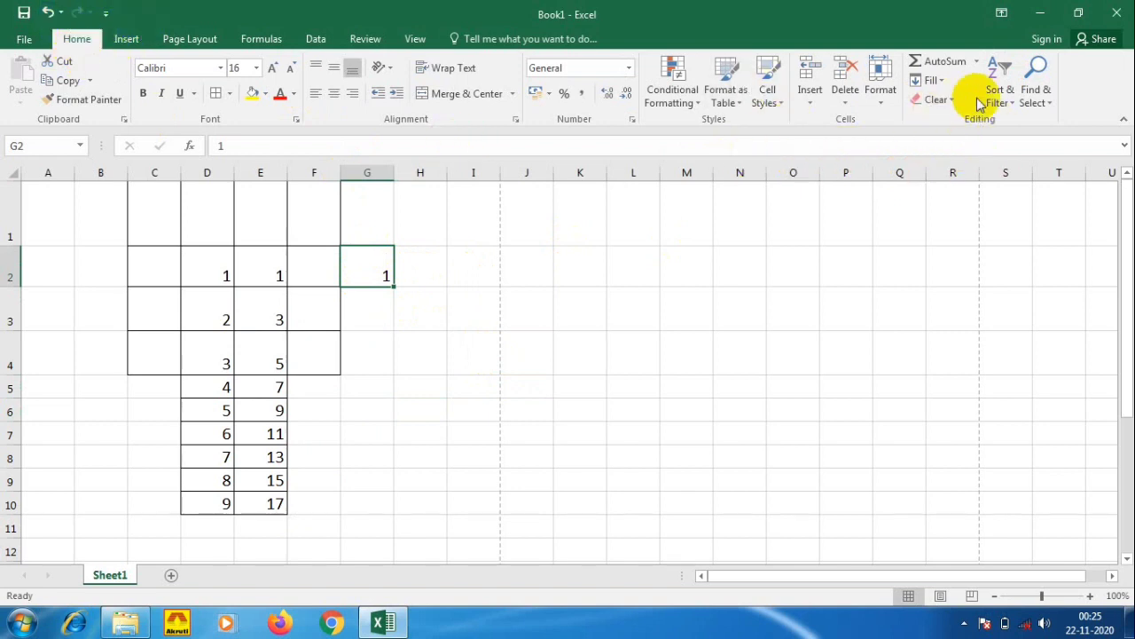
pyautogui.click(933, 81)
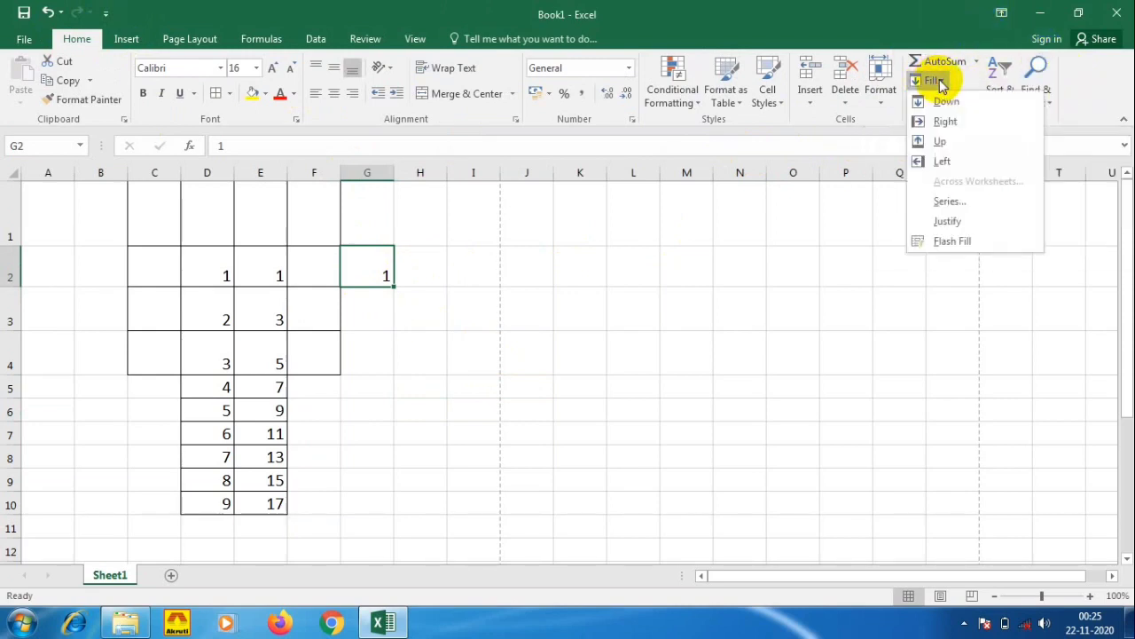
pyautogui.click(938, 206)
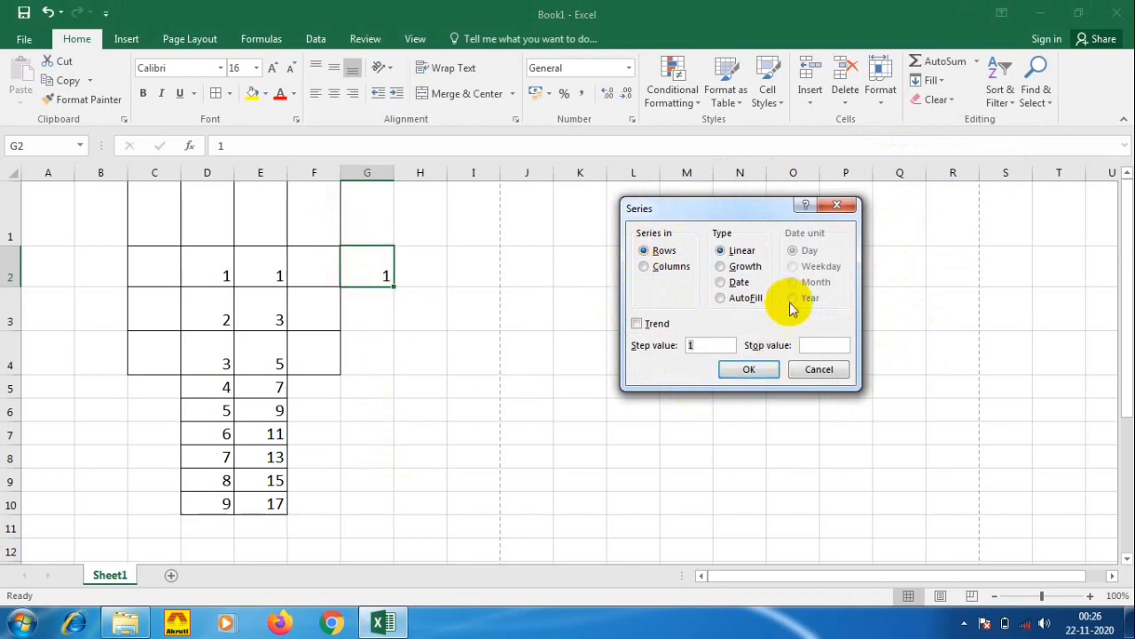
pyautogui.click(646, 268)
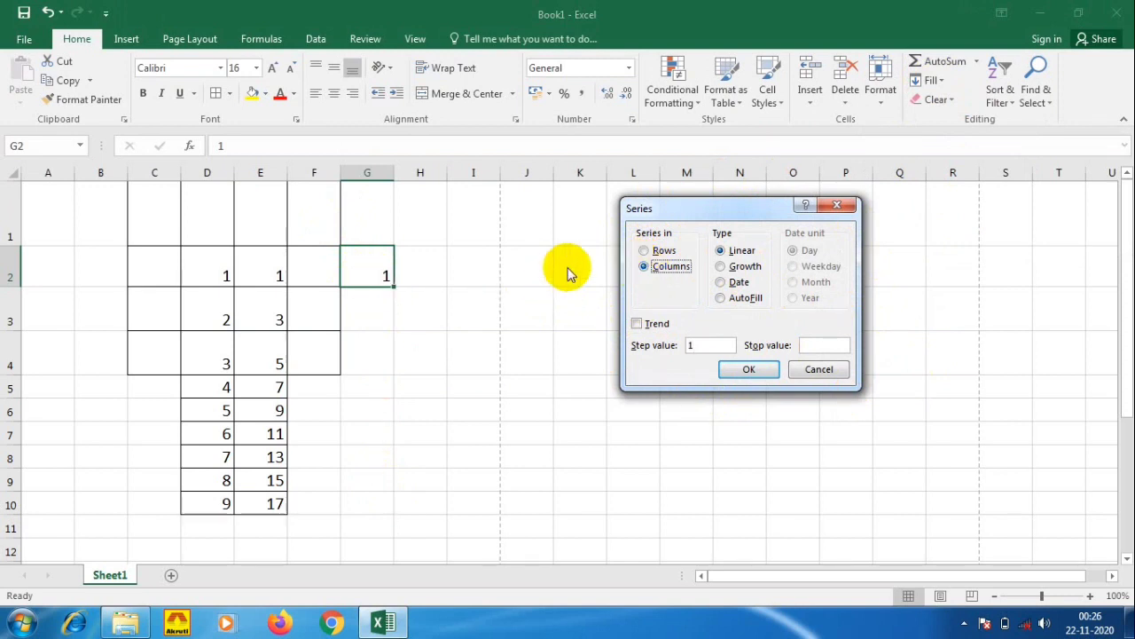
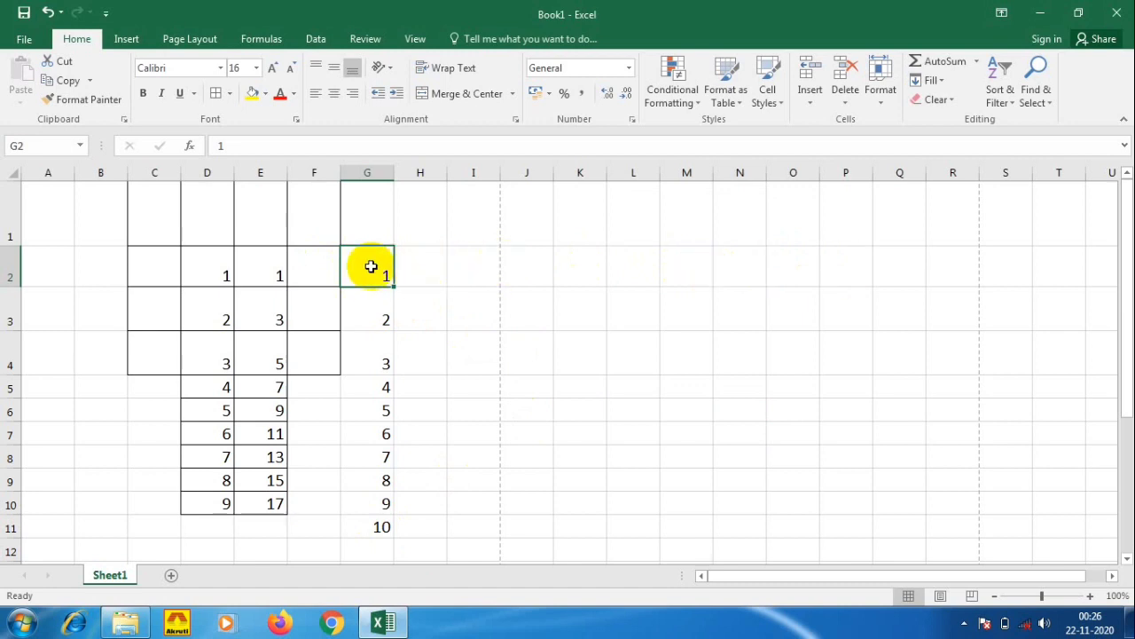
# Step: Fill a linear series along row 2 from G2 with step value 2, up to 15 in N2
pyautogui.click(932, 80)
pyautogui.click(971, 202)
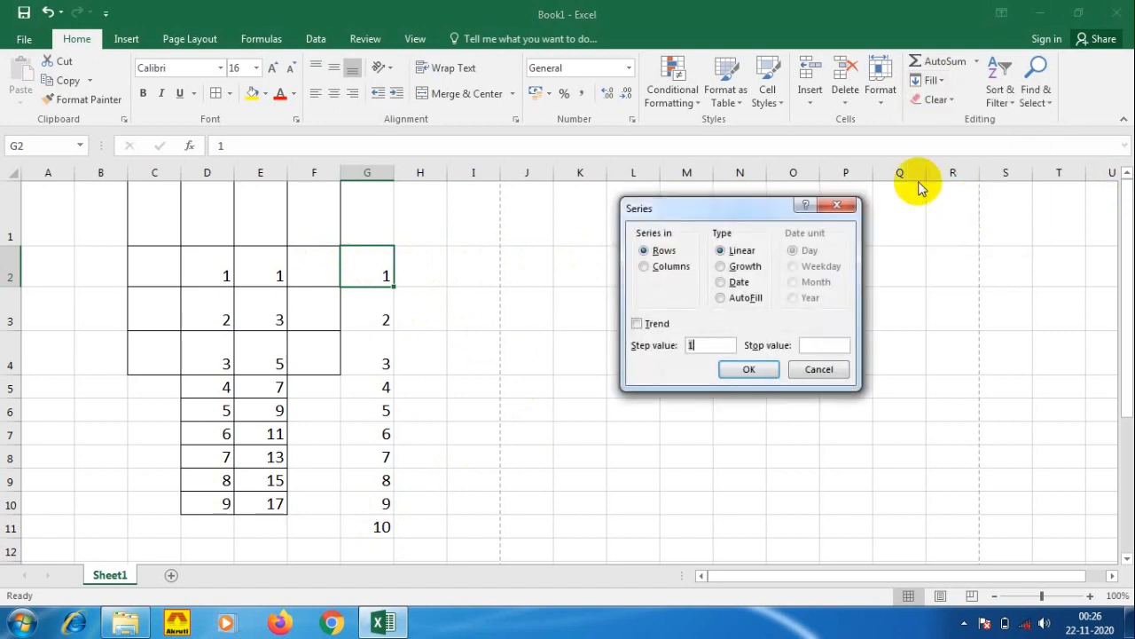
pyautogui.click(687, 346)
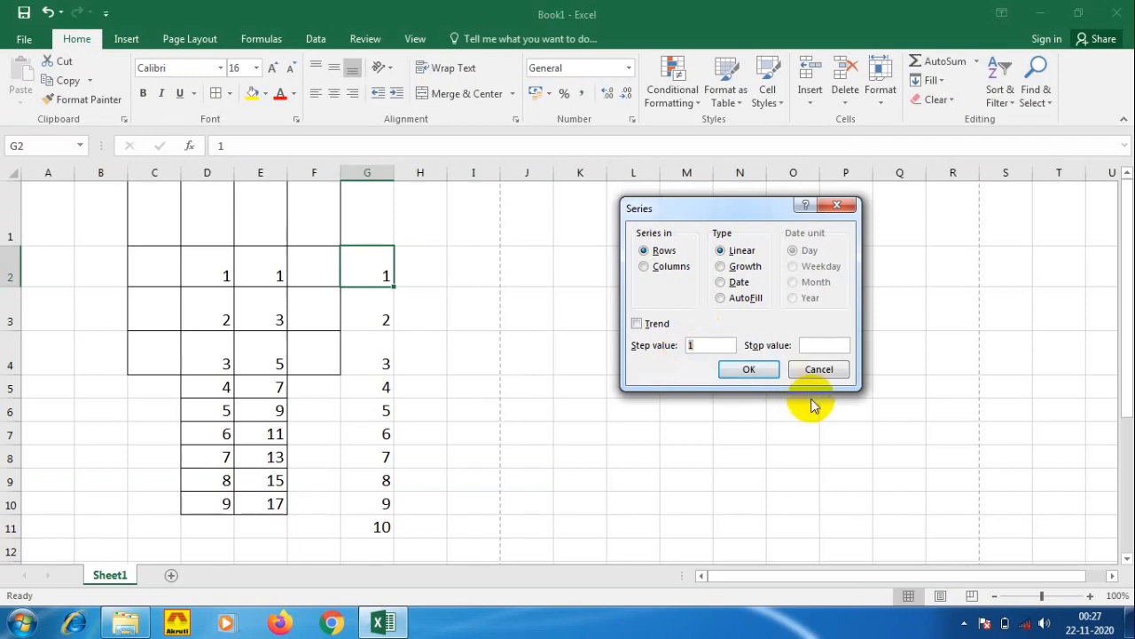
pyautogui.write('2')
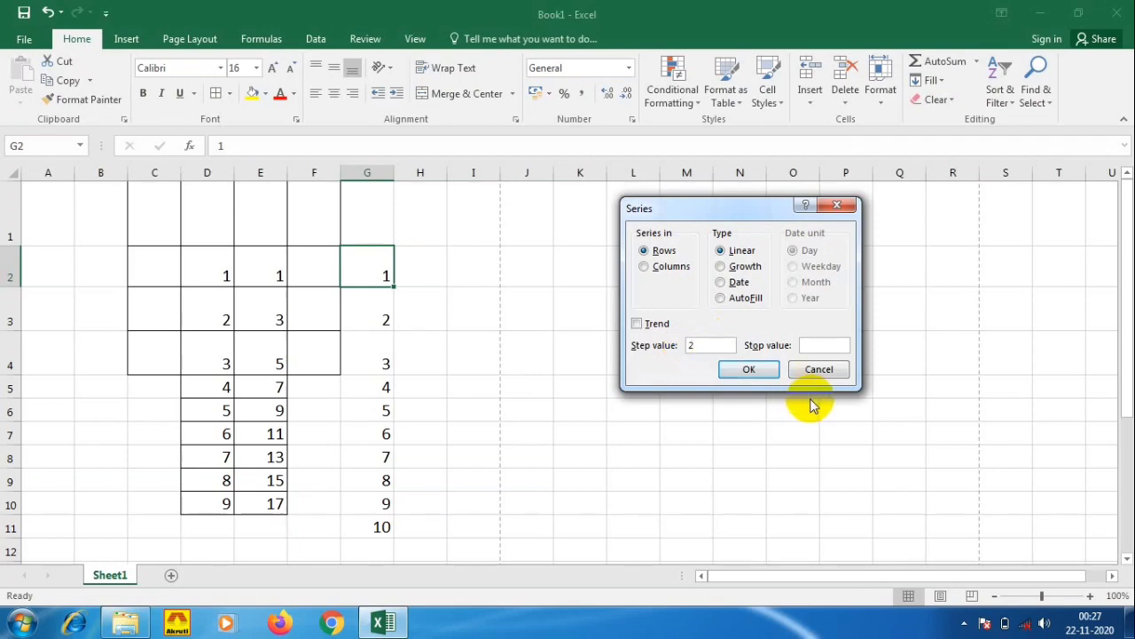
pyautogui.click(815, 346)
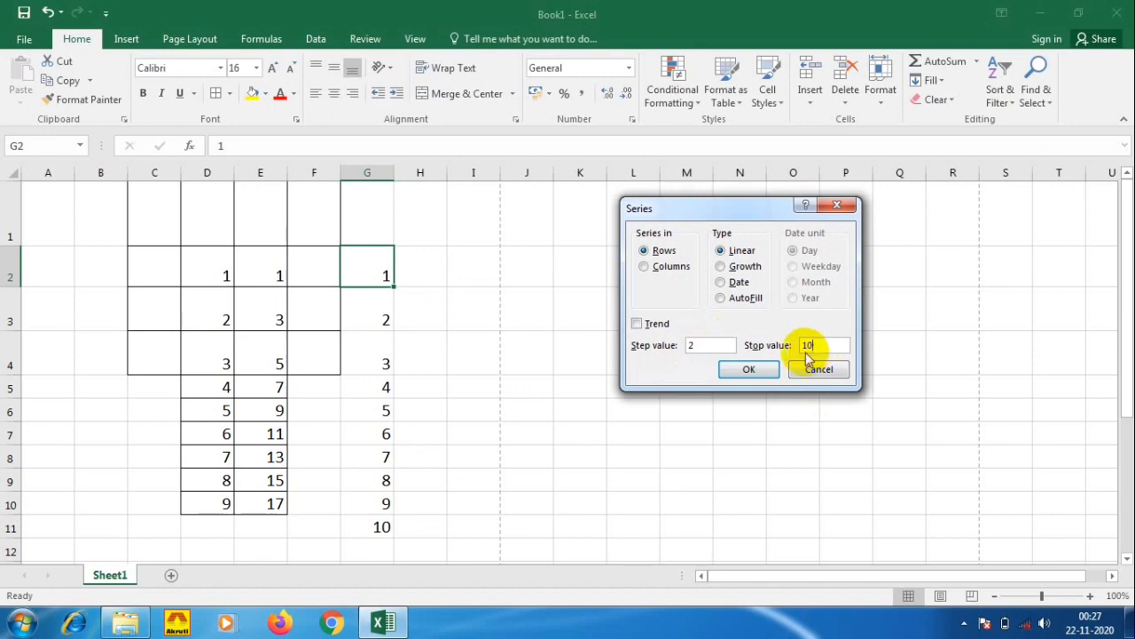
pyautogui.click(753, 369)
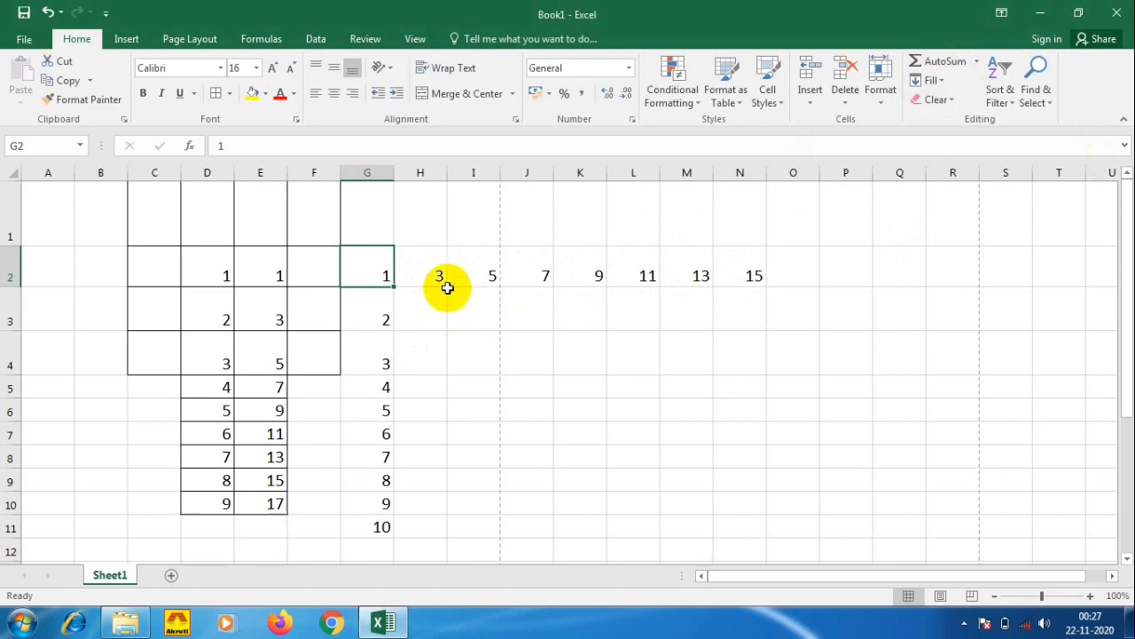
# Step: Clear the contents of the range G2:N12
pyautogui.moveTo(373, 256); pyautogui.dragTo(767, 544)
pyautogui.press('Delete')
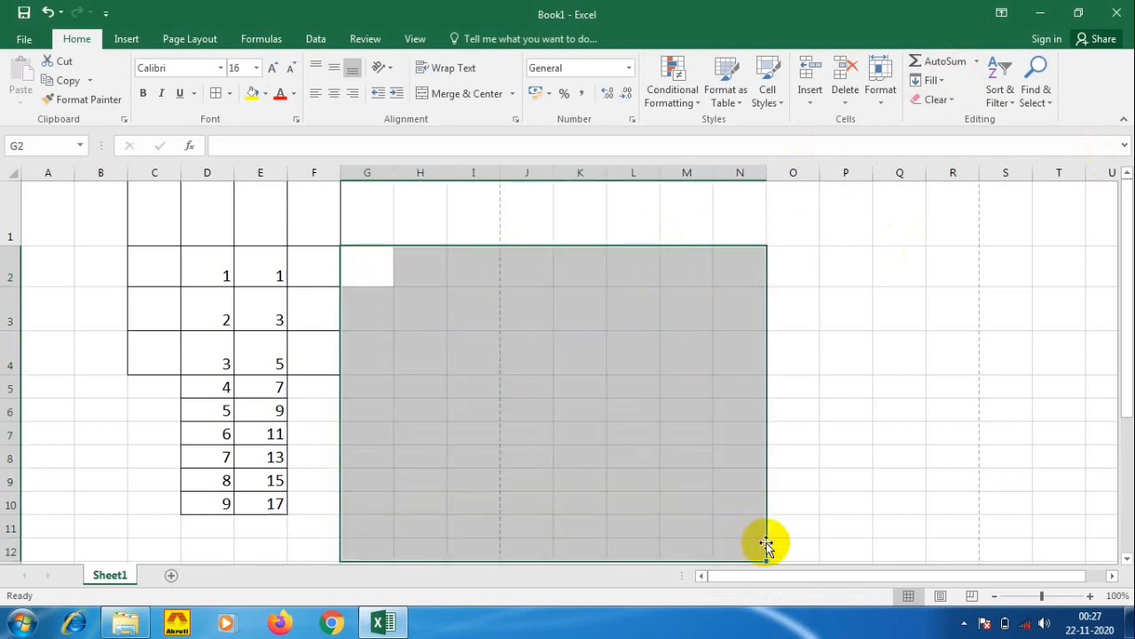
# Step: Enter Sunday in H3 and extend the weekday names with the fill handle down to H10
pyautogui.click(434, 312)
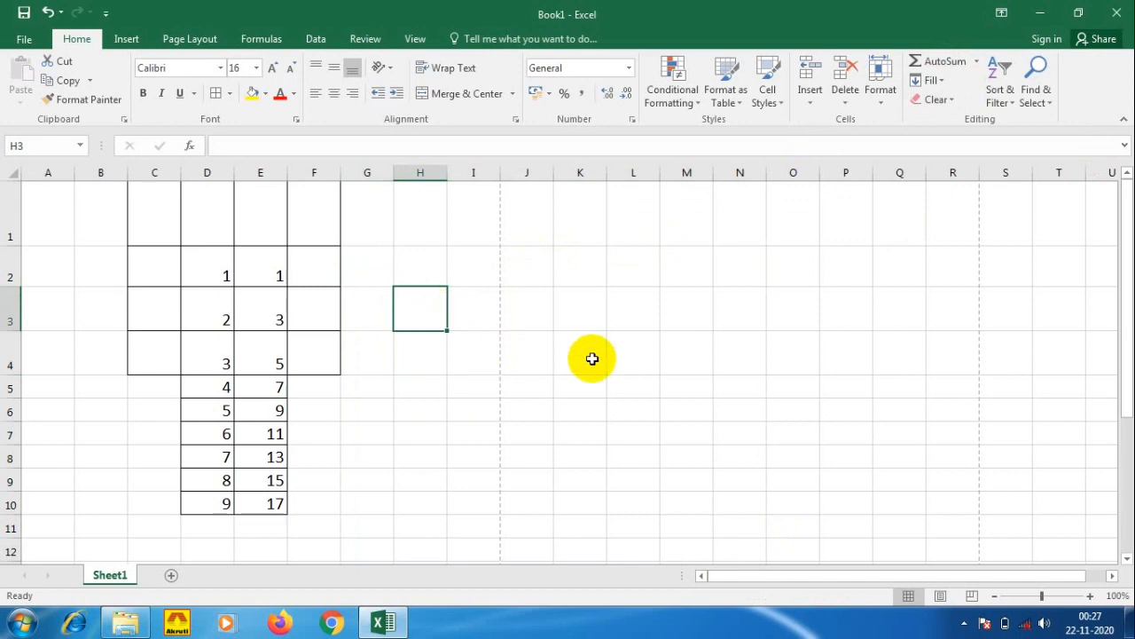
pyautogui.write('su')
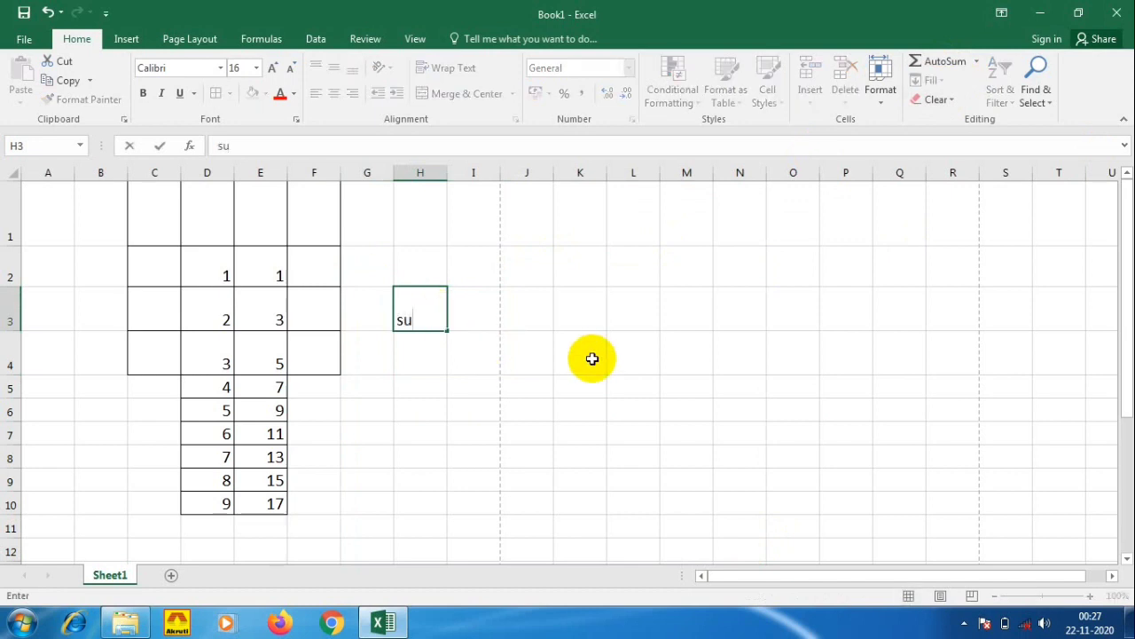
pyautogui.write('nady')
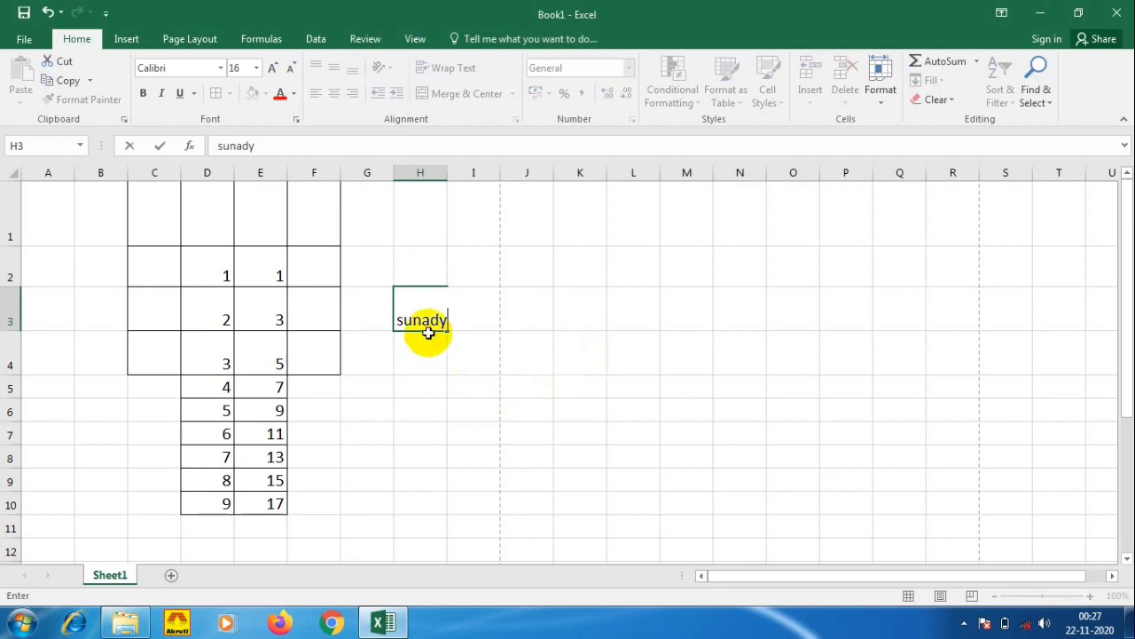
pyautogui.press('BackSpace')
pyautogui.press('BackSpace')
pyautogui.press('BackSpace')
pyautogui.press('BackSpace')
pyautogui.press('BackSpace')
pyautogui.write('sunda')
pyautogui.click(486, 365)
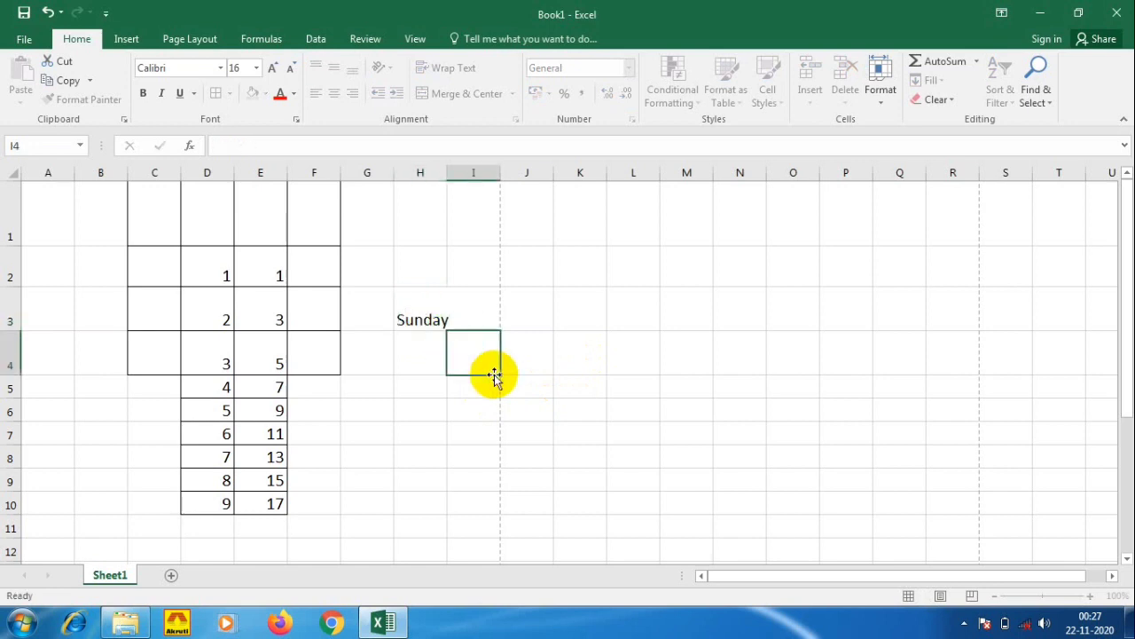
pyautogui.click(405, 309)
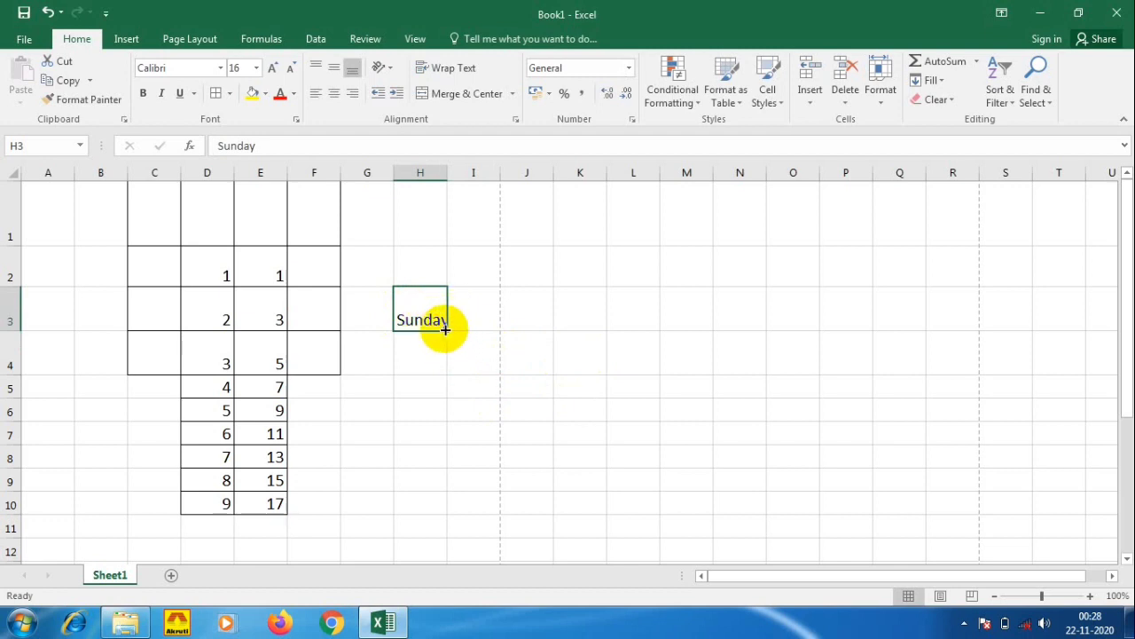
pyautogui.moveTo(445, 329); pyautogui.dragTo(469, 507)
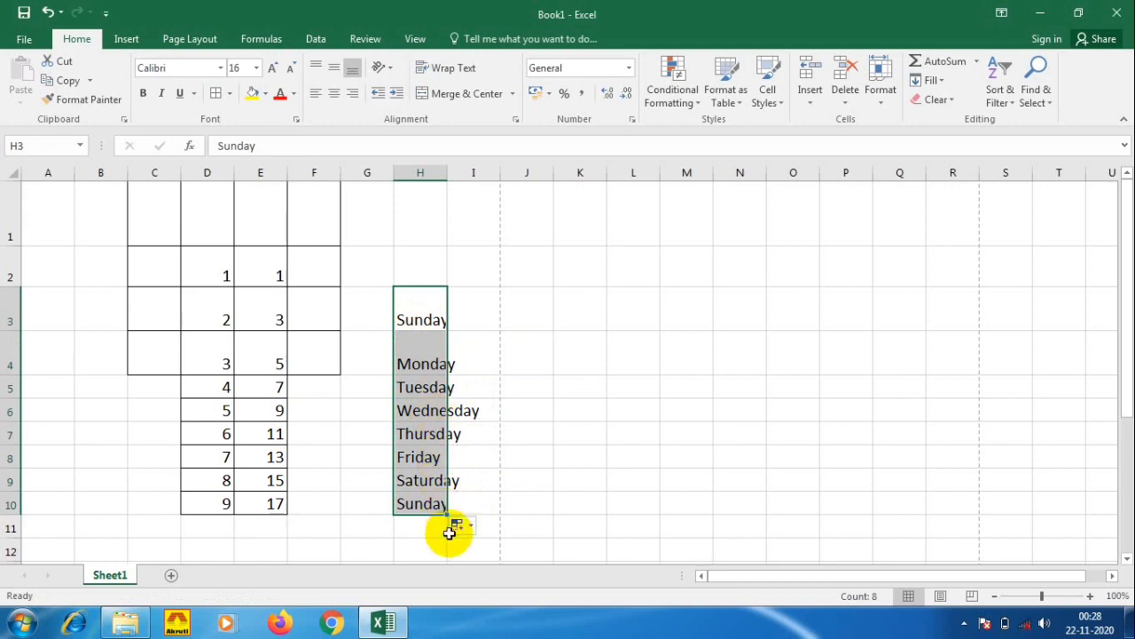
# Step: Widen column H so that the full weekday names fit
pyautogui.moveTo(448, 177); pyautogui.dragTo(484, 181)
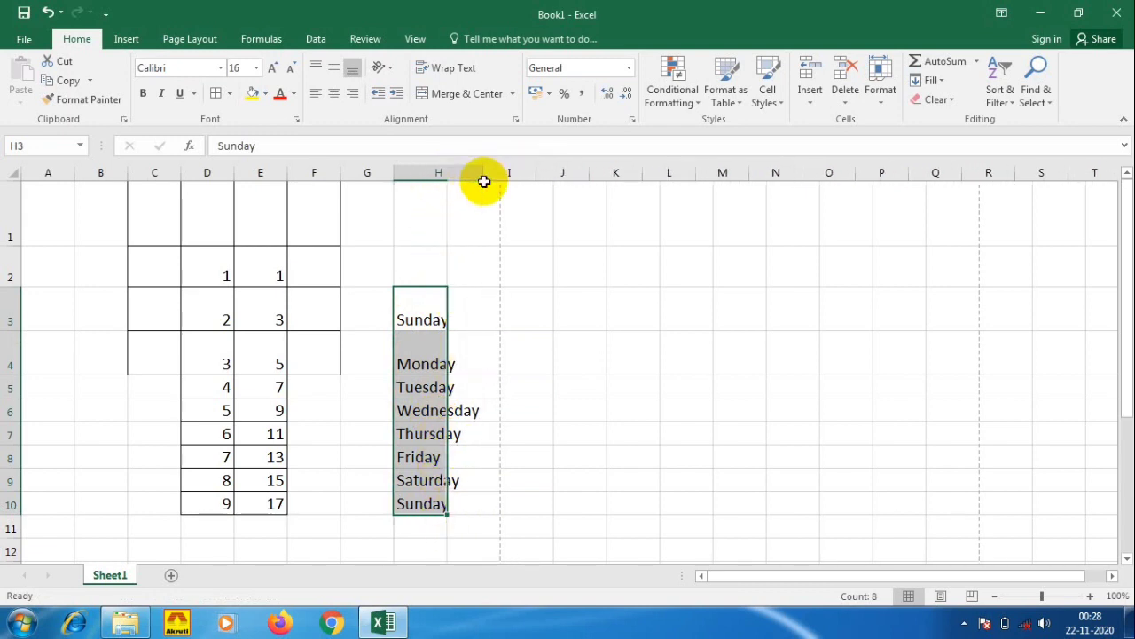
pyautogui.moveTo(496, 310); pyautogui.dragTo(567, 305)
pyautogui.click(568, 304)
# Step: Enter sun in I3 and extend the abbreviated weekdays with the fill handle down to I11
pyautogui.click(520, 314)
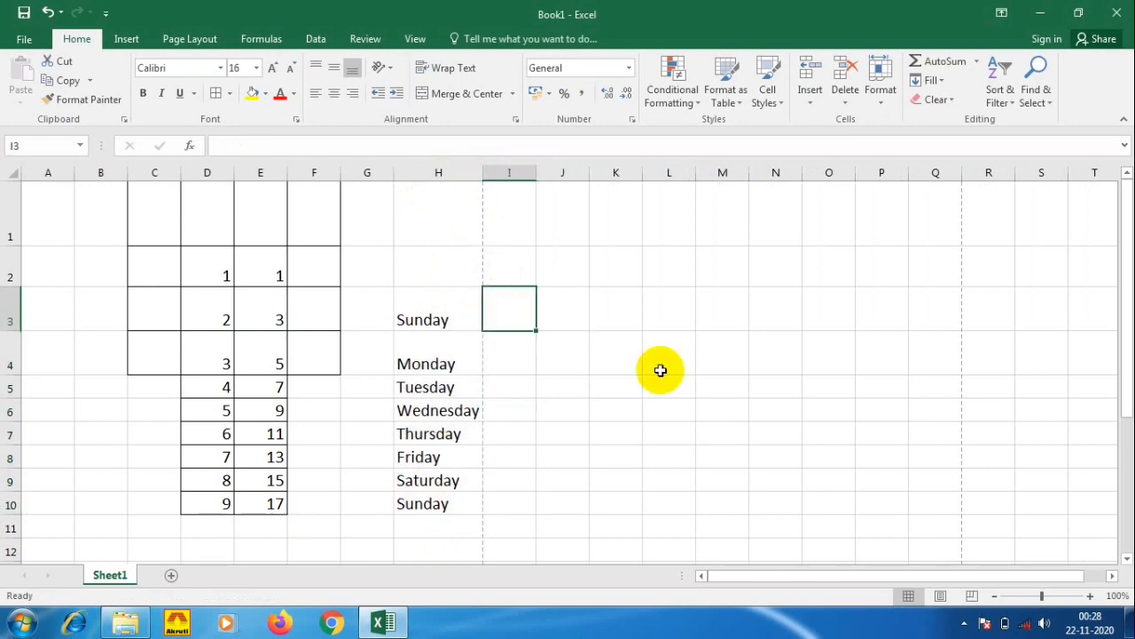
pyautogui.write('sun')
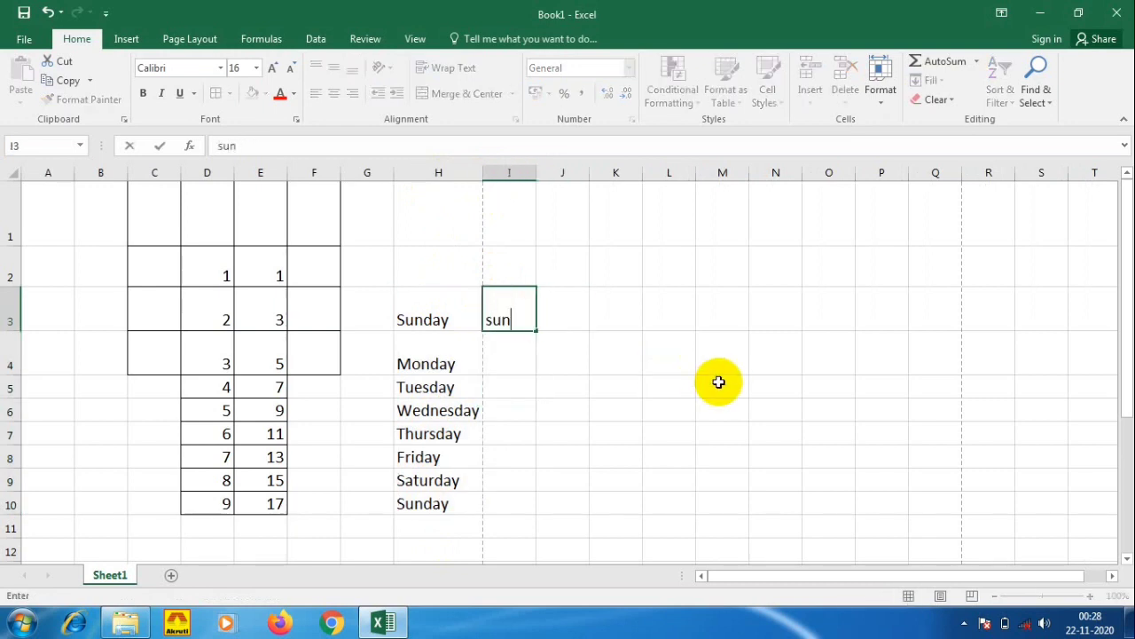
pyautogui.click(568, 350)
pyautogui.click(506, 304)
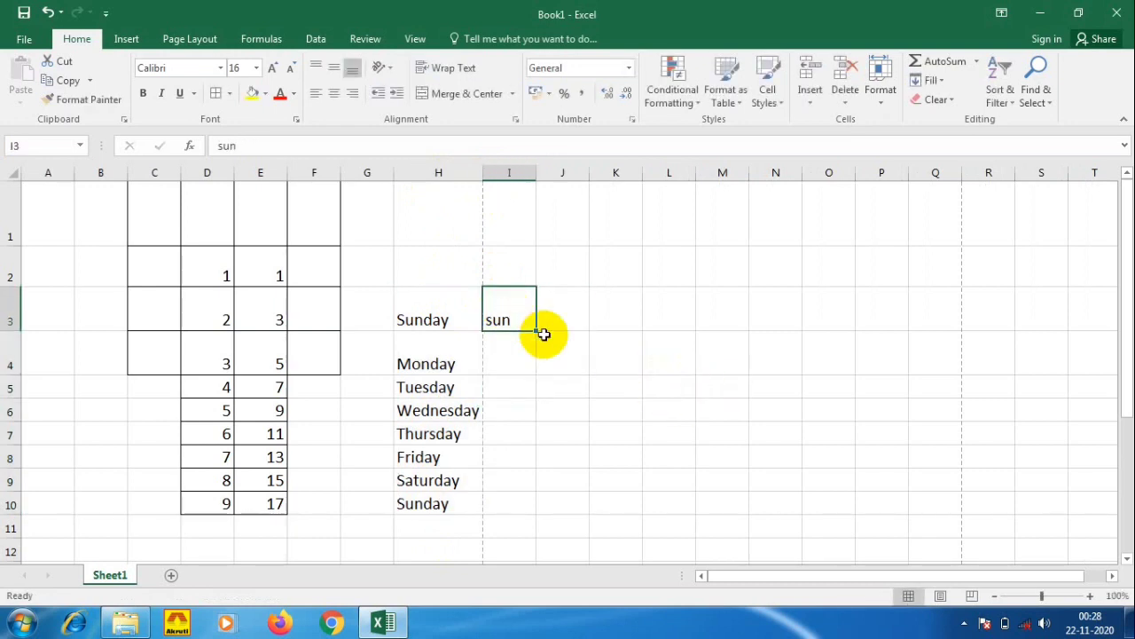
pyautogui.moveTo(535, 330); pyautogui.dragTo(578, 532)
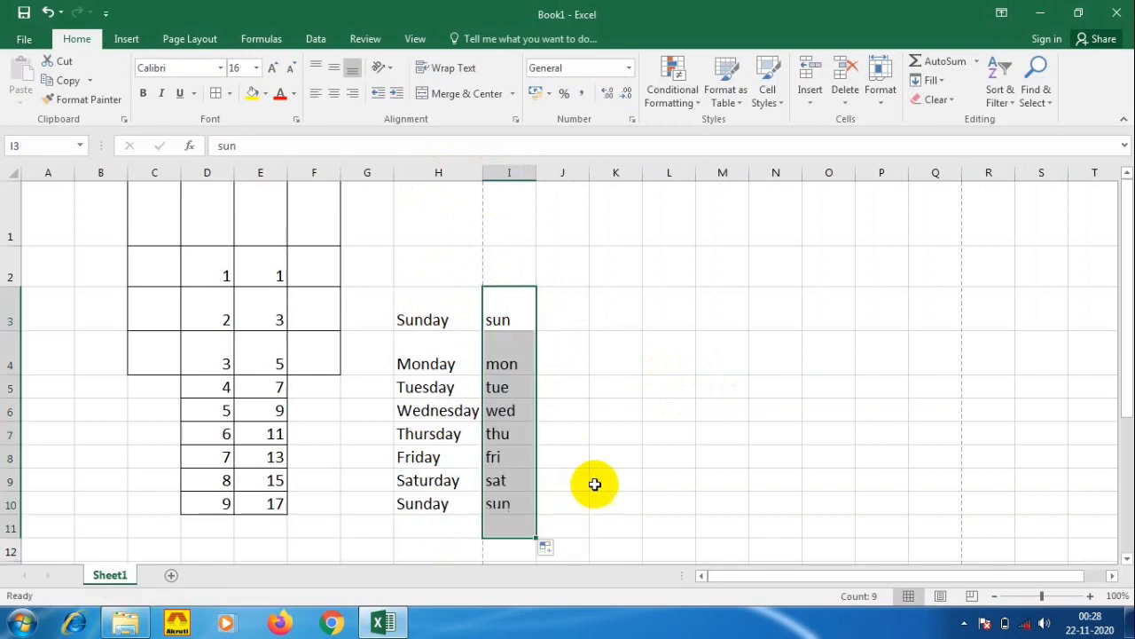
pyautogui.click(582, 357)
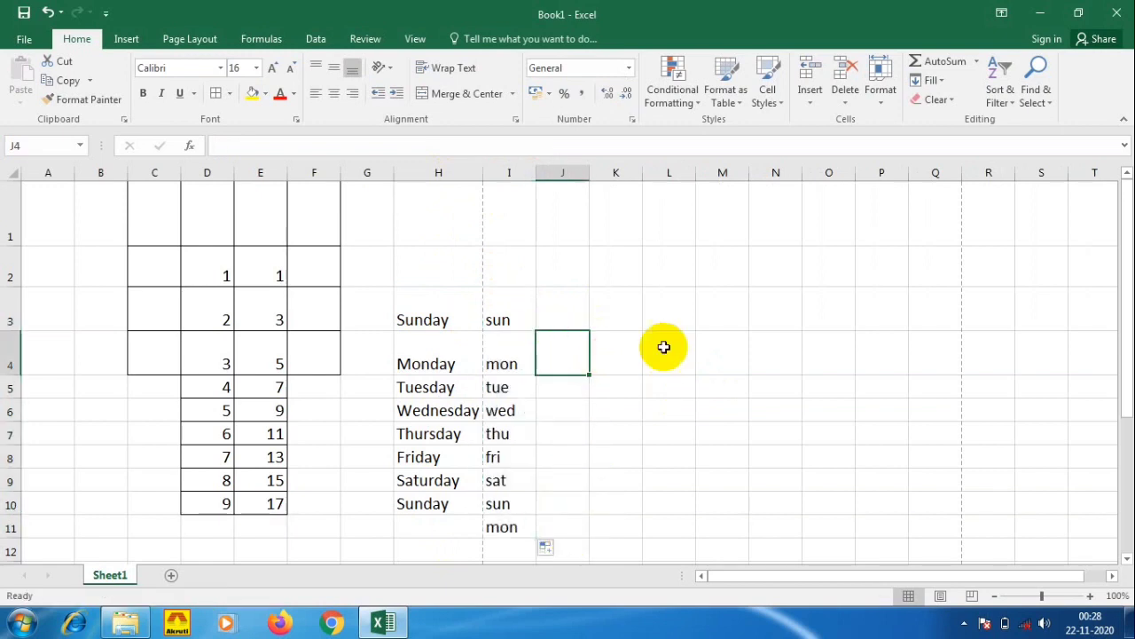
# Step: Enter jan in J3 and extend the abbreviated months with the fill handle down to J11
pyautogui.click(572, 308)
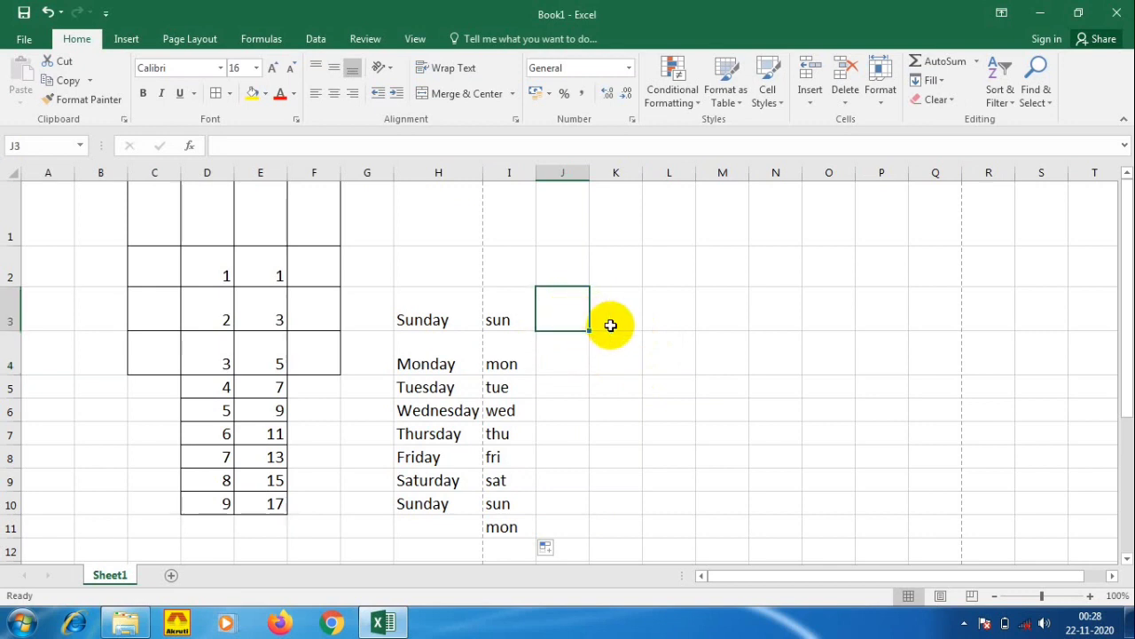
pyautogui.write('jan')
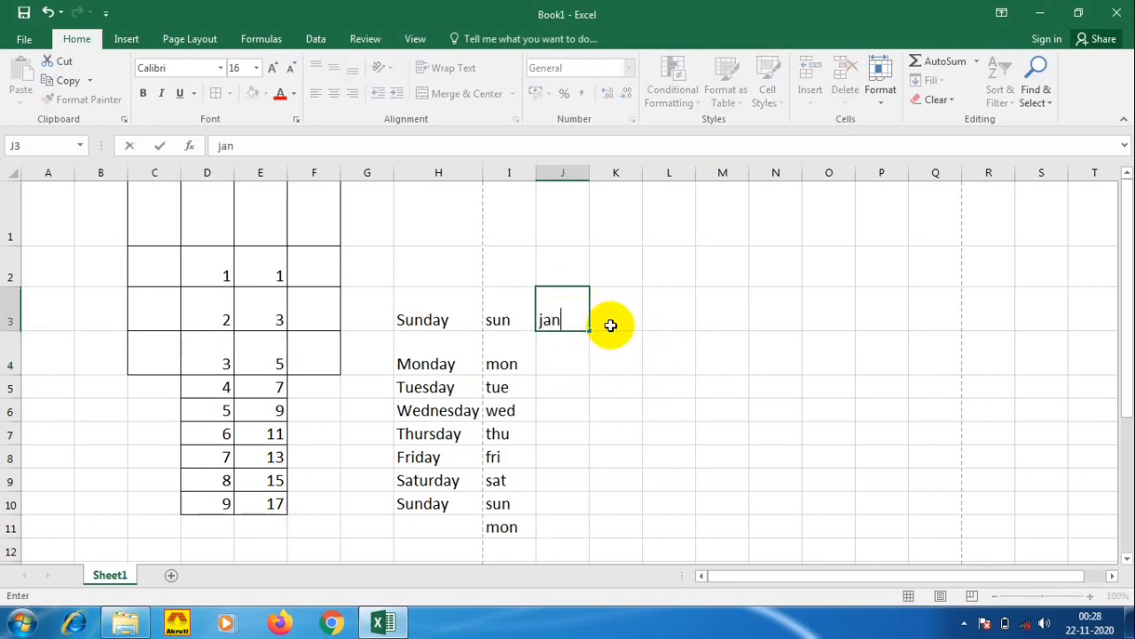
pyautogui.click(616, 353)
pyautogui.click(571, 310)
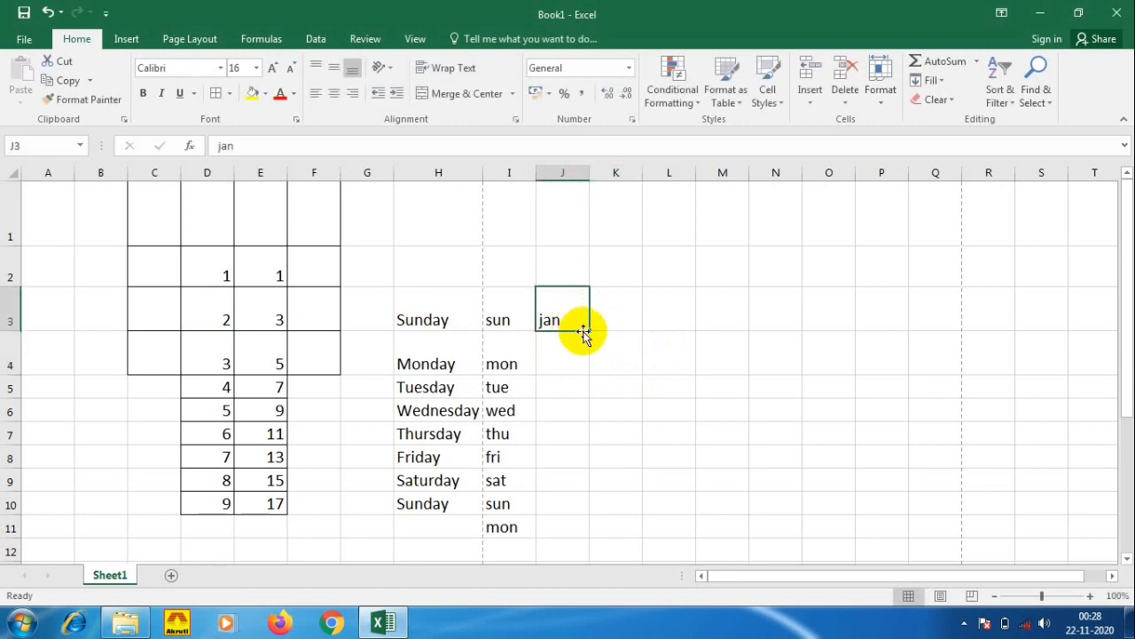
pyautogui.moveTo(591, 328); pyautogui.dragTo(637, 538)
pyautogui.click(611, 311)
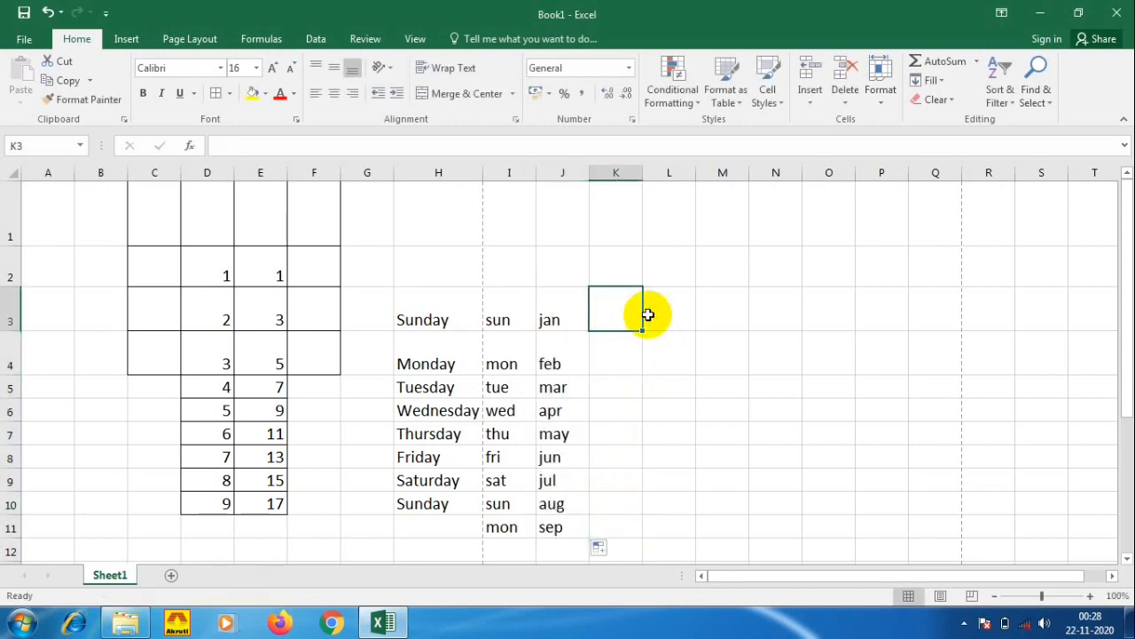
# Step: Enter january in K3 and extend the full month names with the fill handle down to K11
pyautogui.write('janu')
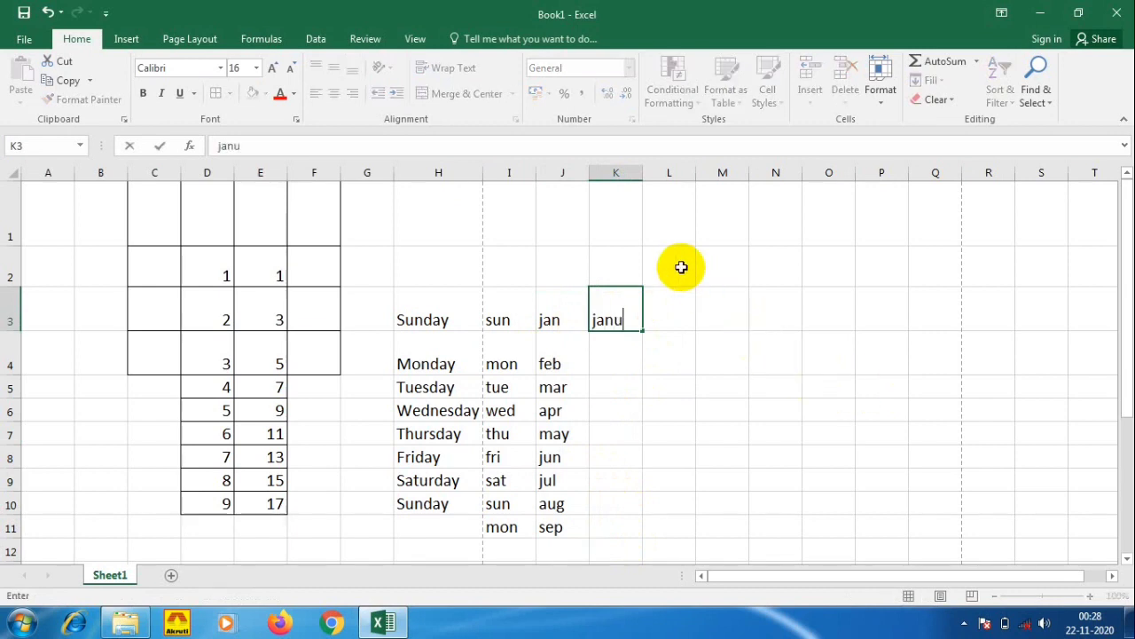
pyautogui.write('ary')
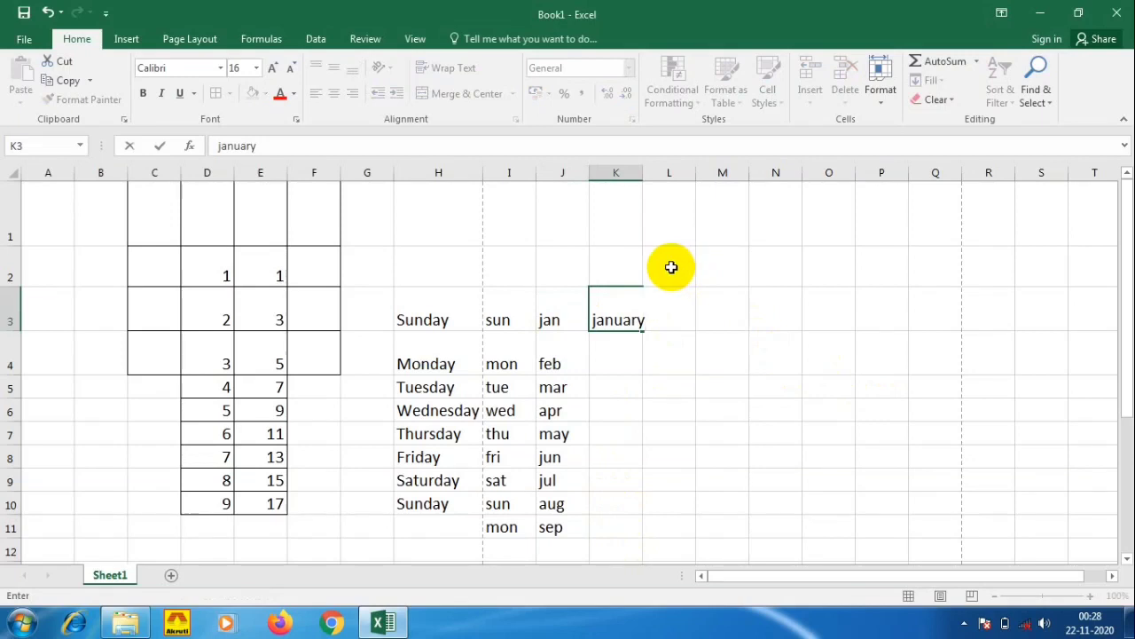
pyautogui.click(616, 350)
pyautogui.click(615, 320)
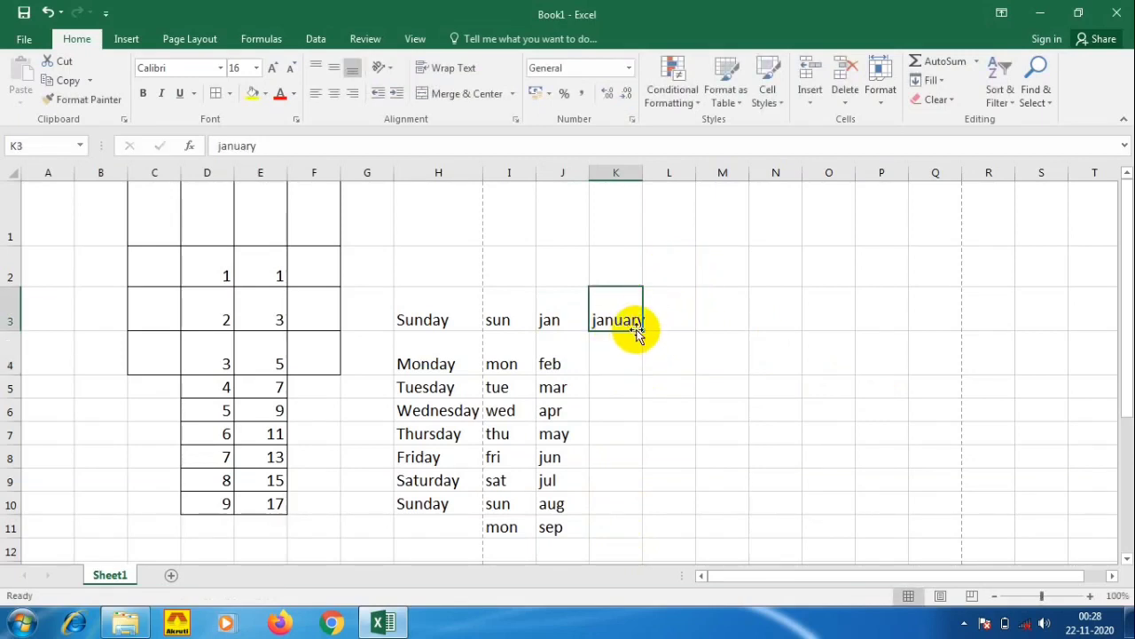
pyautogui.moveTo(640, 330); pyautogui.dragTo(672, 538)
pyautogui.click(666, 387)
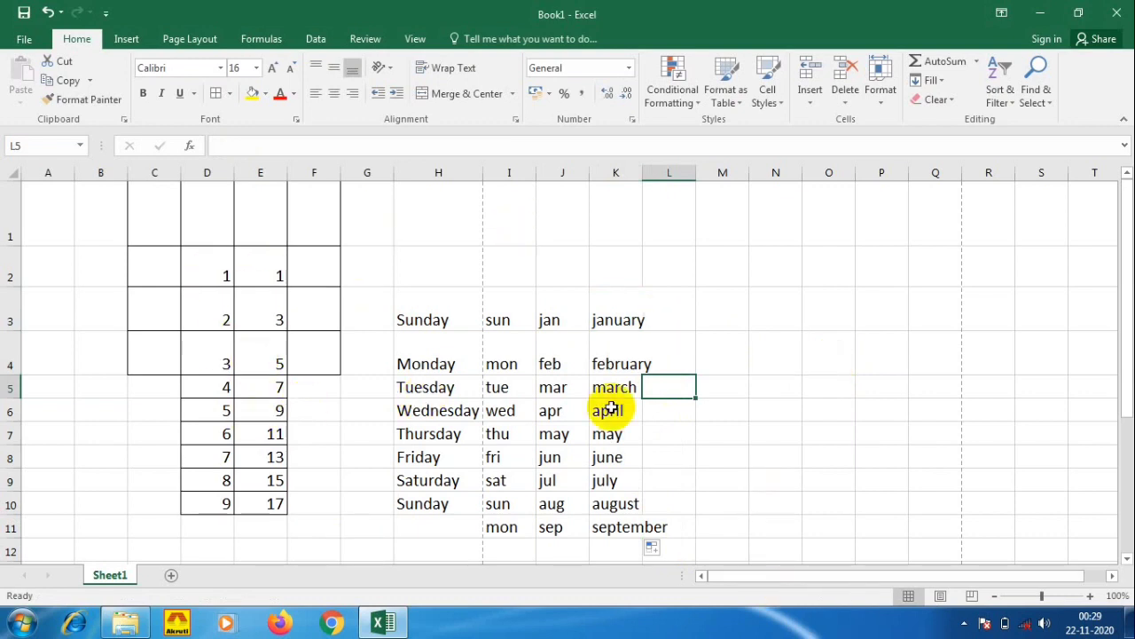
pyautogui.scroll(-2, 533, 425)
pyautogui.scroll(2, 446, 339)
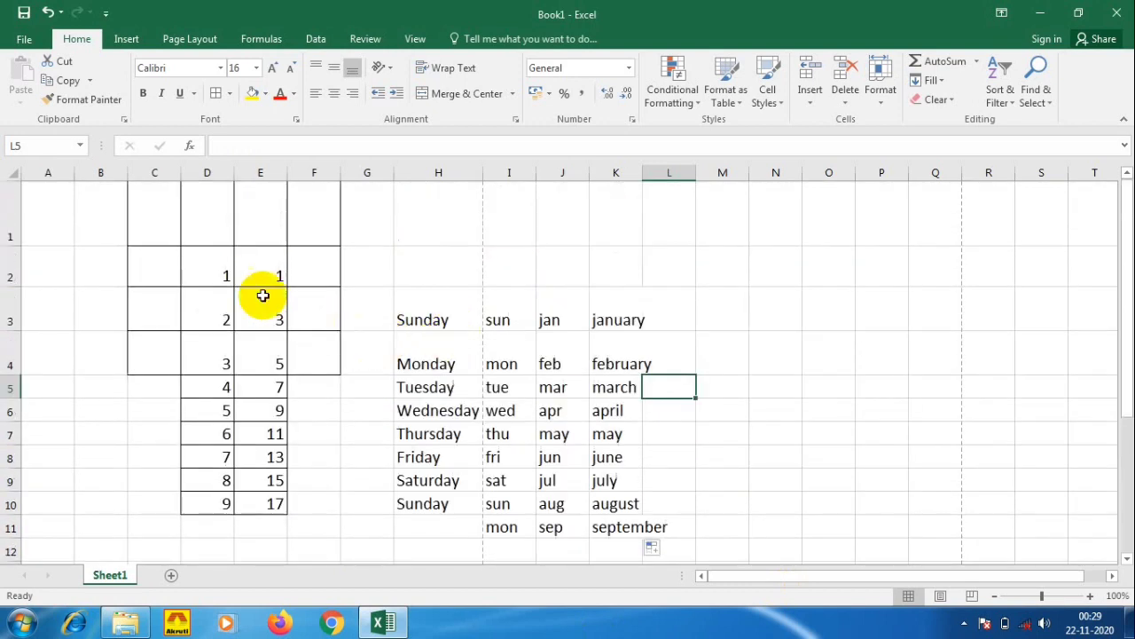
# Step: Clear the contents of columns D to G and widen column K for the full month names
pyautogui.moveTo(207, 172); pyautogui.dragTo(342, 172)
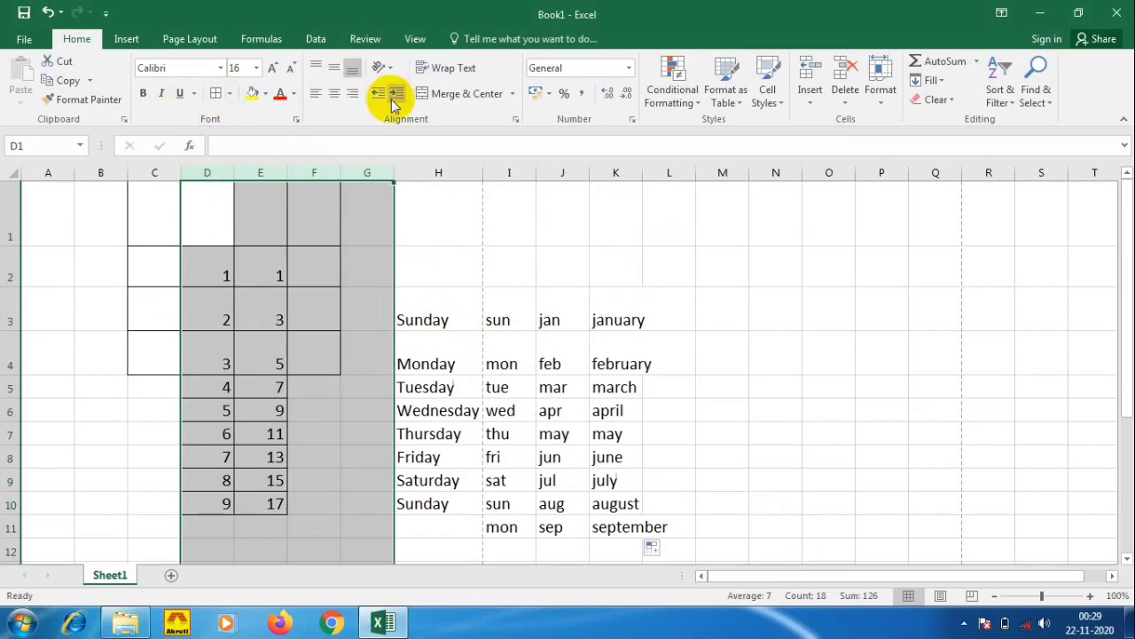
pyautogui.press('Delete')
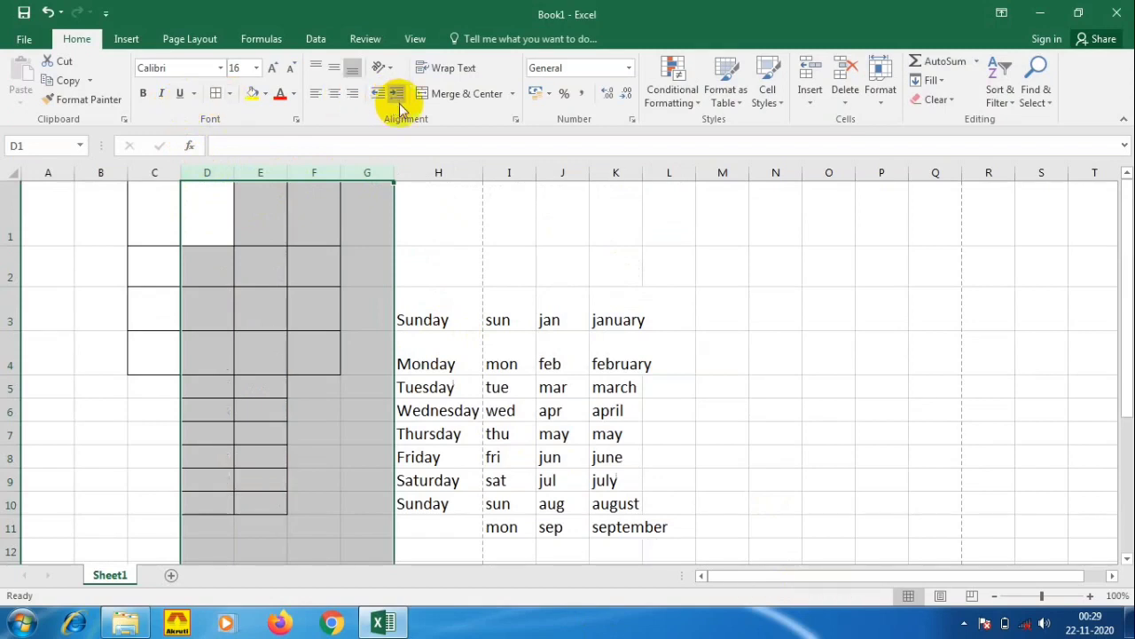
pyautogui.click(570, 224)
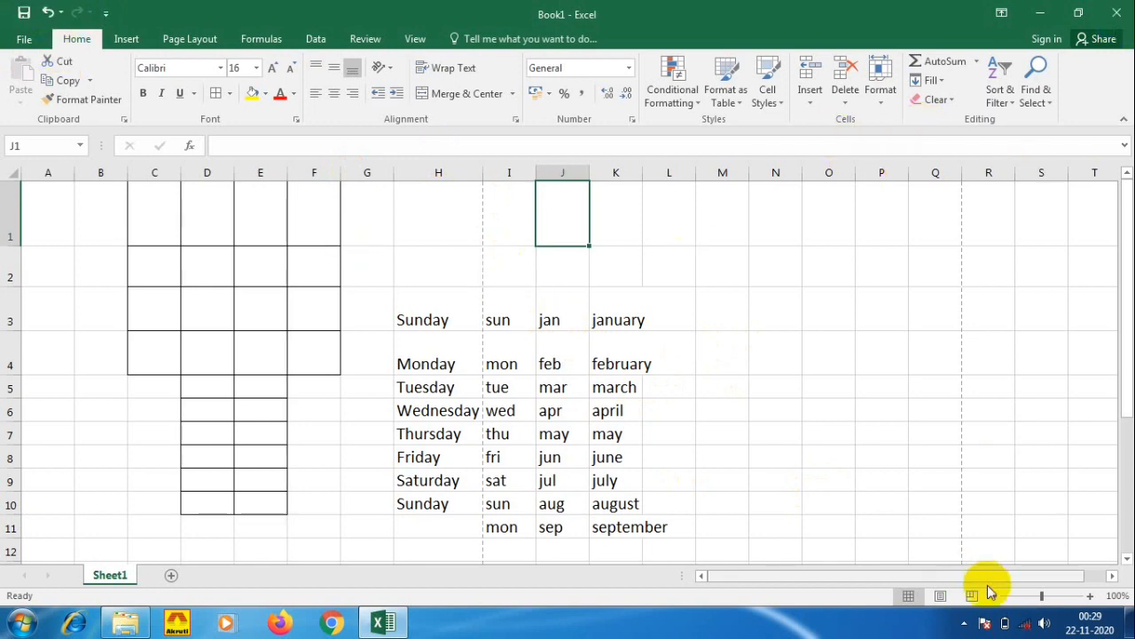
pyautogui.click(964, 623)
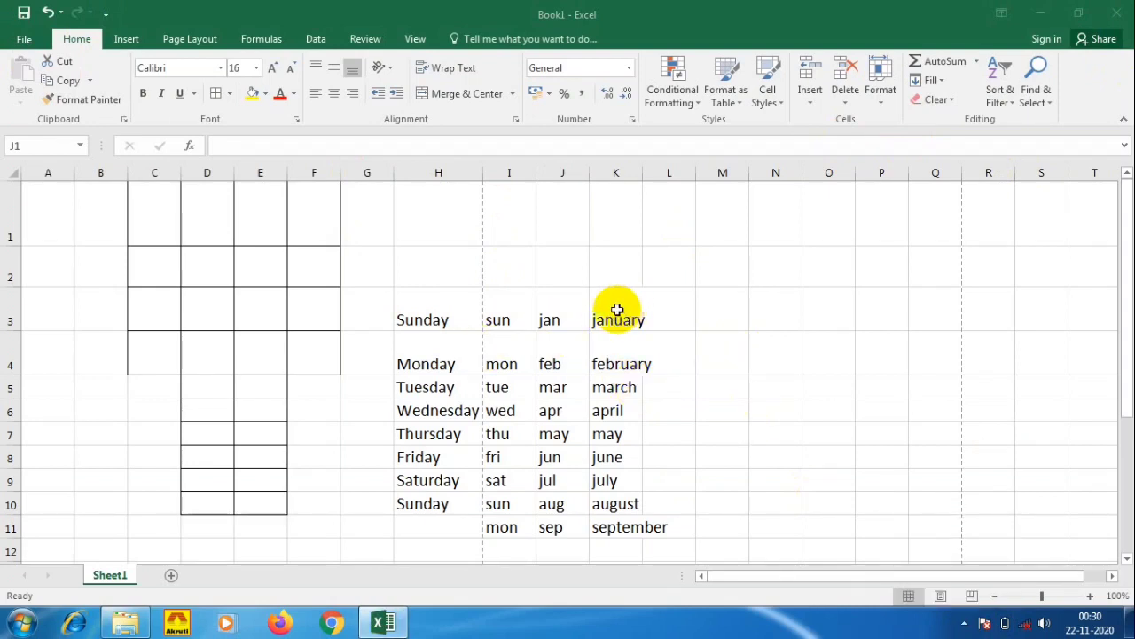
pyautogui.moveTo(670, 174); pyautogui.dragTo(666, 174)
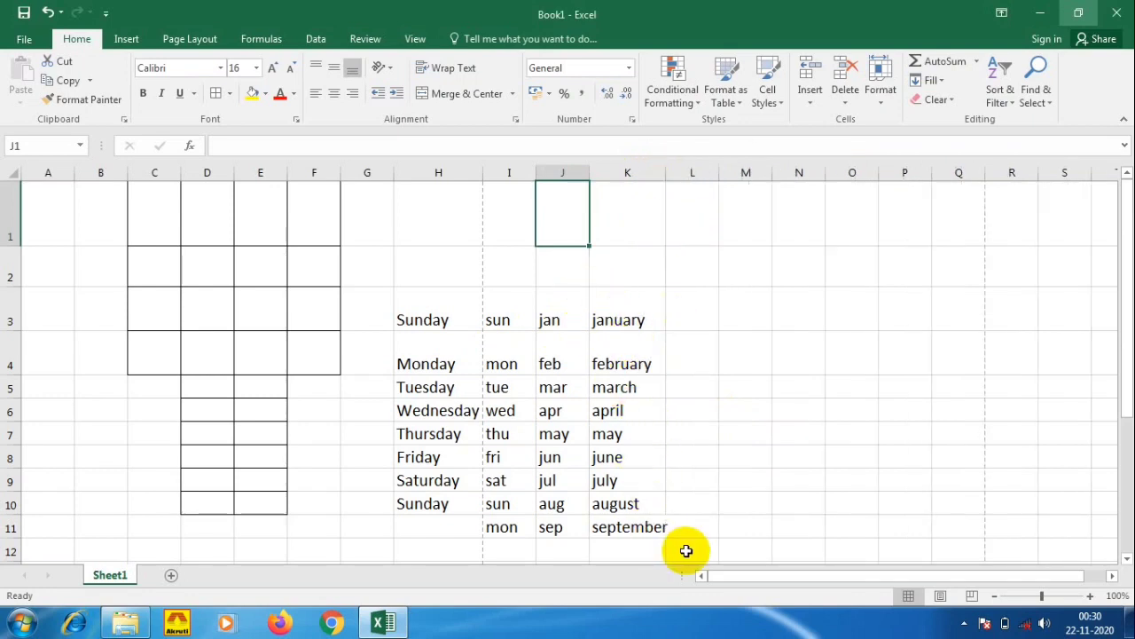
# Step: Sort the data around K3:K11 with the selection expanded, by column K on values in A to Z order
pyautogui.click(618, 319)
pyautogui.moveTo(617, 319); pyautogui.dragTo(656, 534)
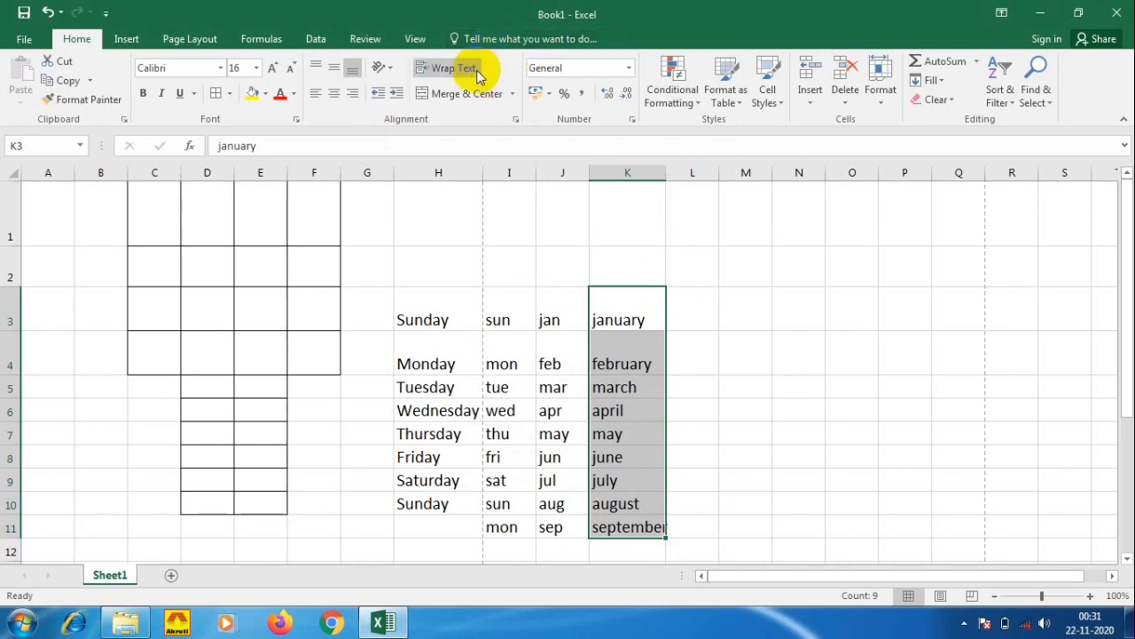
pyautogui.click(317, 39)
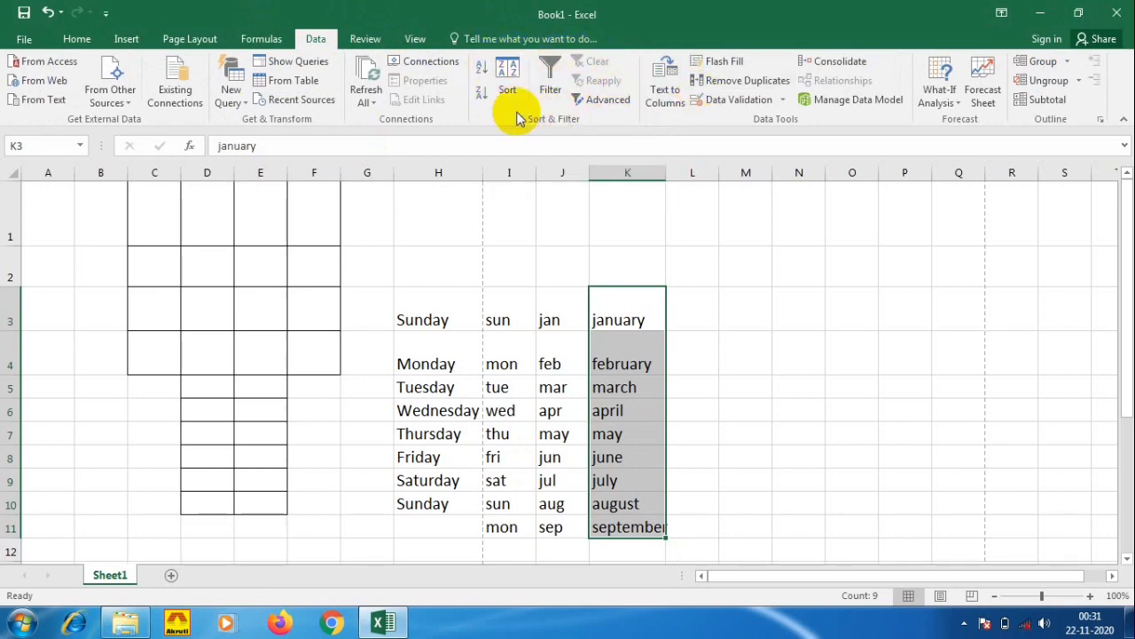
pyautogui.click(508, 76)
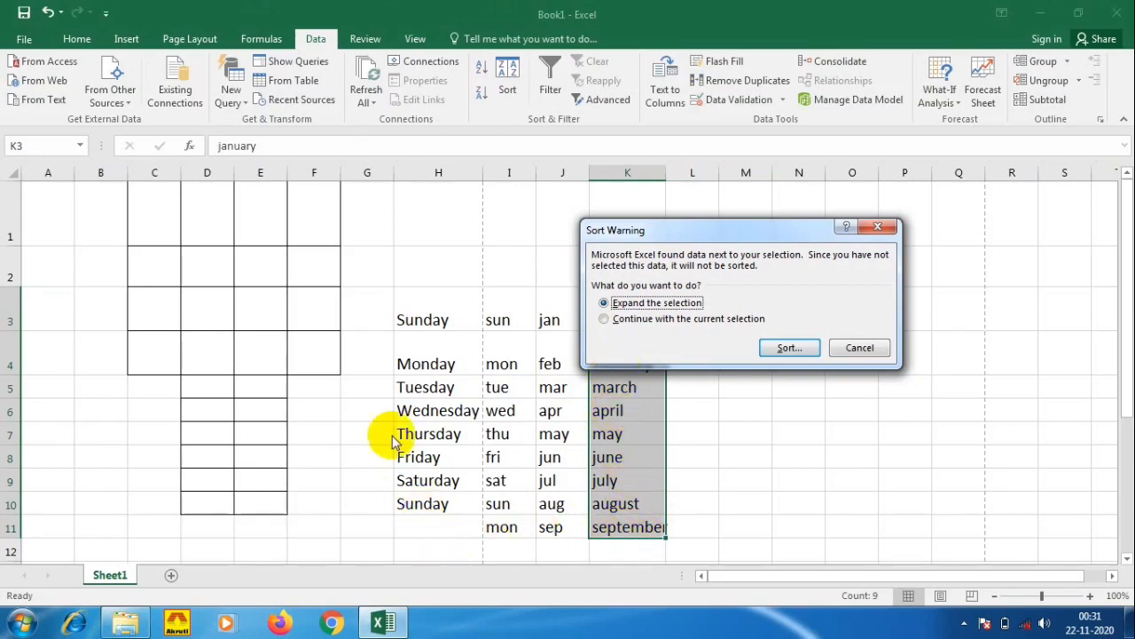
pyautogui.moveTo(690, 232); pyautogui.dragTo(839, 231)
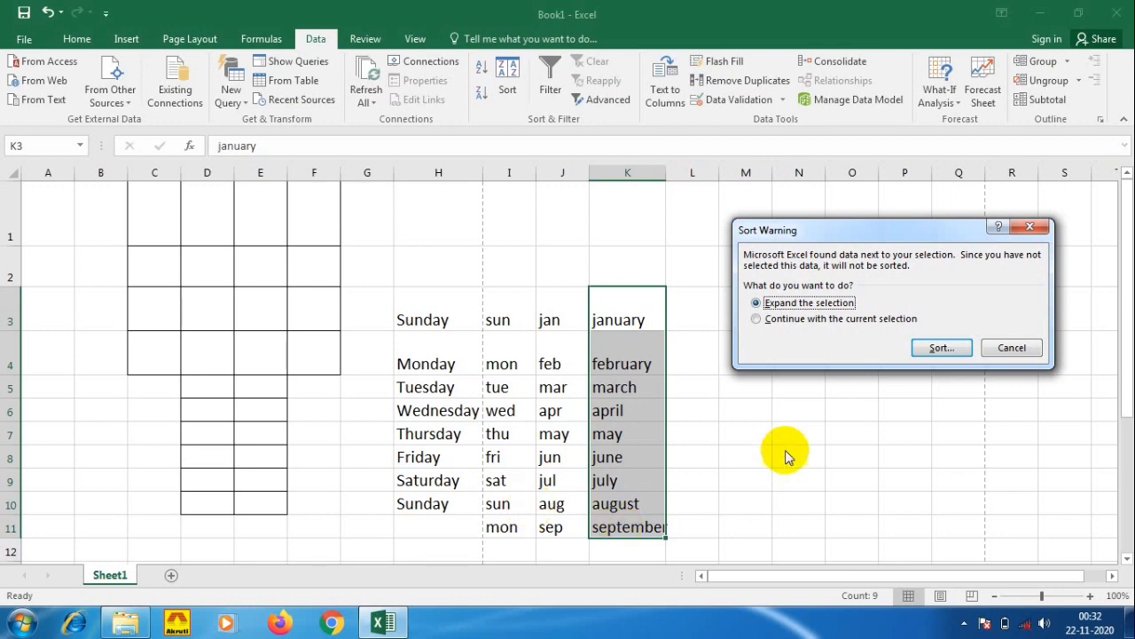
pyautogui.click(774, 321)
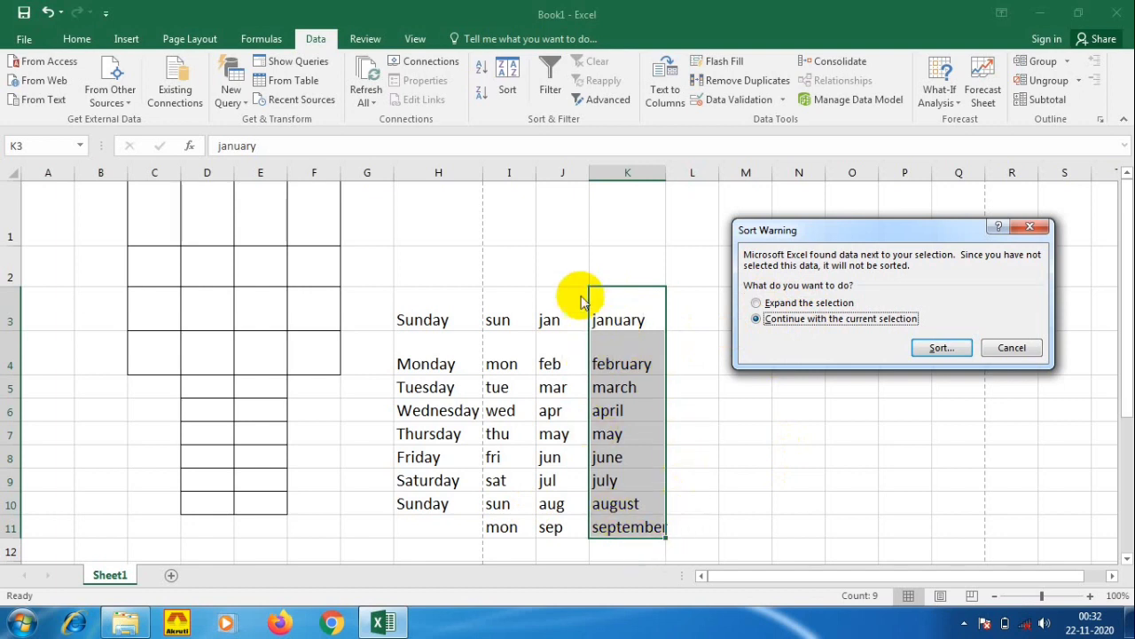
pyautogui.click(761, 303)
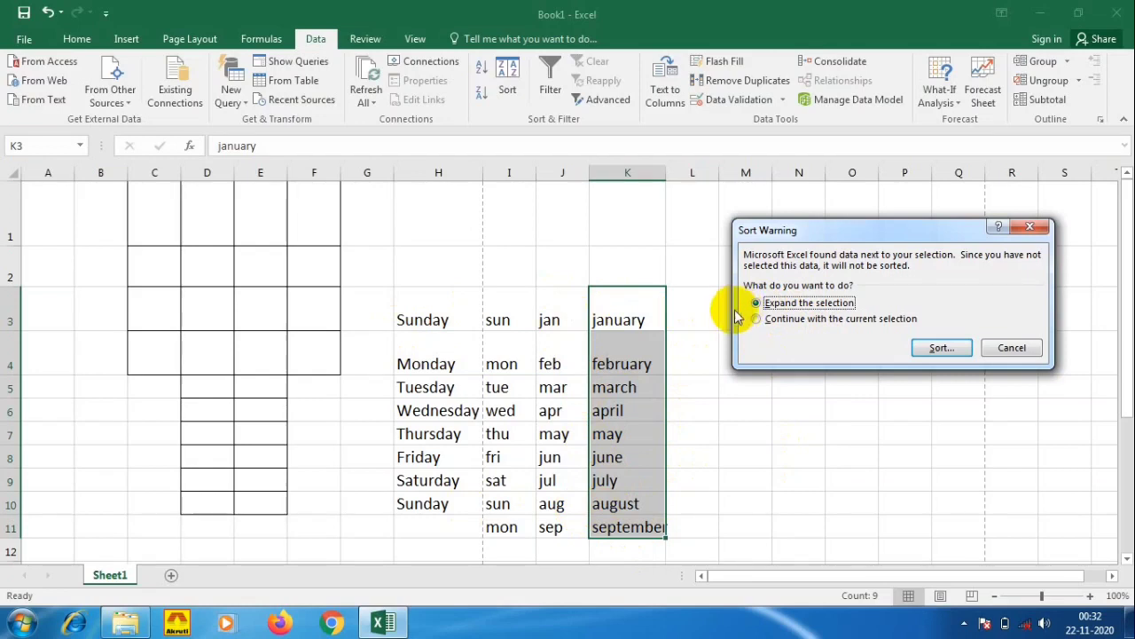
pyautogui.click(943, 348)
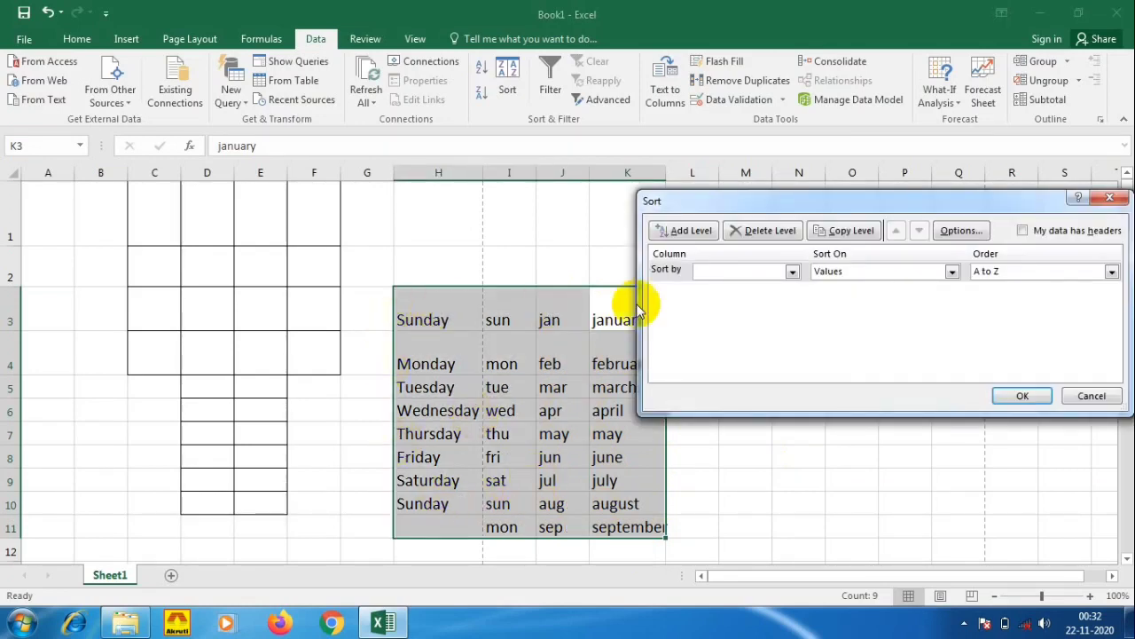
pyautogui.click(717, 272)
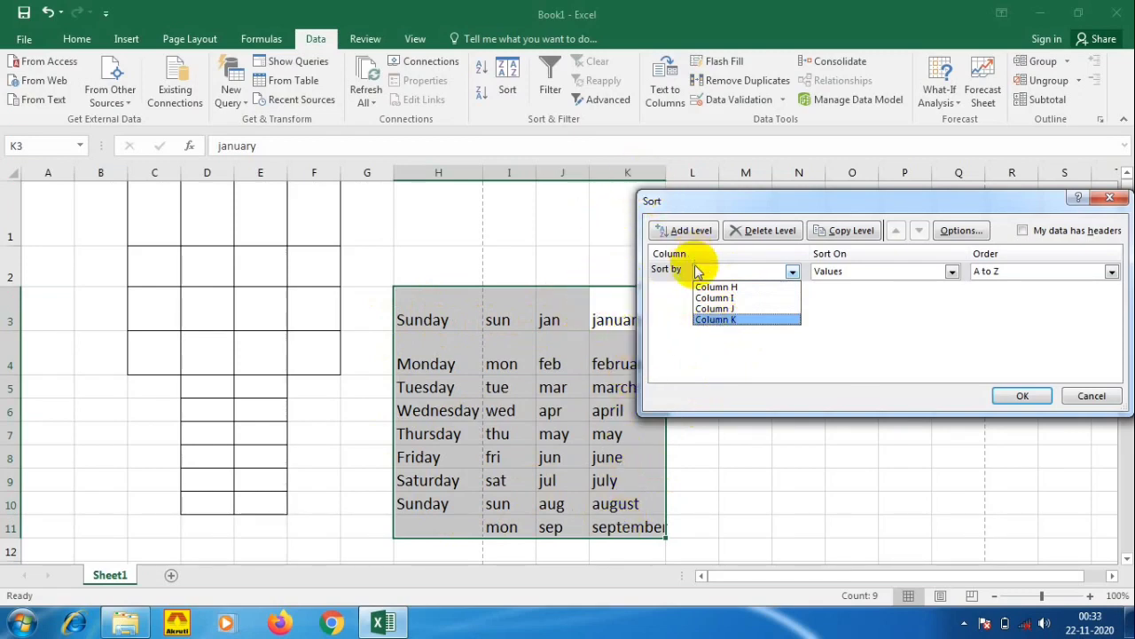
pyautogui.click(710, 319)
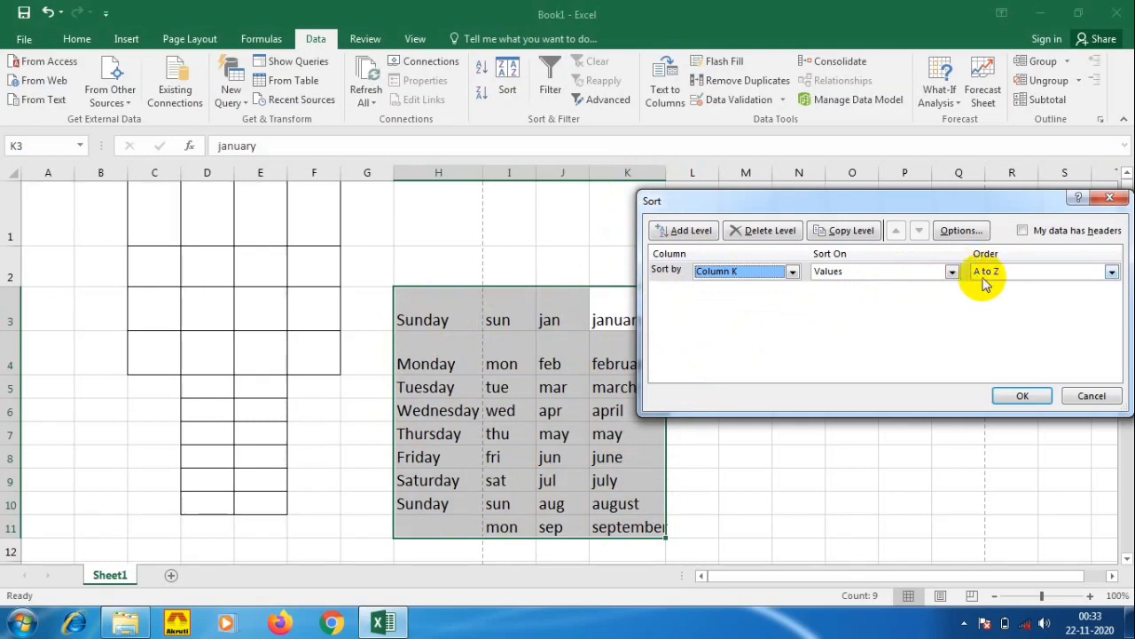
pyautogui.click(1020, 396)
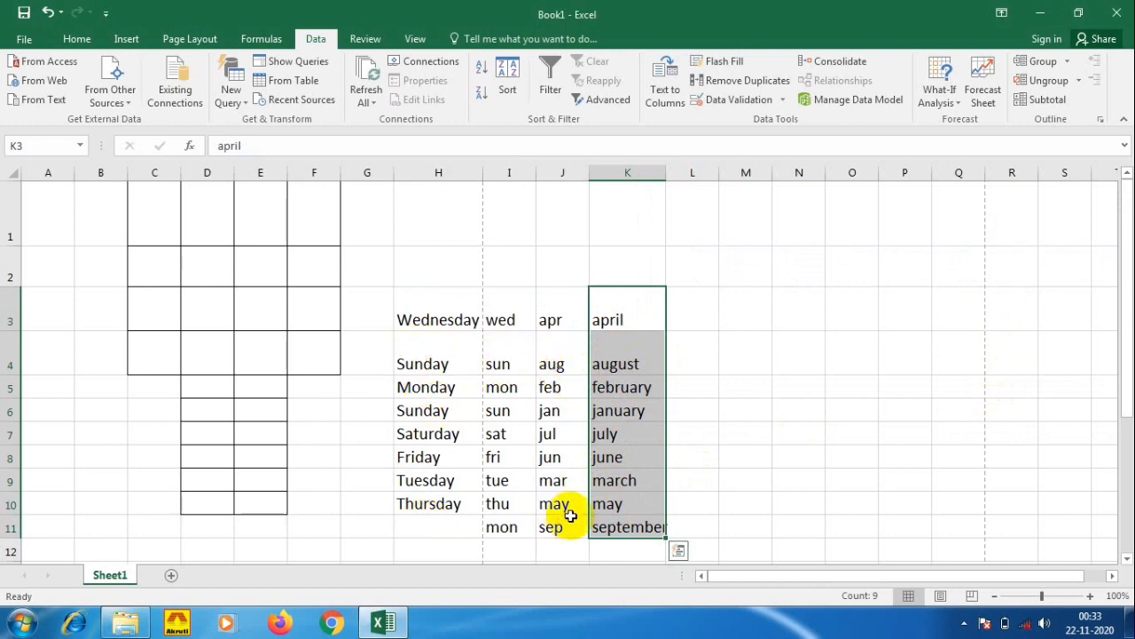
# Step: Undo the last sort and deselect the data range
pyautogui.hotkey('ctrl', 'z')
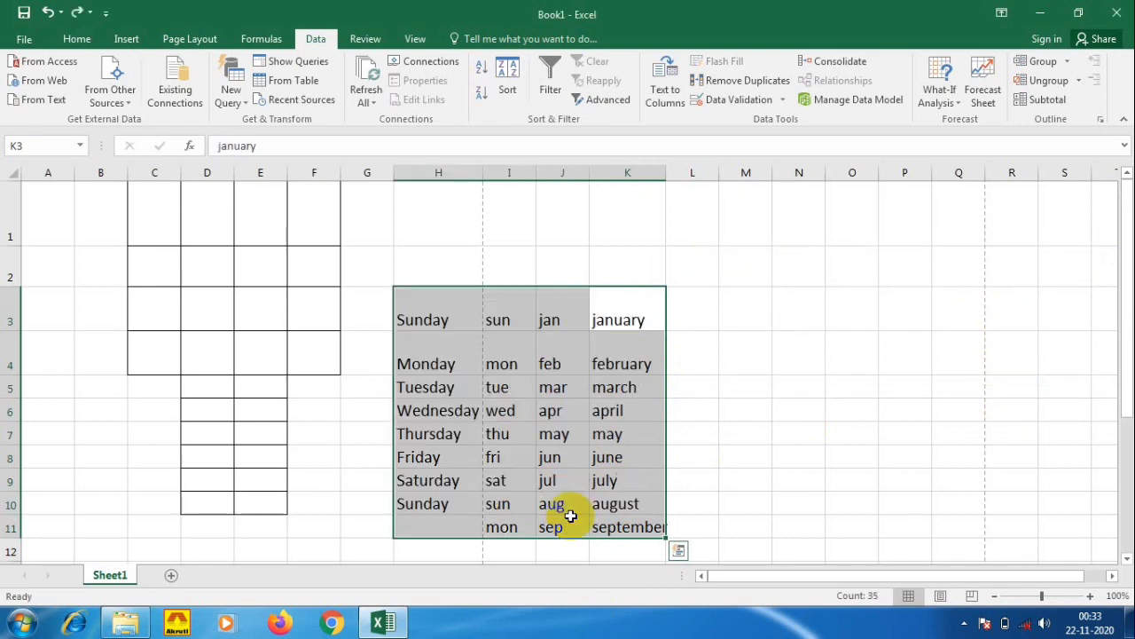
pyautogui.click(776, 474)
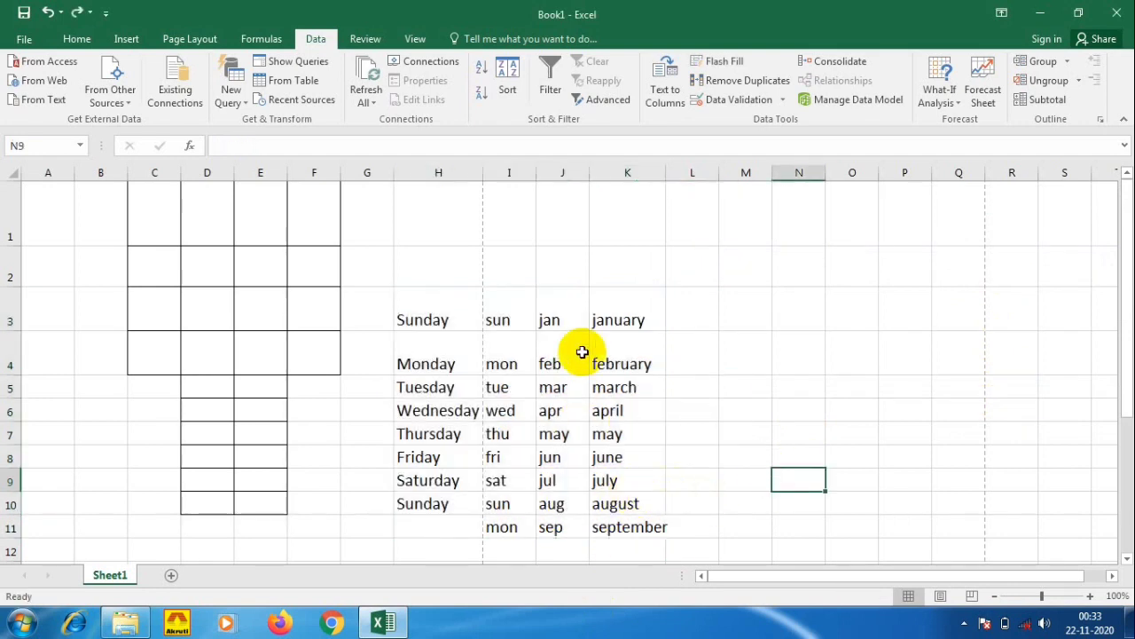
# Step: Sort only K3:K11 by column K on values in A to Z order, continuing with the current selection
pyautogui.moveTo(617, 317); pyautogui.dragTo(655, 532)
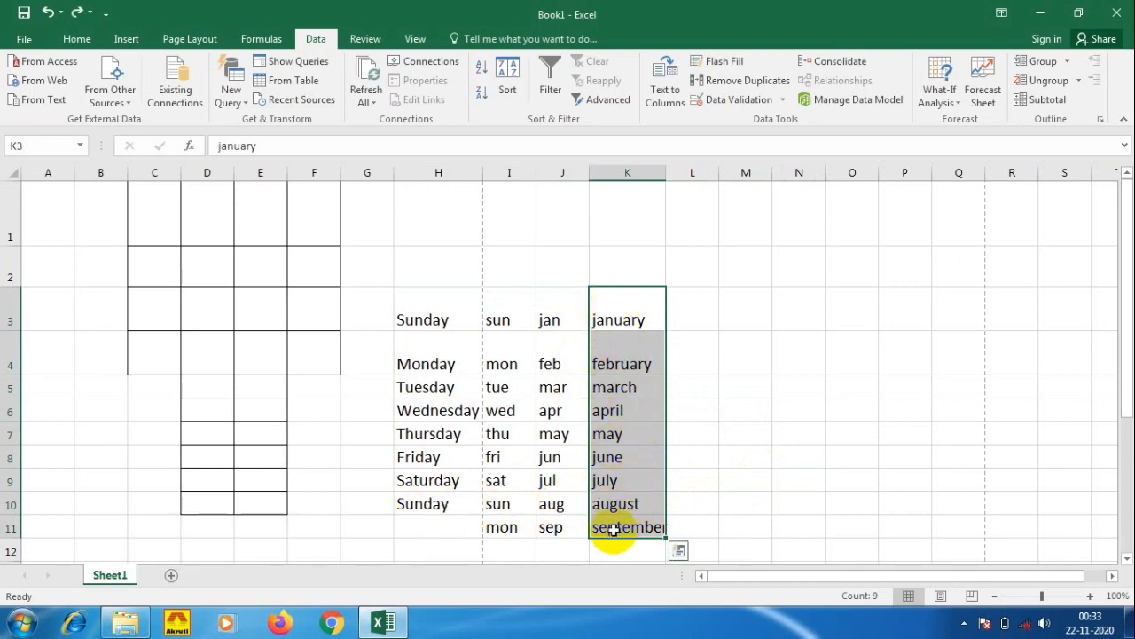
pyautogui.click(512, 78)
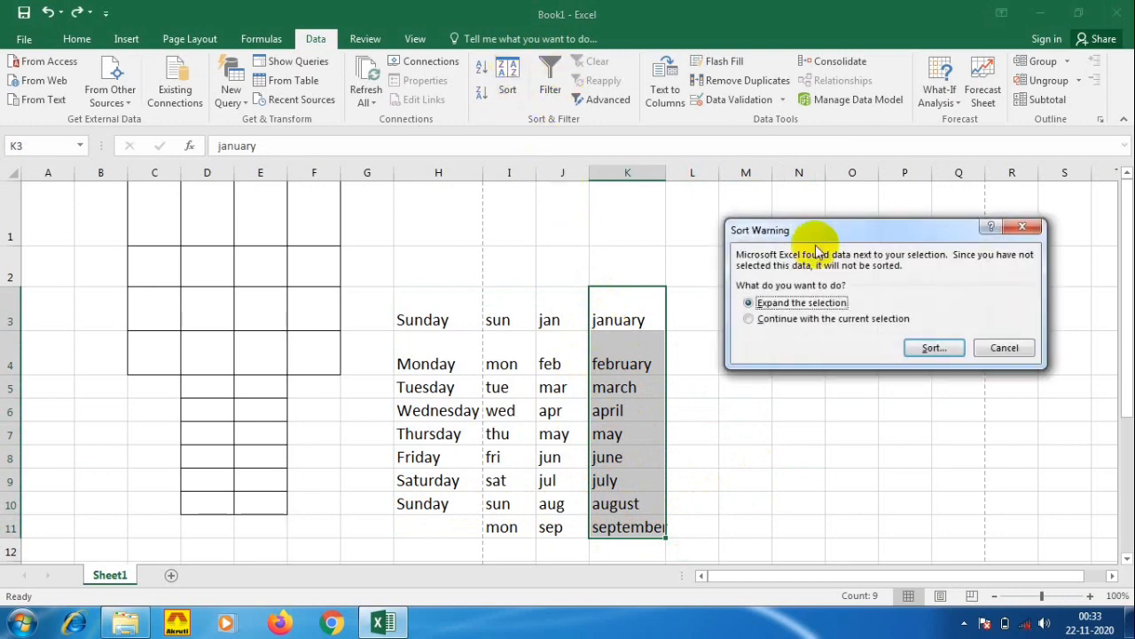
pyautogui.click(764, 326)
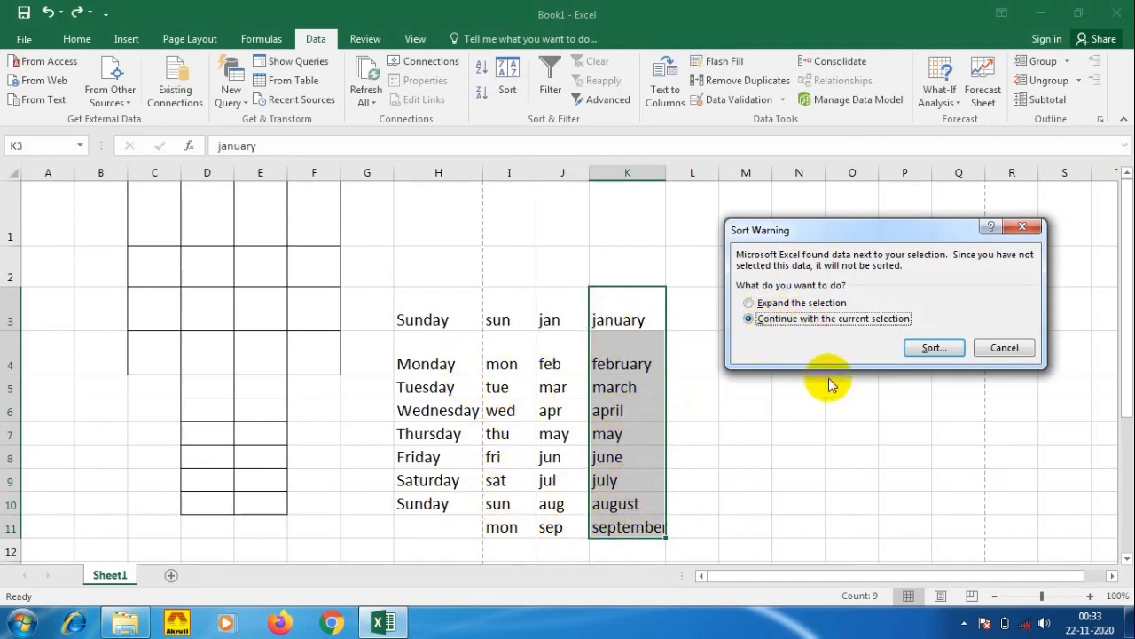
pyautogui.click(939, 351)
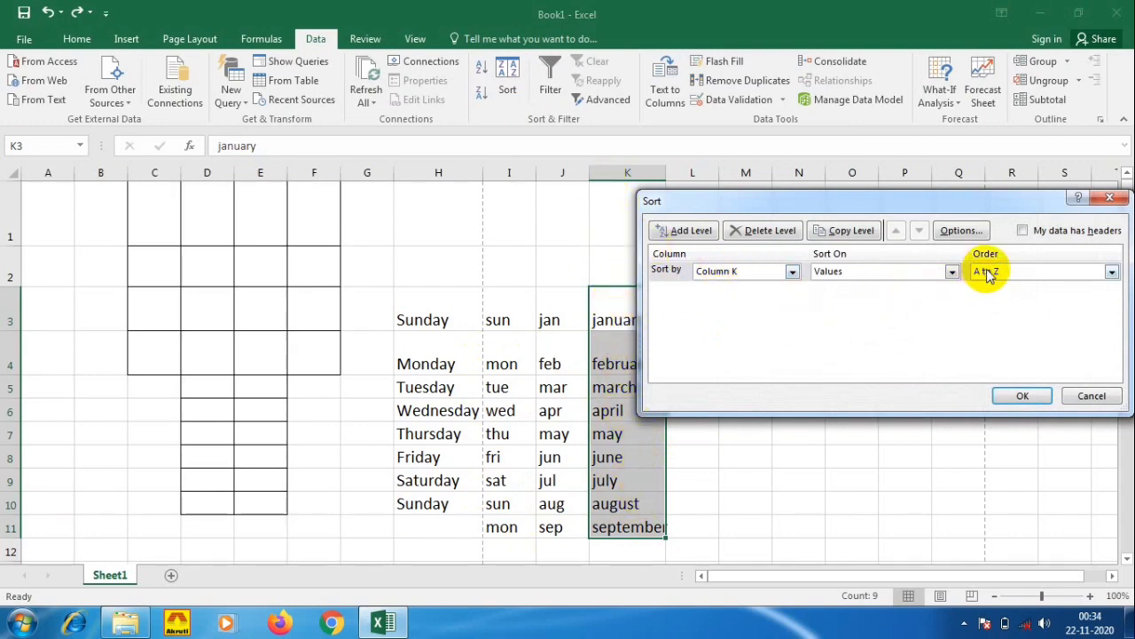
pyautogui.click(1012, 399)
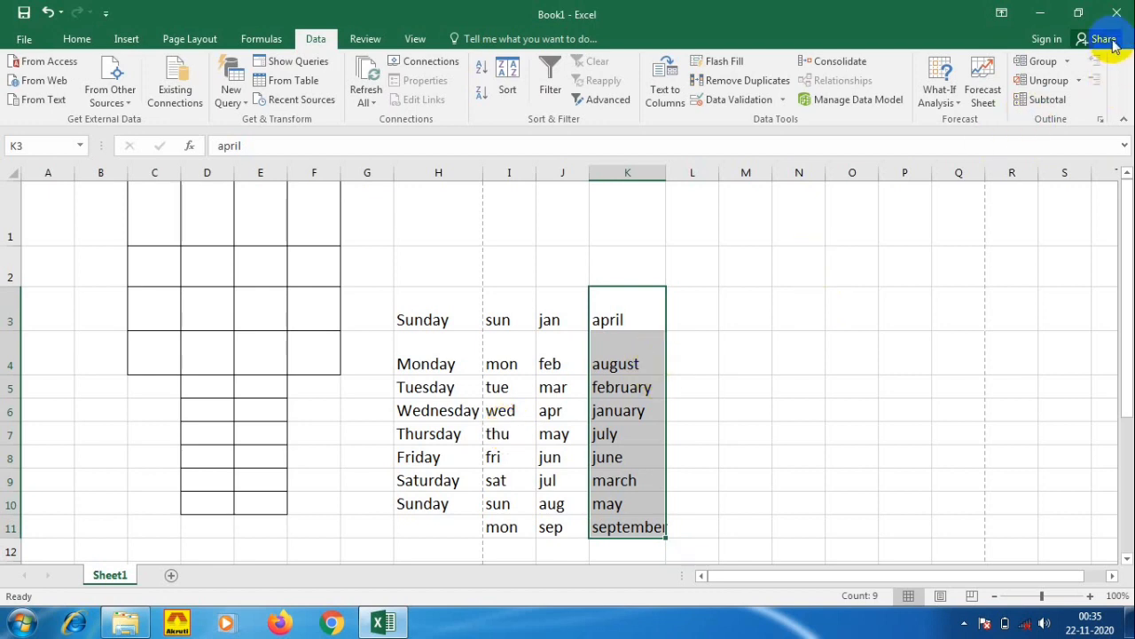
# Step: Close the Book1 workbook
pyautogui.click(1116, 14)
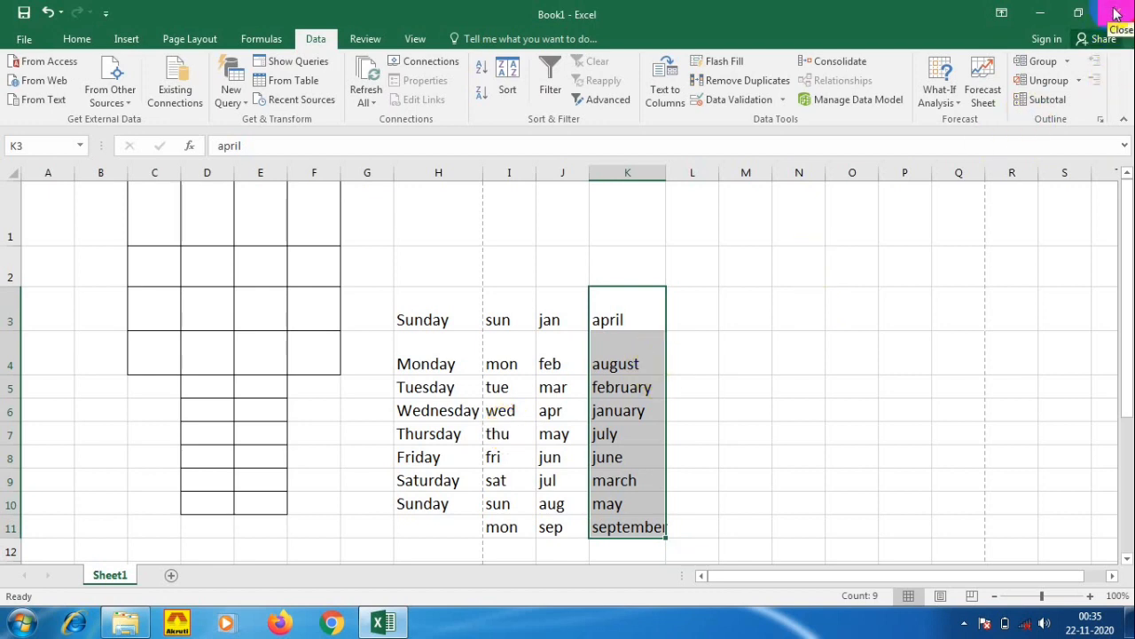